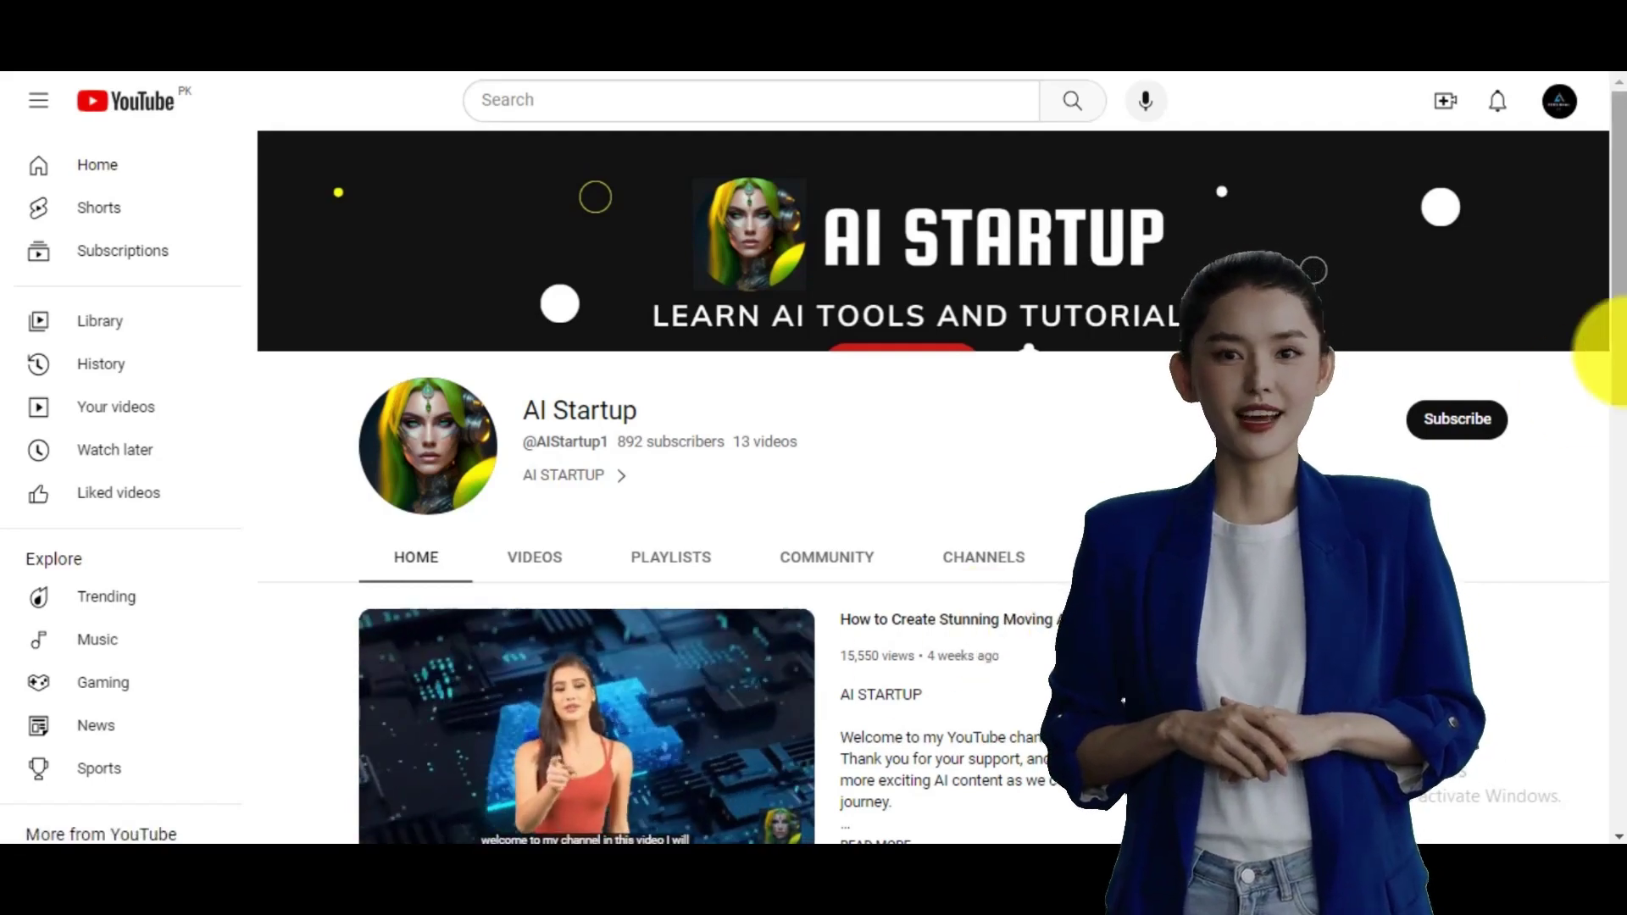
Step: Scroll through the AI Startup channel's Videos tab on YouTube
left_click_drag(1604, 339, 1600, 434)
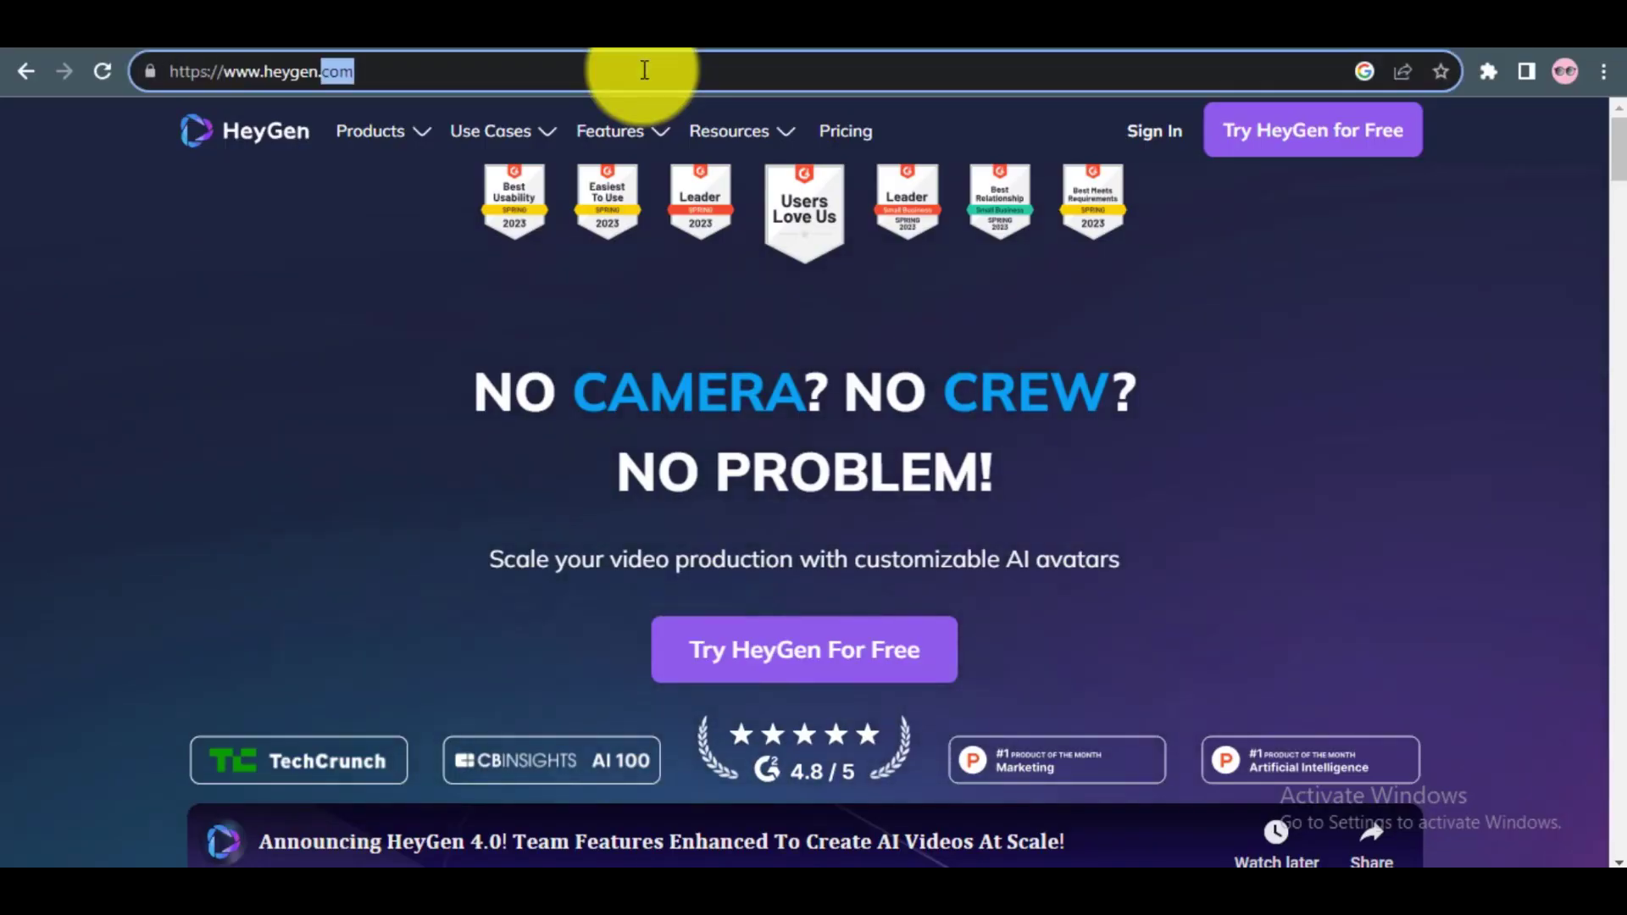
Step: Go to heygen.com and choose 'Try HeyGen For Free' to reach the guest dashboard
left_click(337, 280)
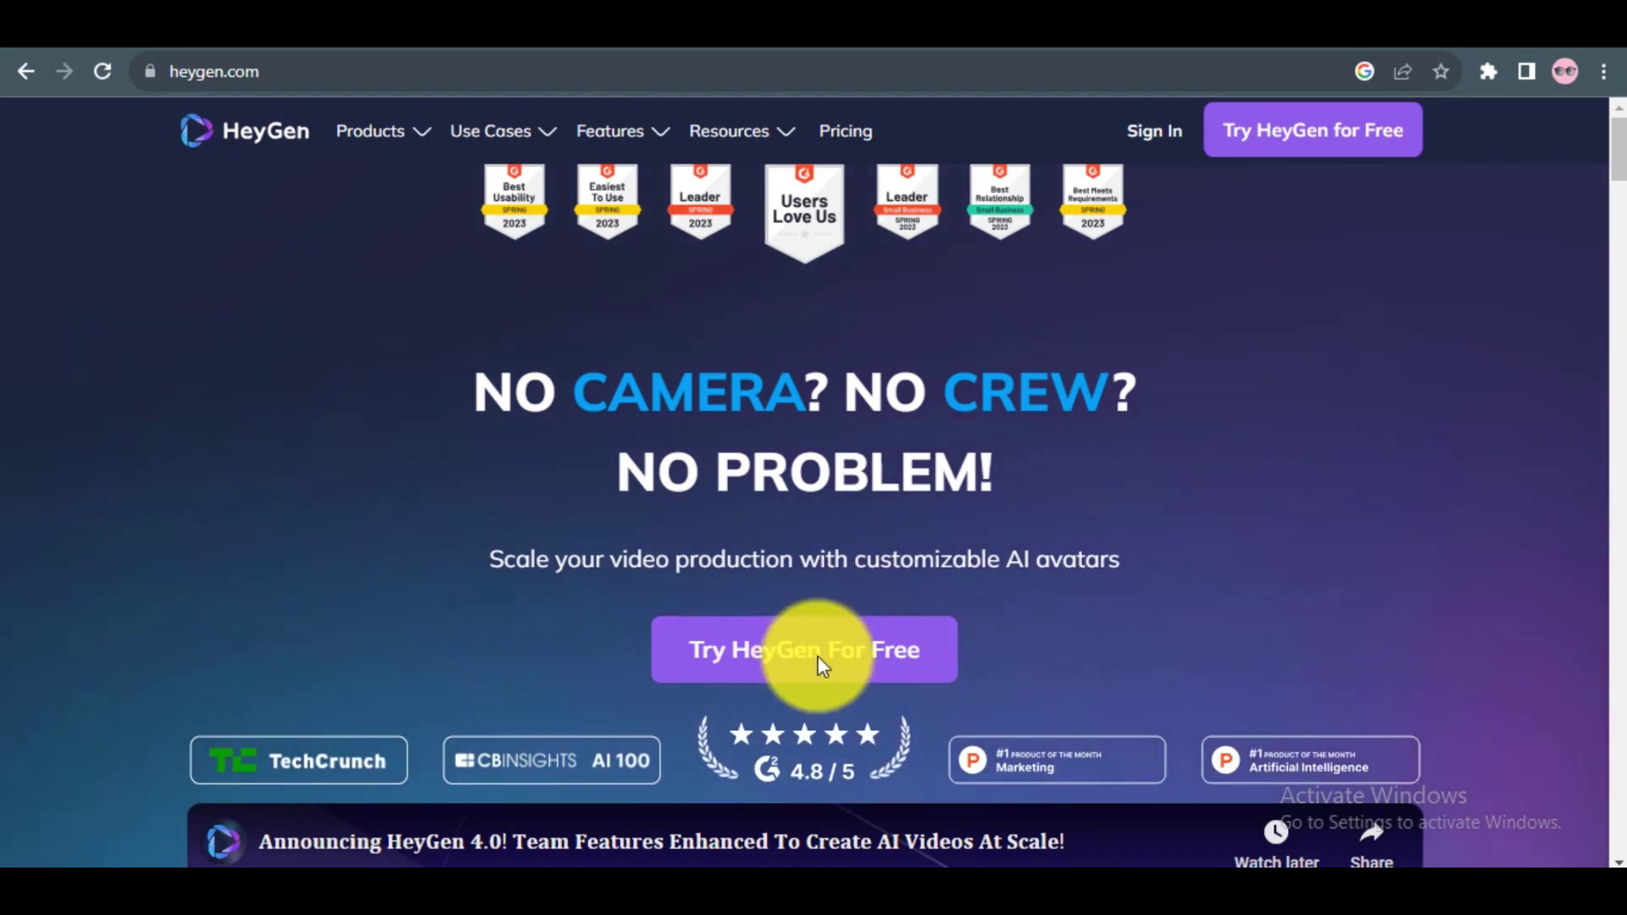
left_click(816, 656)
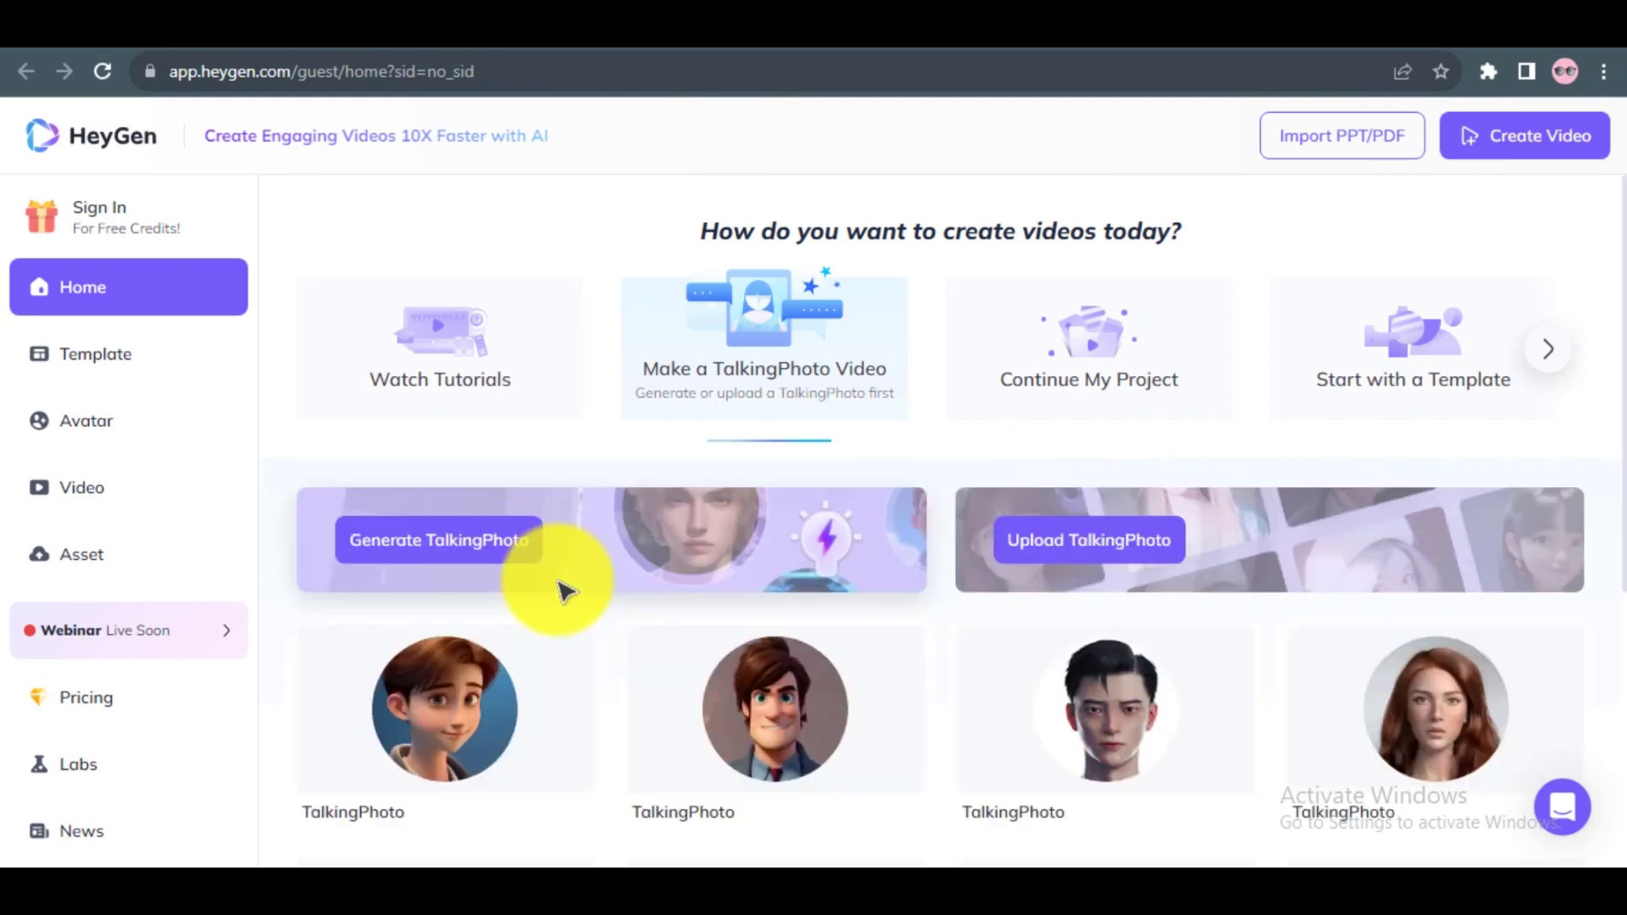
Step: Sign in from the sidebar card and sign up with an email account for free credits
left_click_drag(1622, 269, 1623, 178)
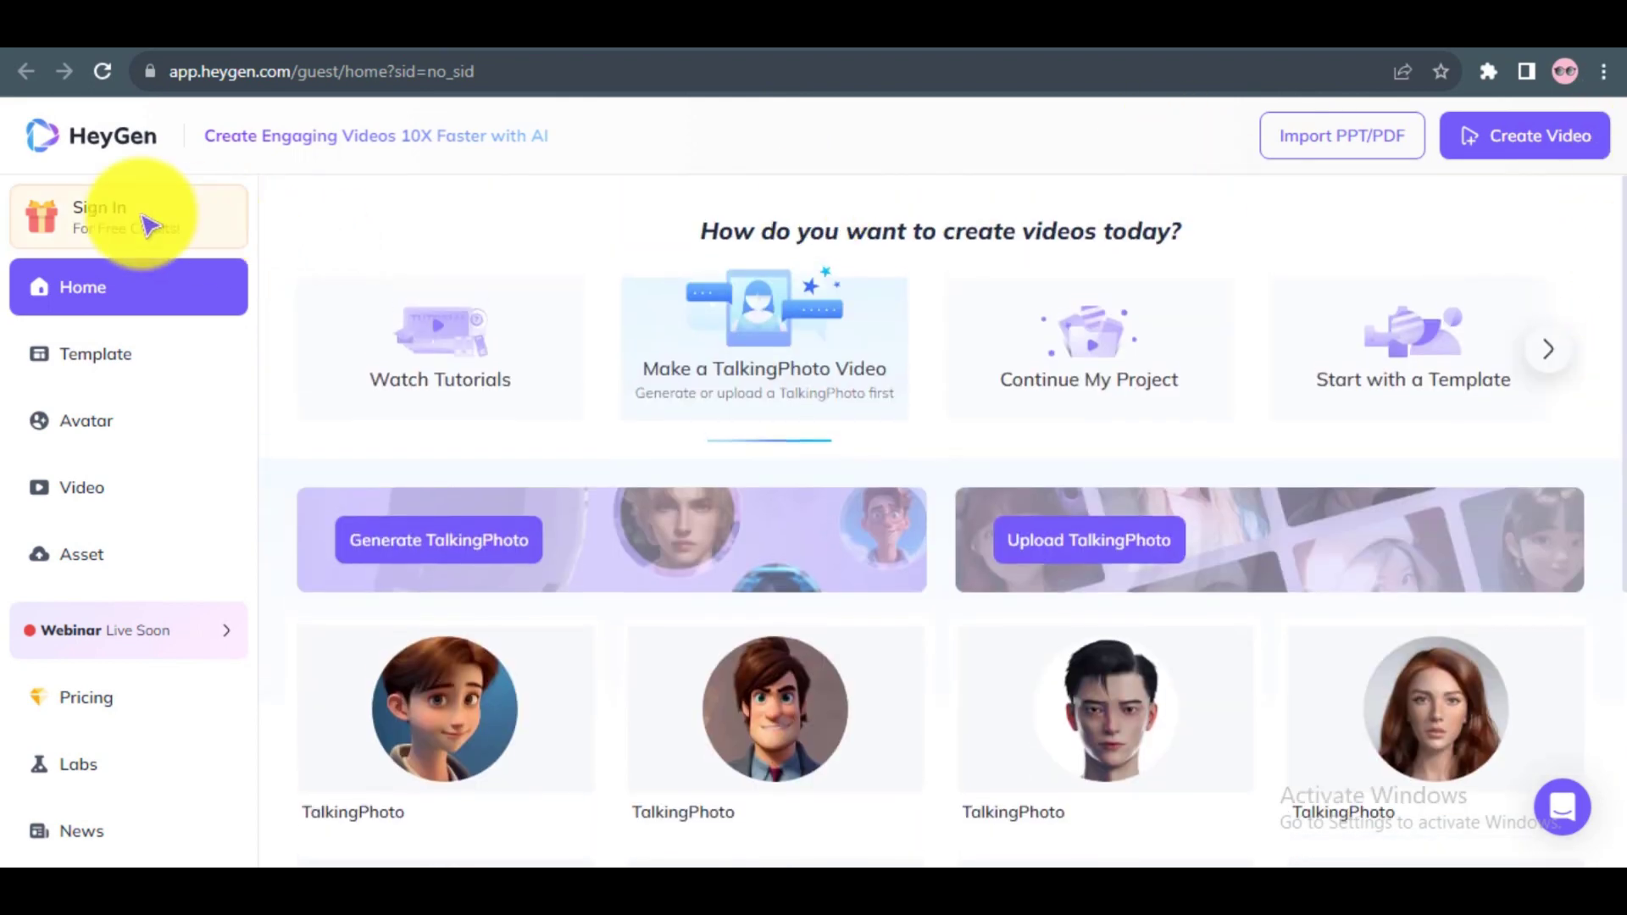
left_click(123, 223)
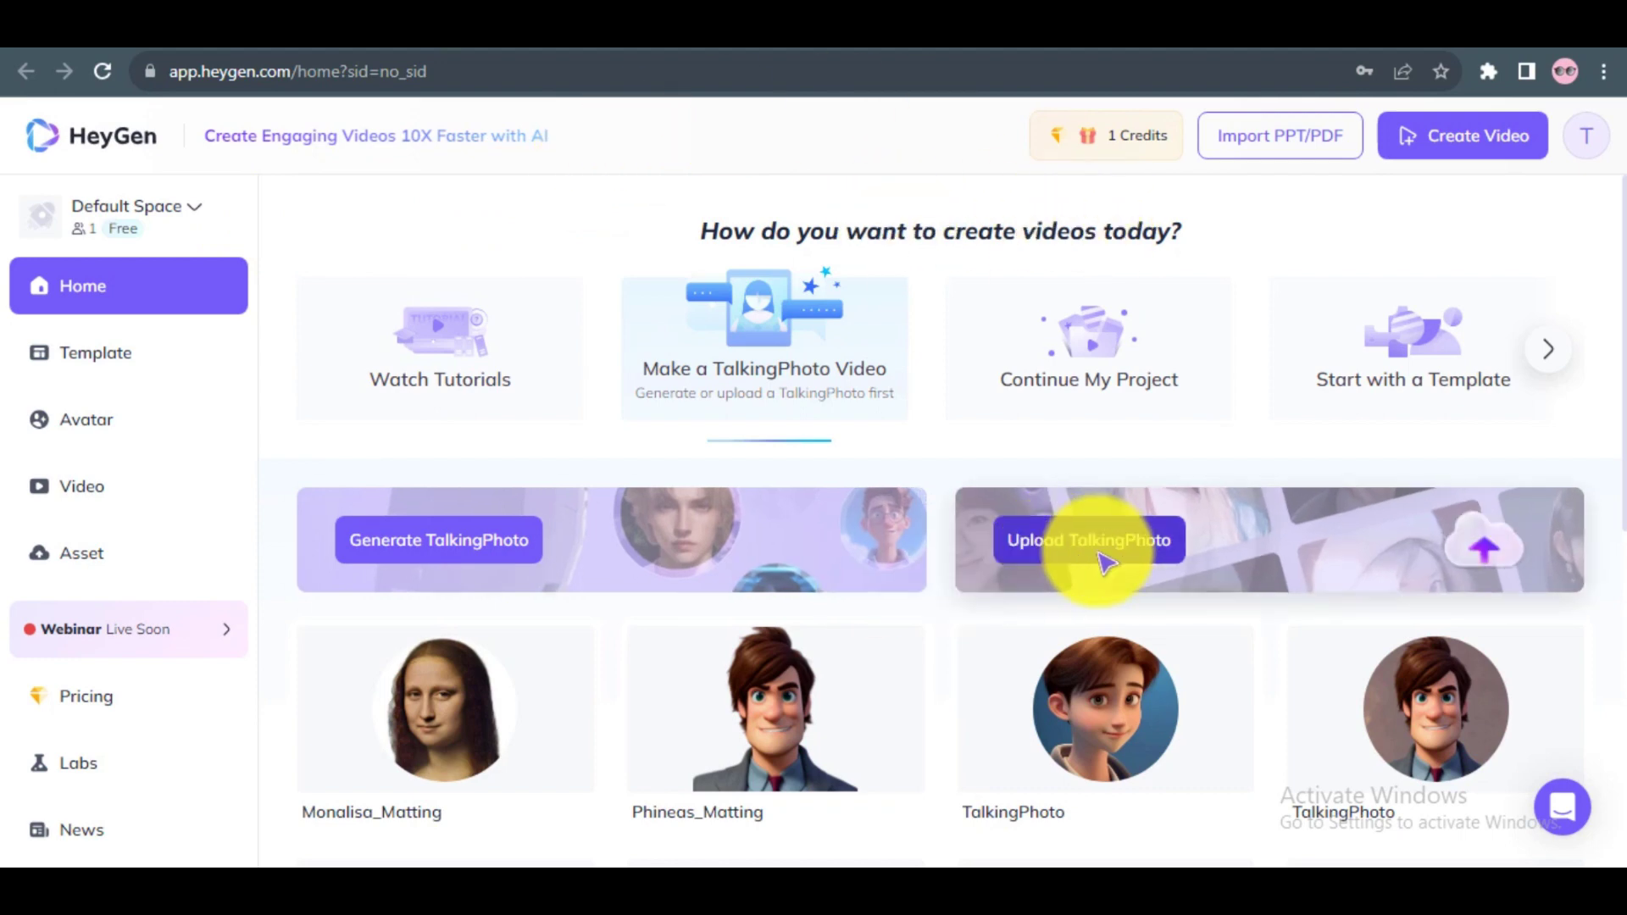
Step: Upload the 'face 2' image as a new TalkingPhoto avatar
left_click(1106, 562)
left_click(424, 269)
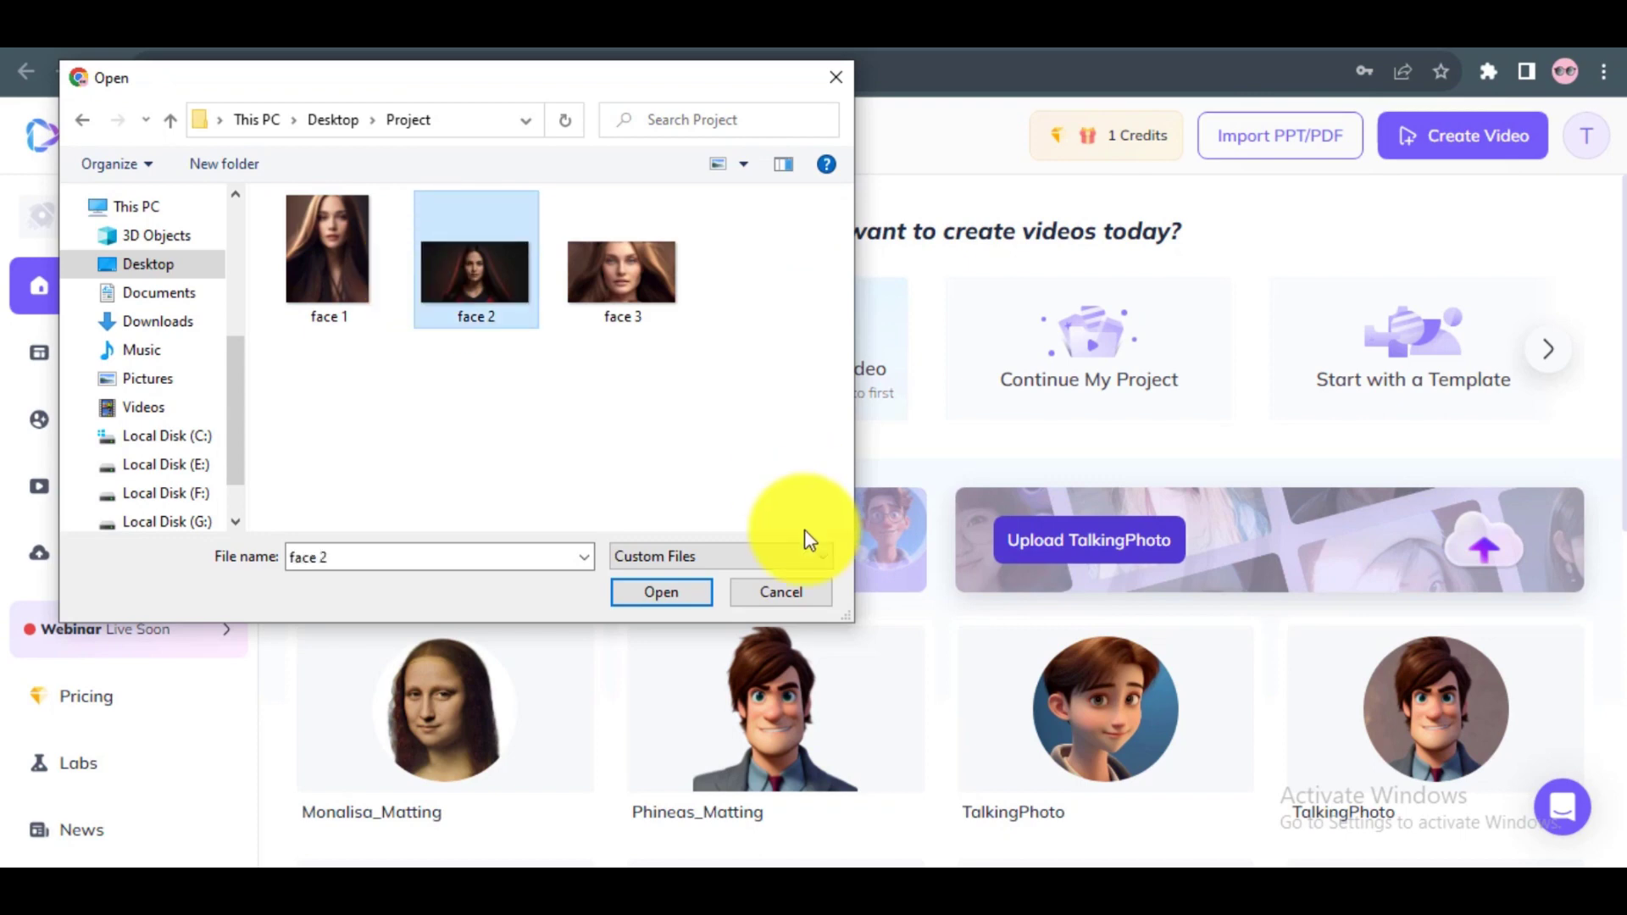
left_click(688, 596)
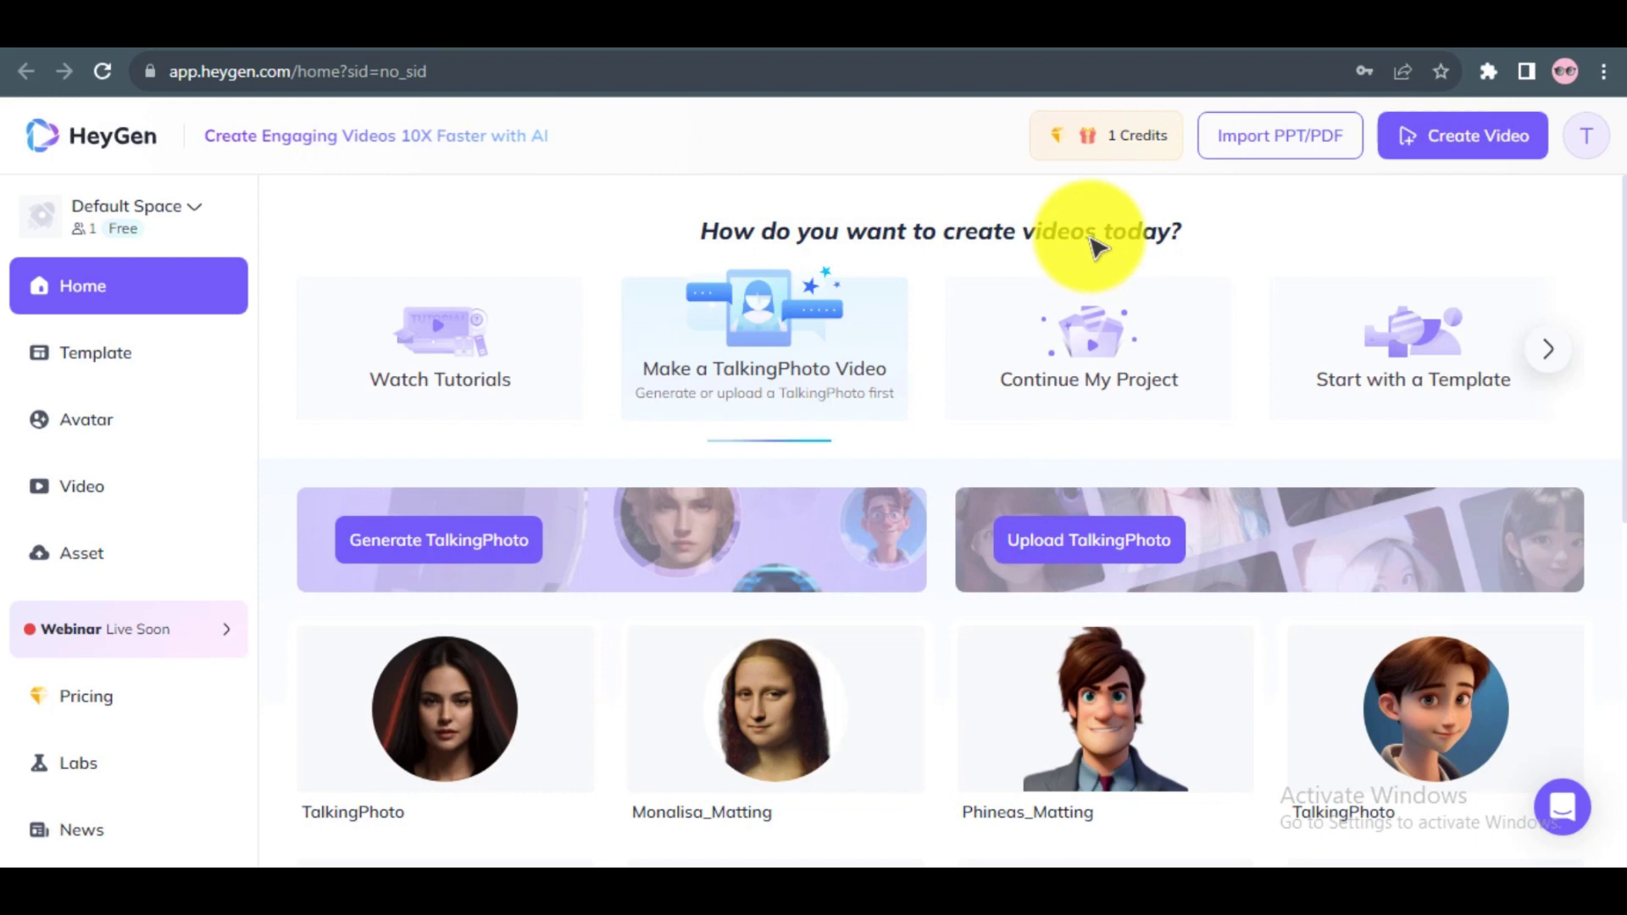
mouse_move(489, 660)
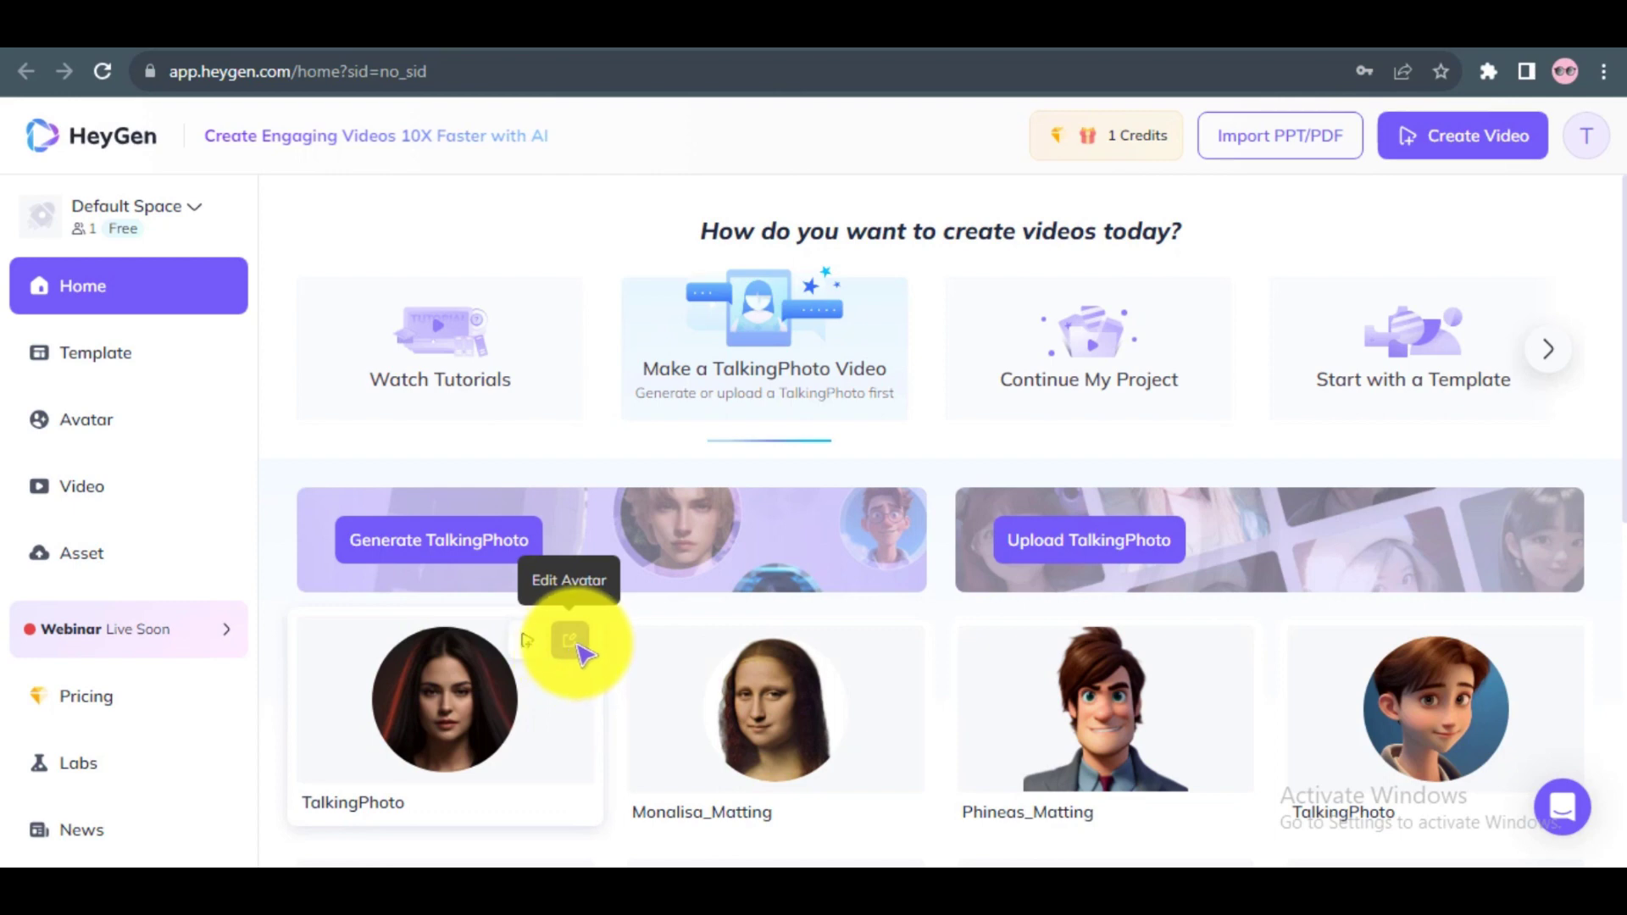
Step: Edit the new avatar and settle on the Circle crop after trying Original and Square
left_click(571, 642)
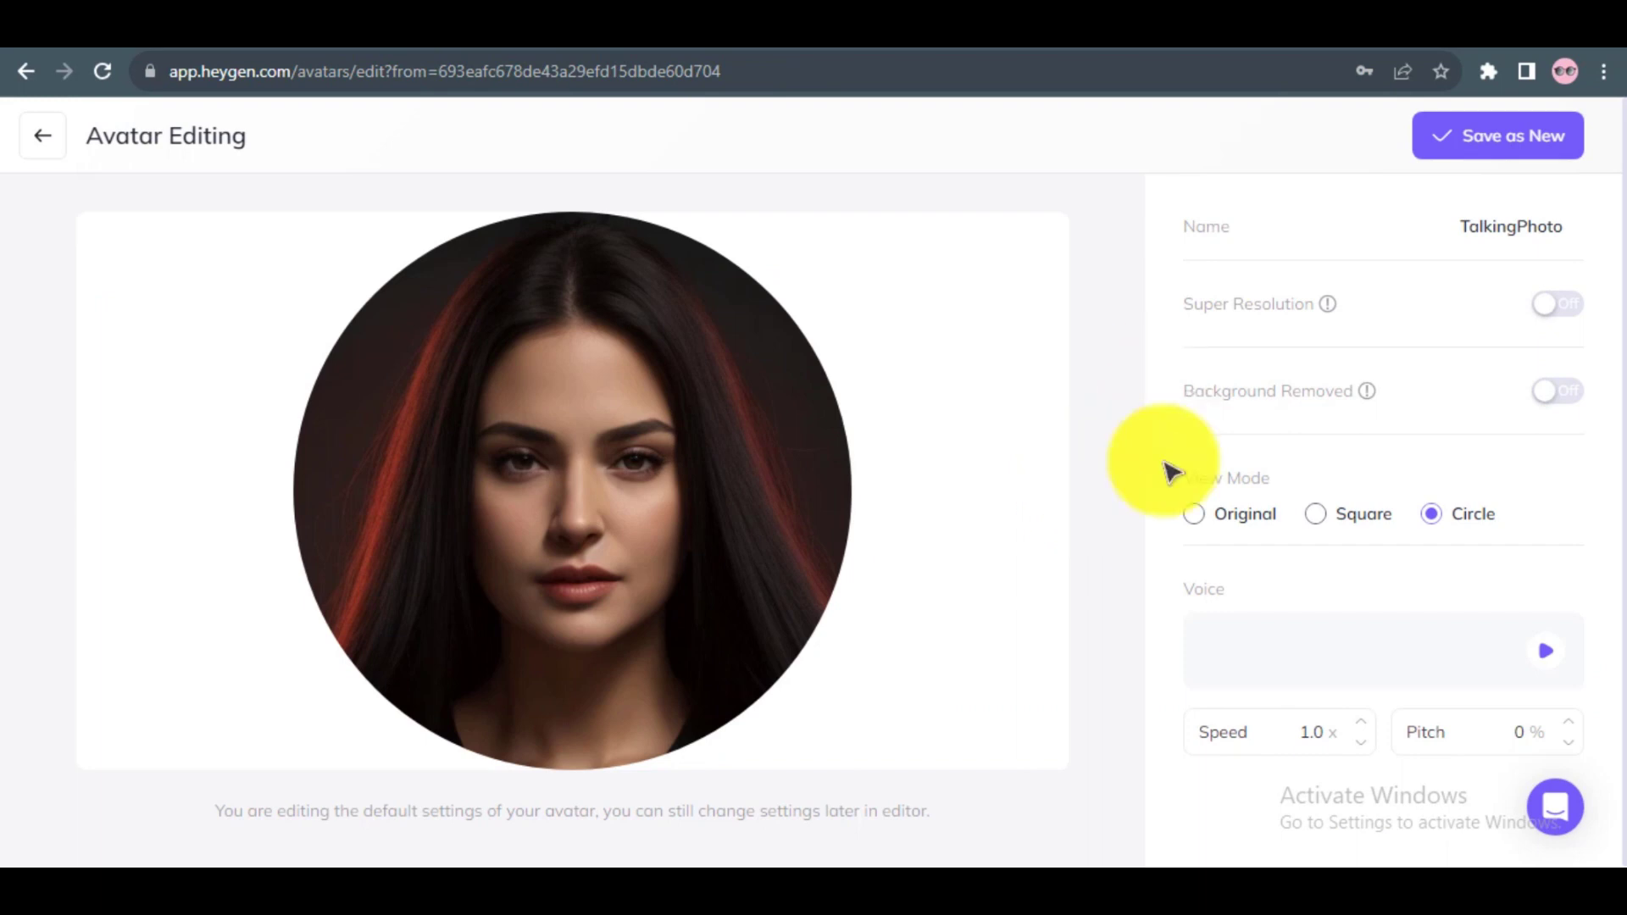
left_click(1193, 527)
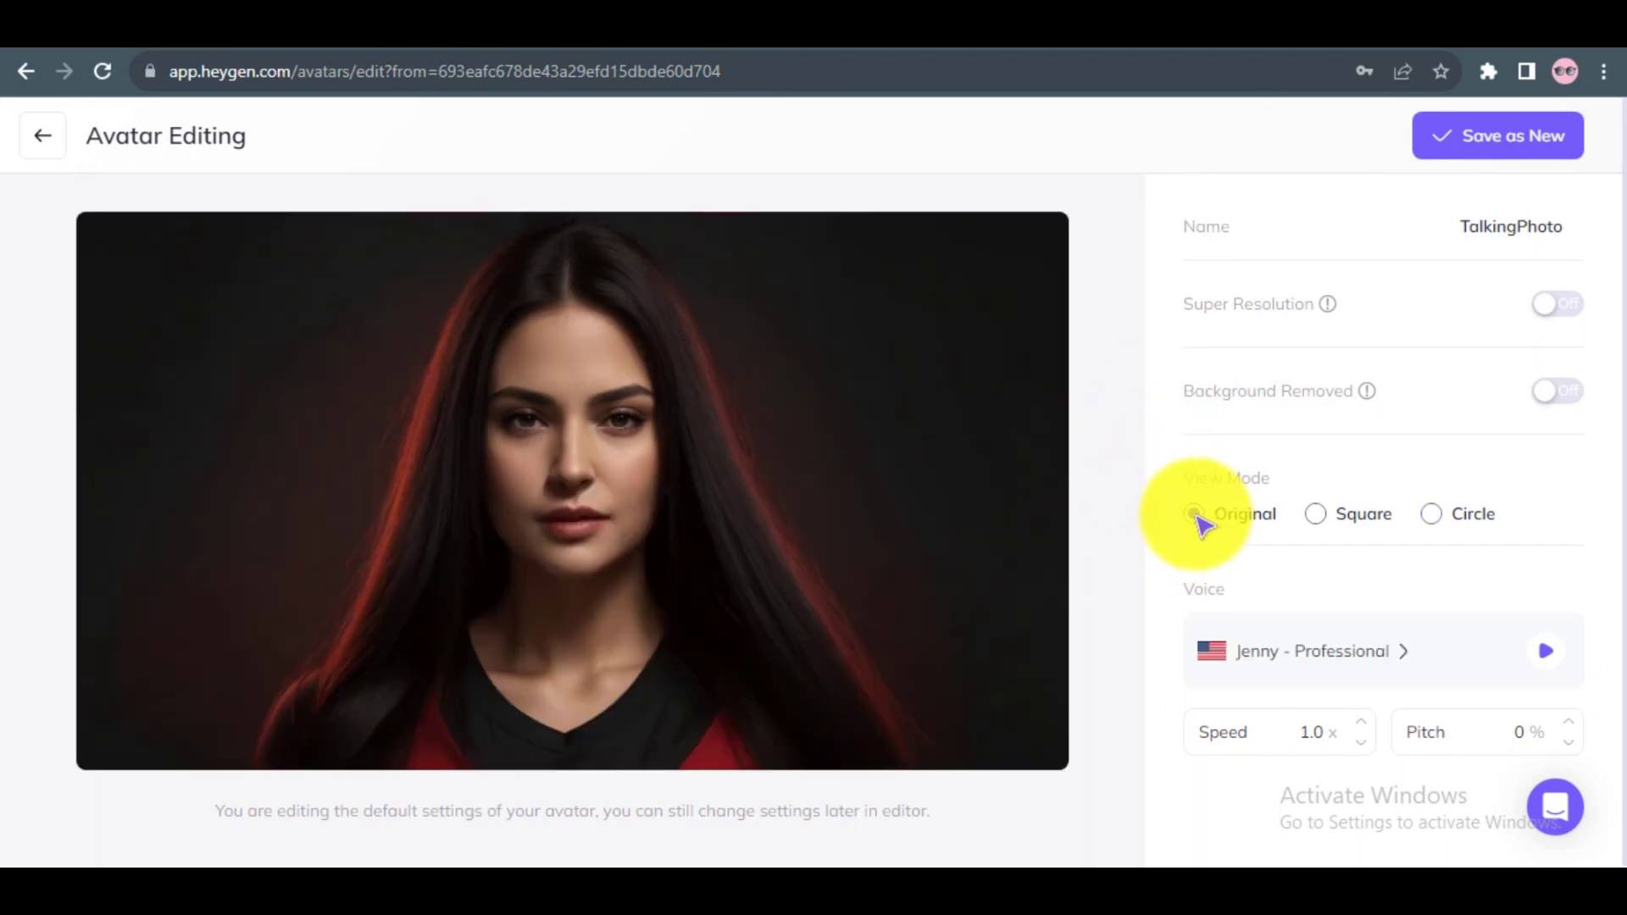
left_click(1314, 520)
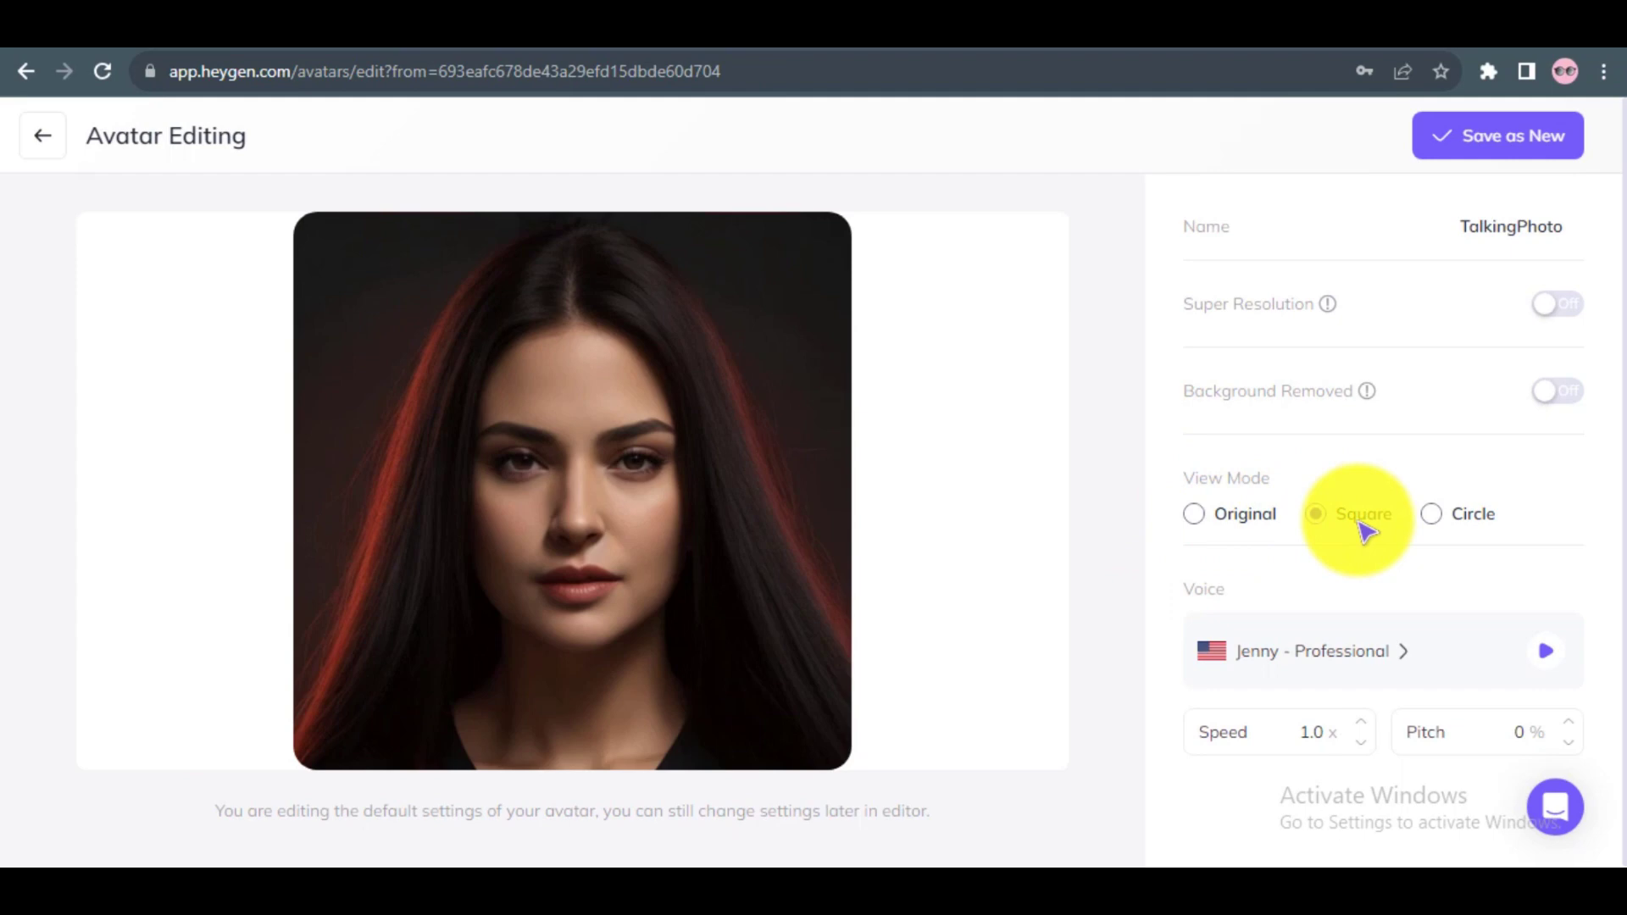
left_click(1432, 525)
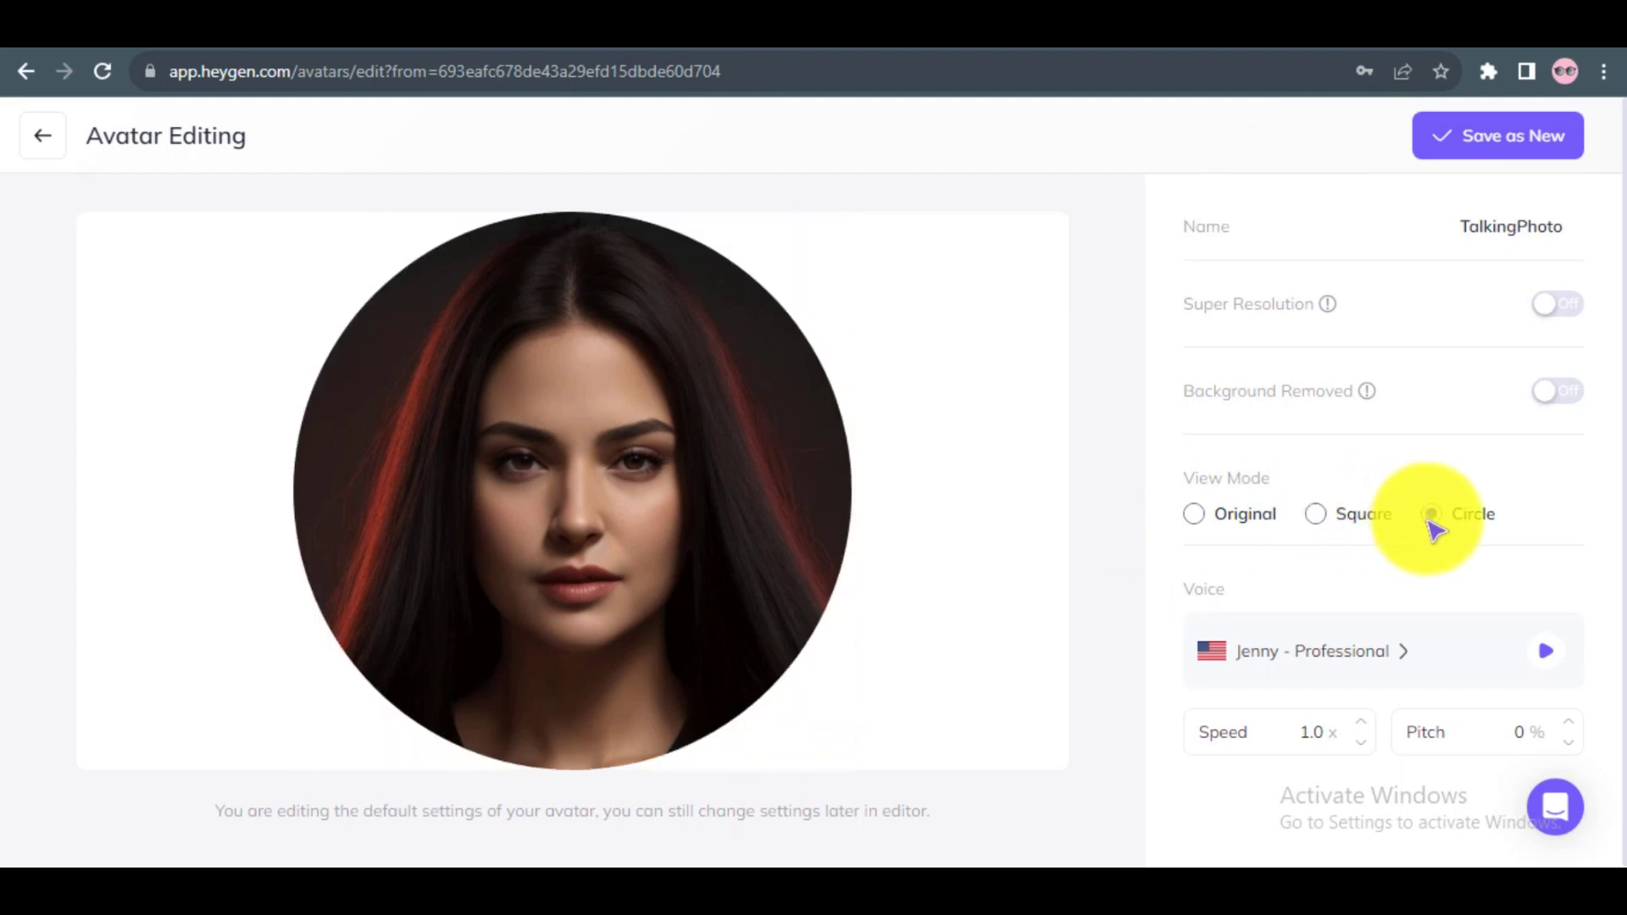
left_click(1332, 531)
left_click(1211, 527)
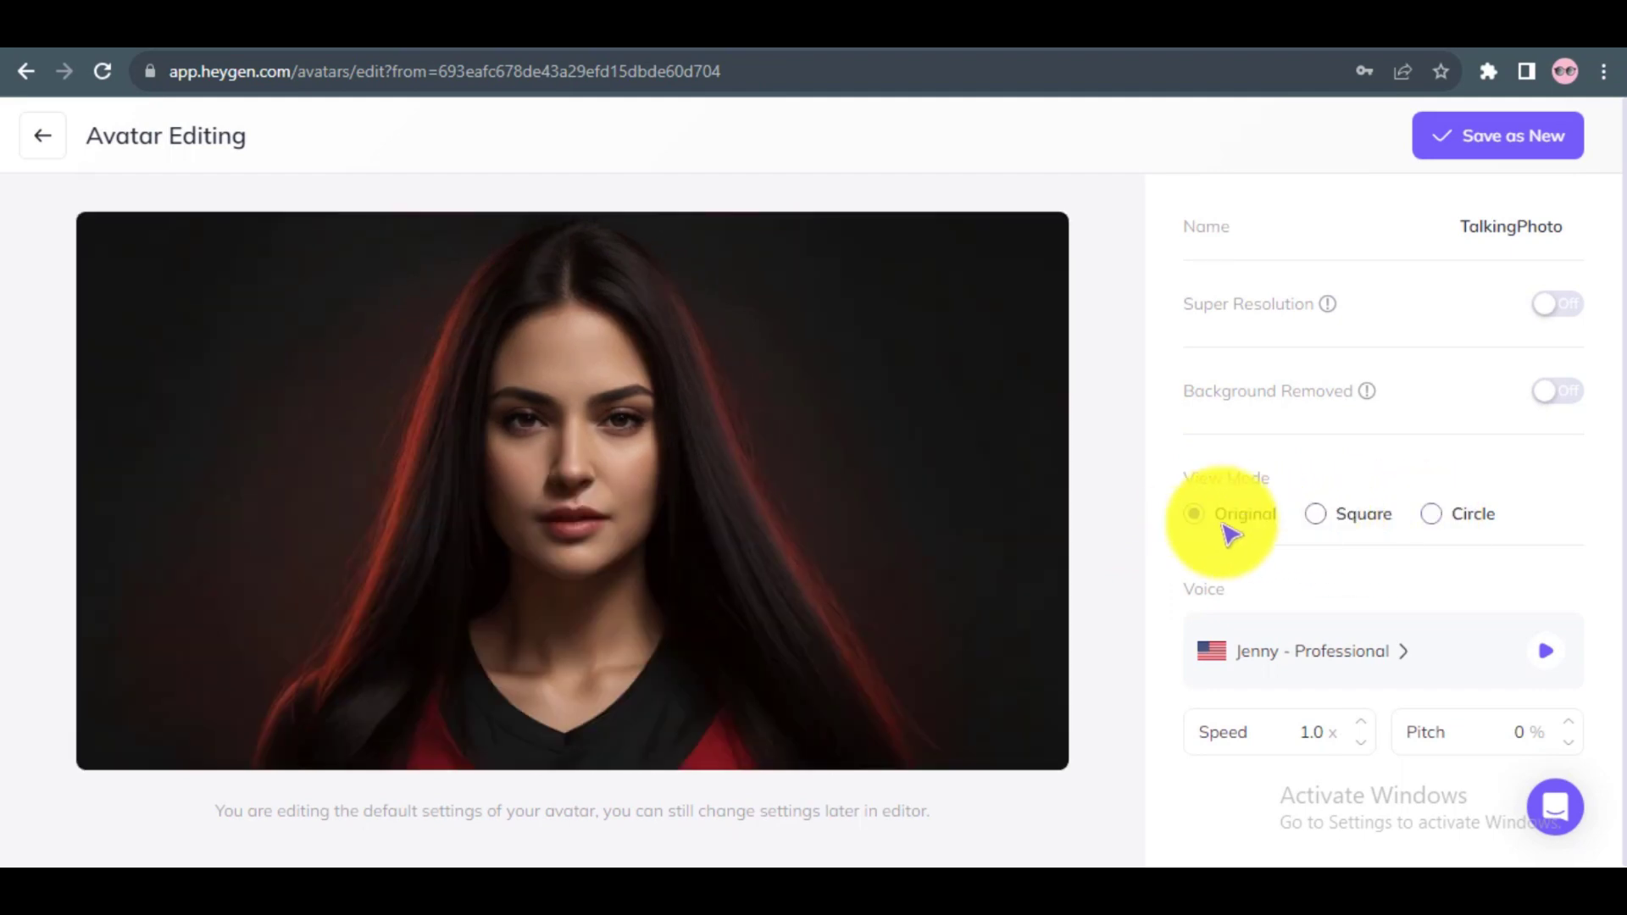
left_click(1436, 530)
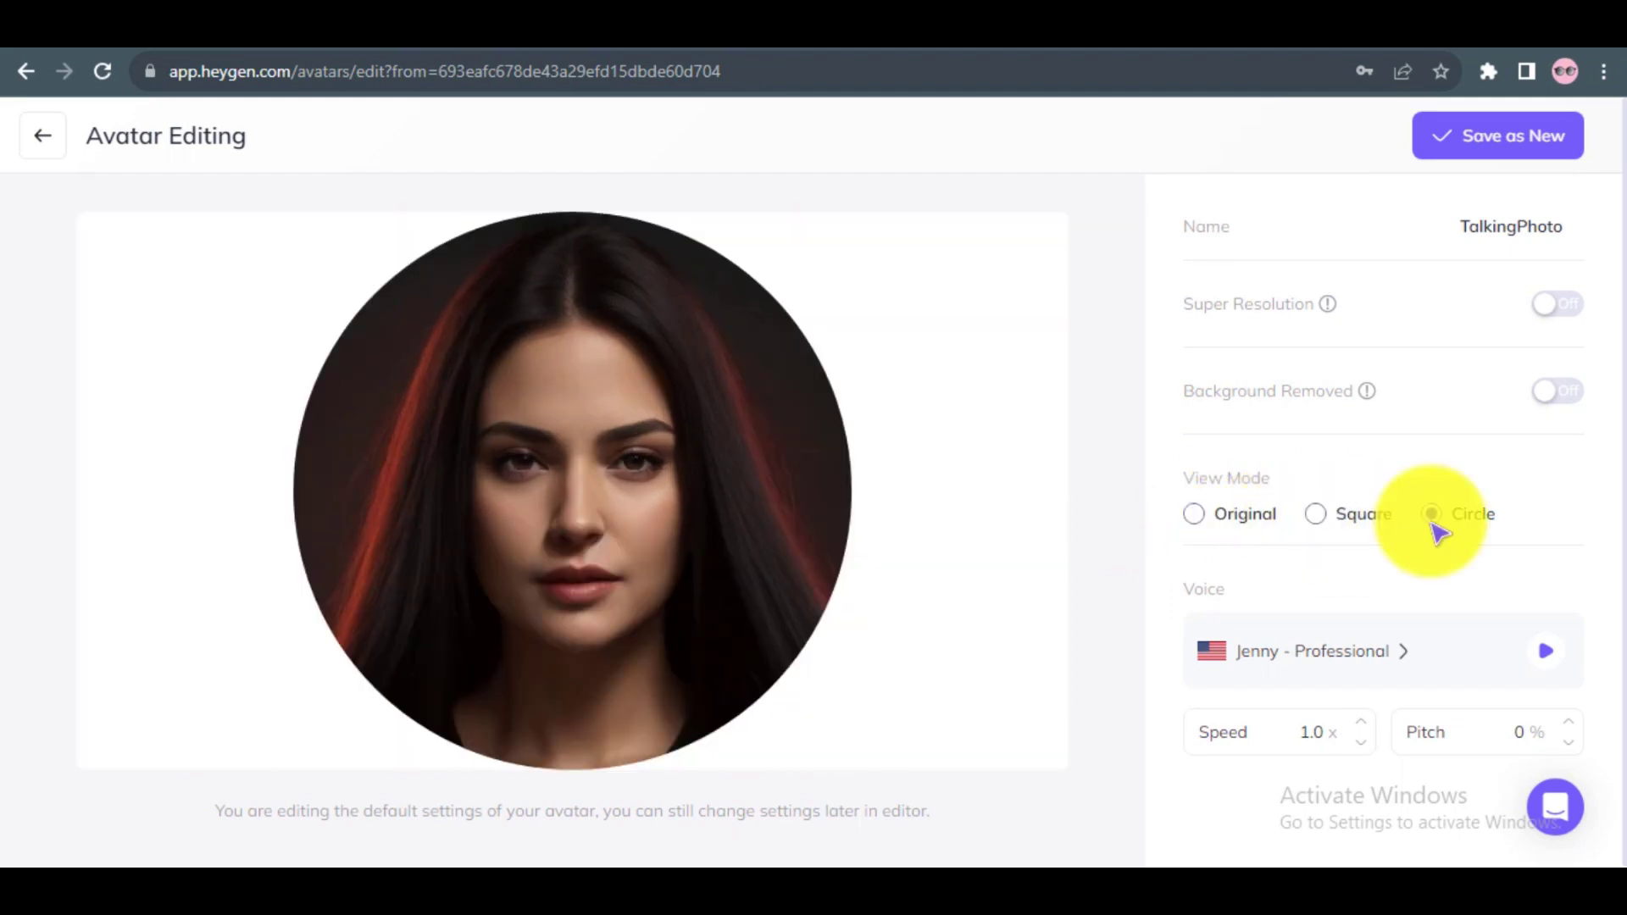
Step: Give the avatar the Sara - Cheerful voice and switch on Super Resolution
left_click(1362, 668)
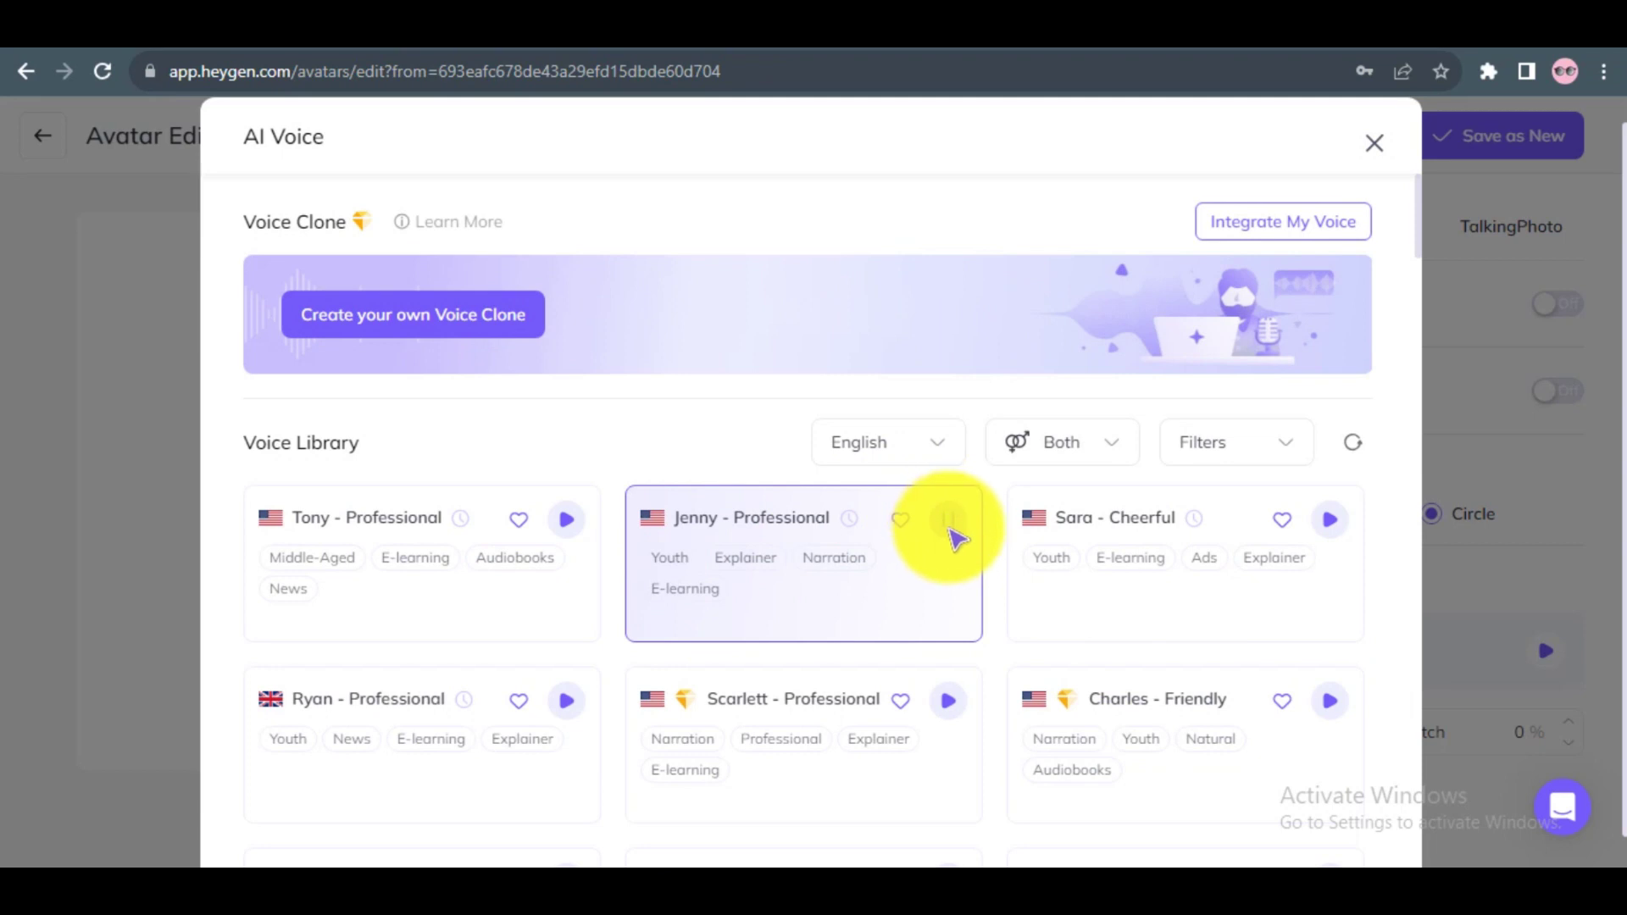
left_click(1316, 627)
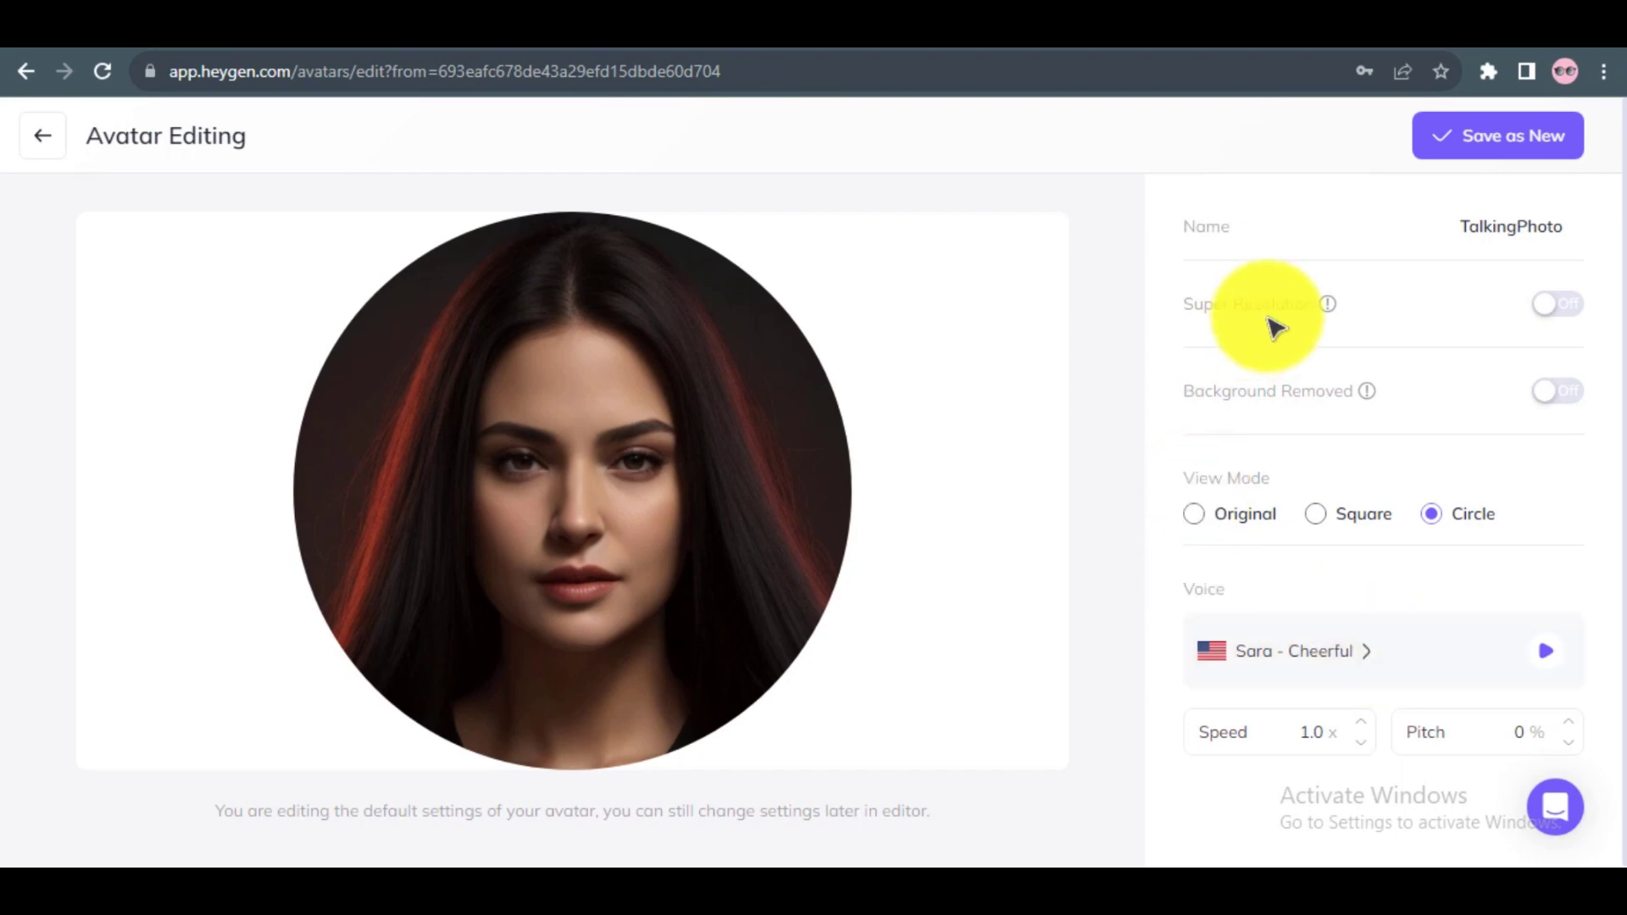
left_click(1559, 305)
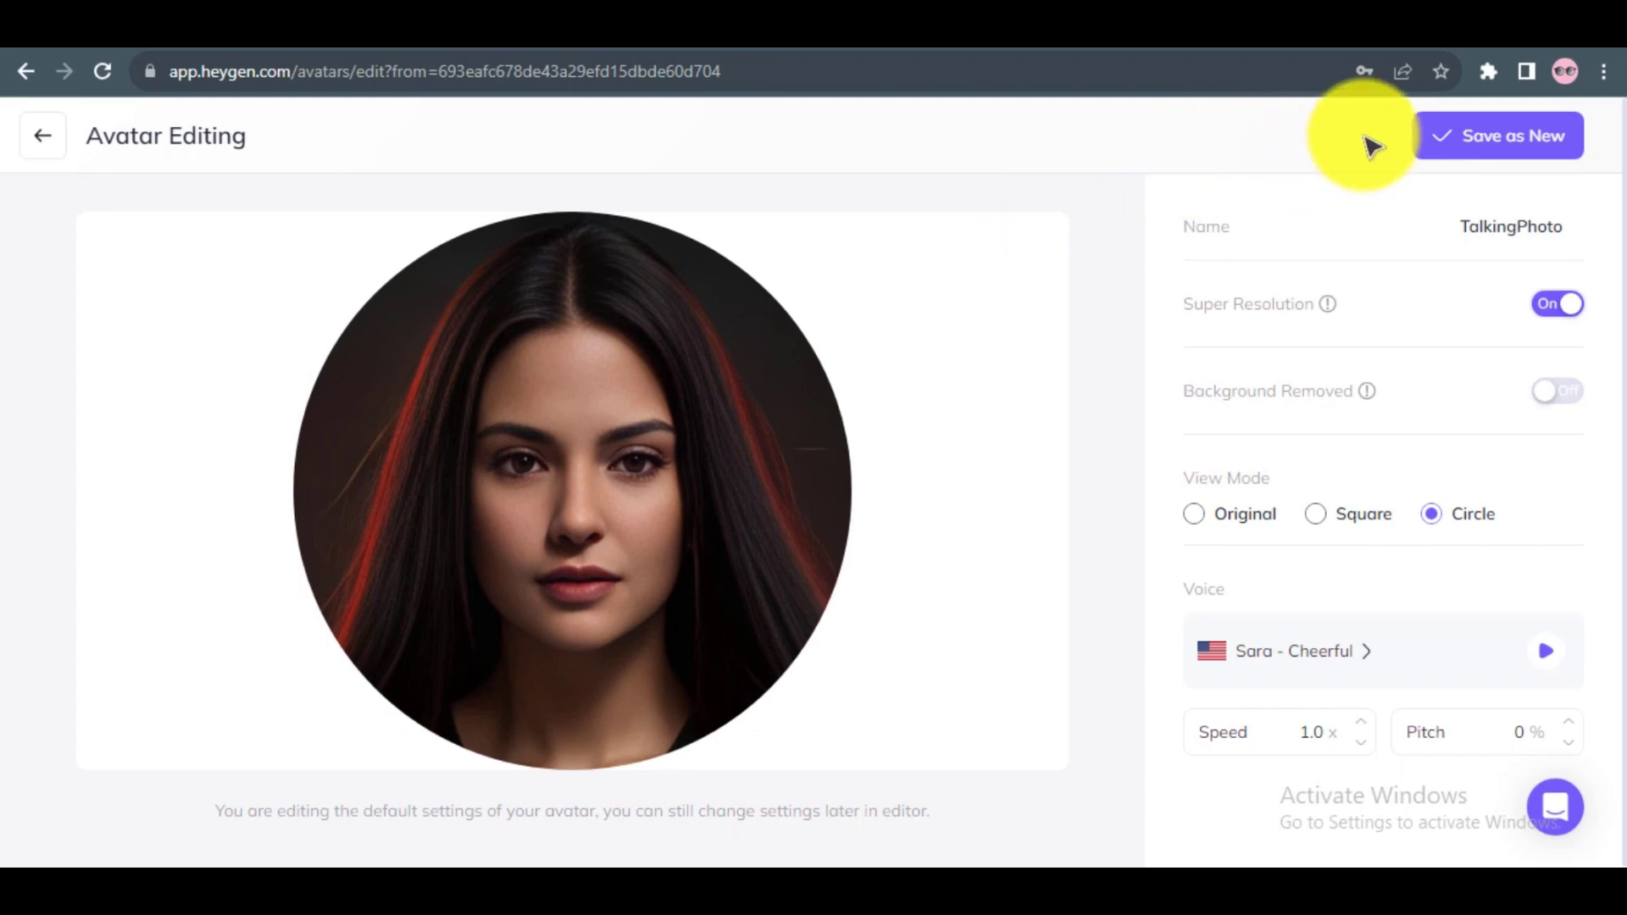
Step: Save the avatar as new, start a Landscape video with it, and open the elements library
left_click(1465, 147)
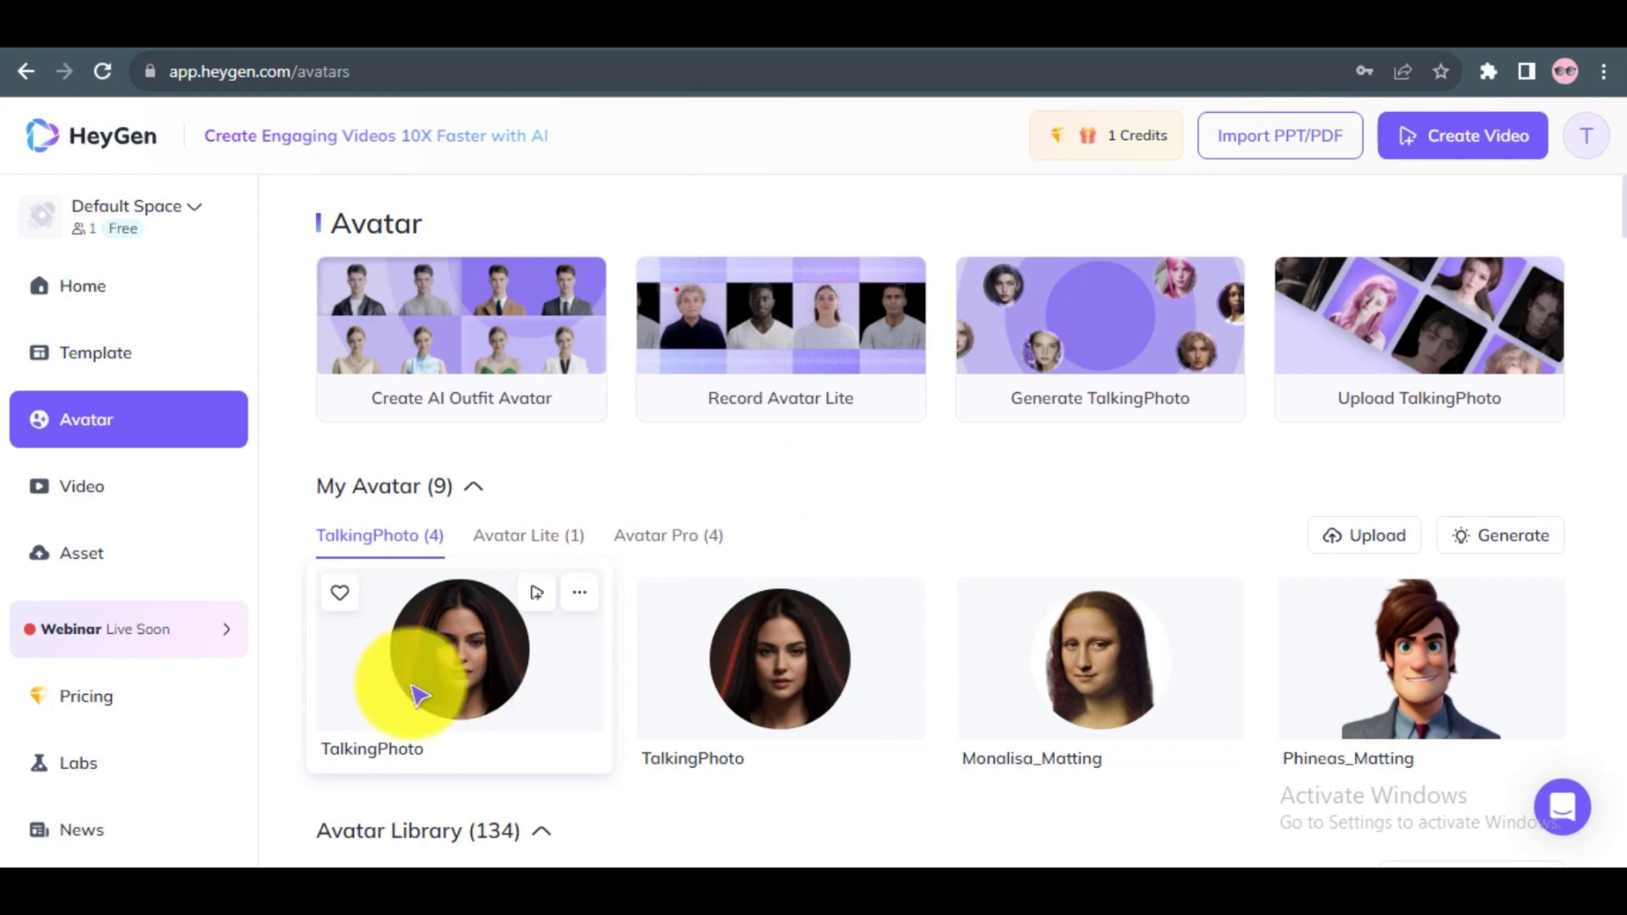
mouse_move(539, 608)
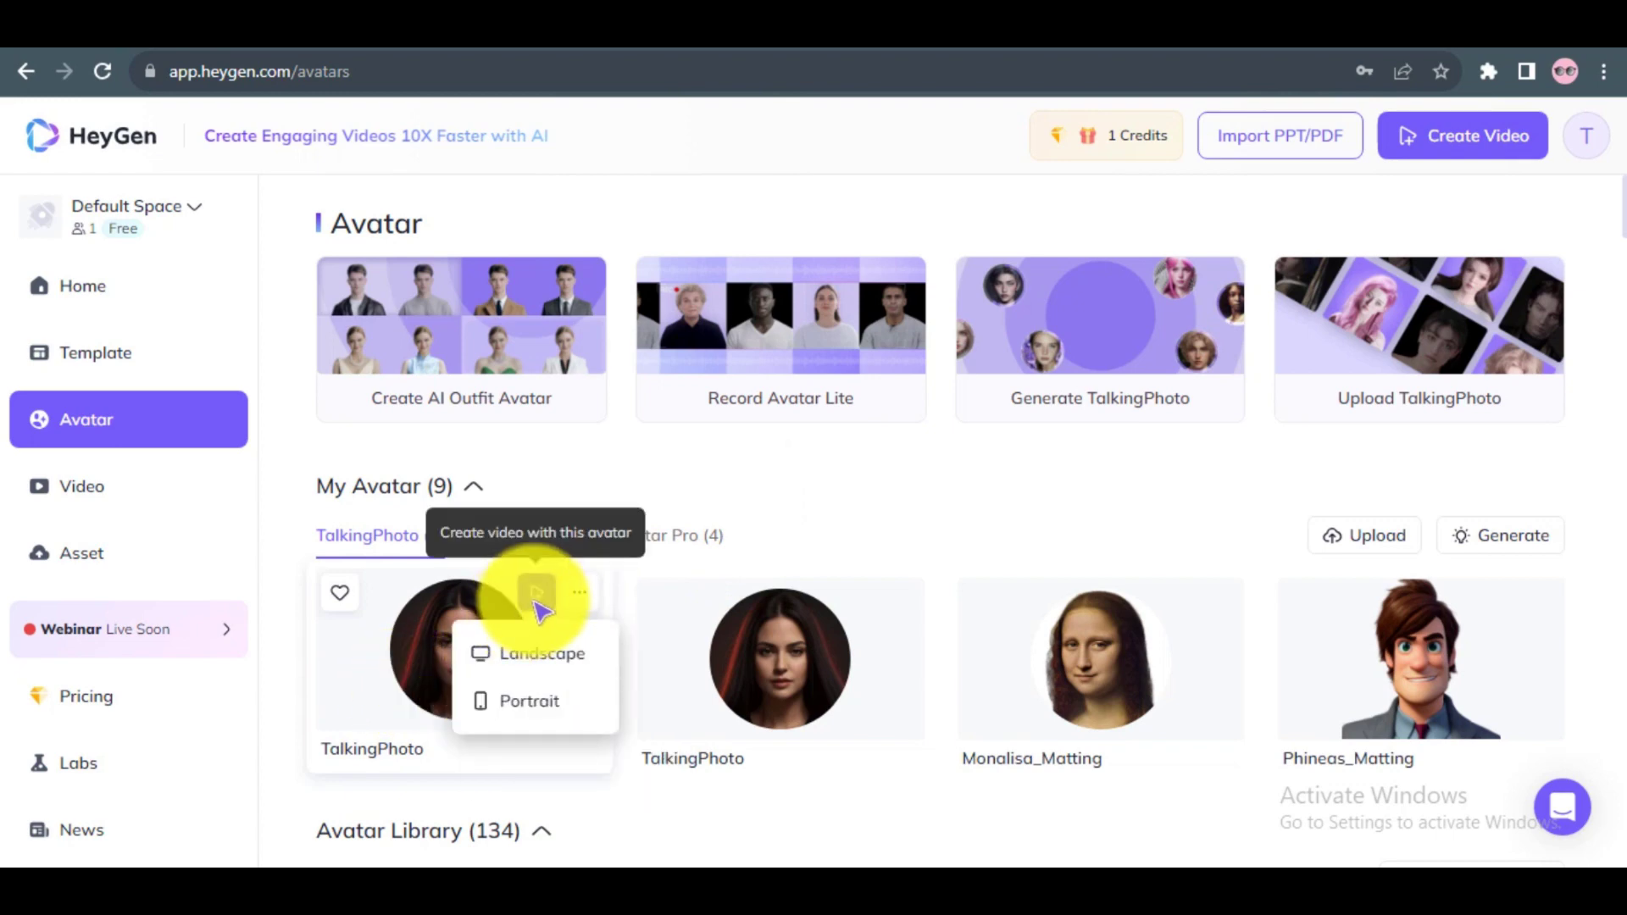
left_click(539, 661)
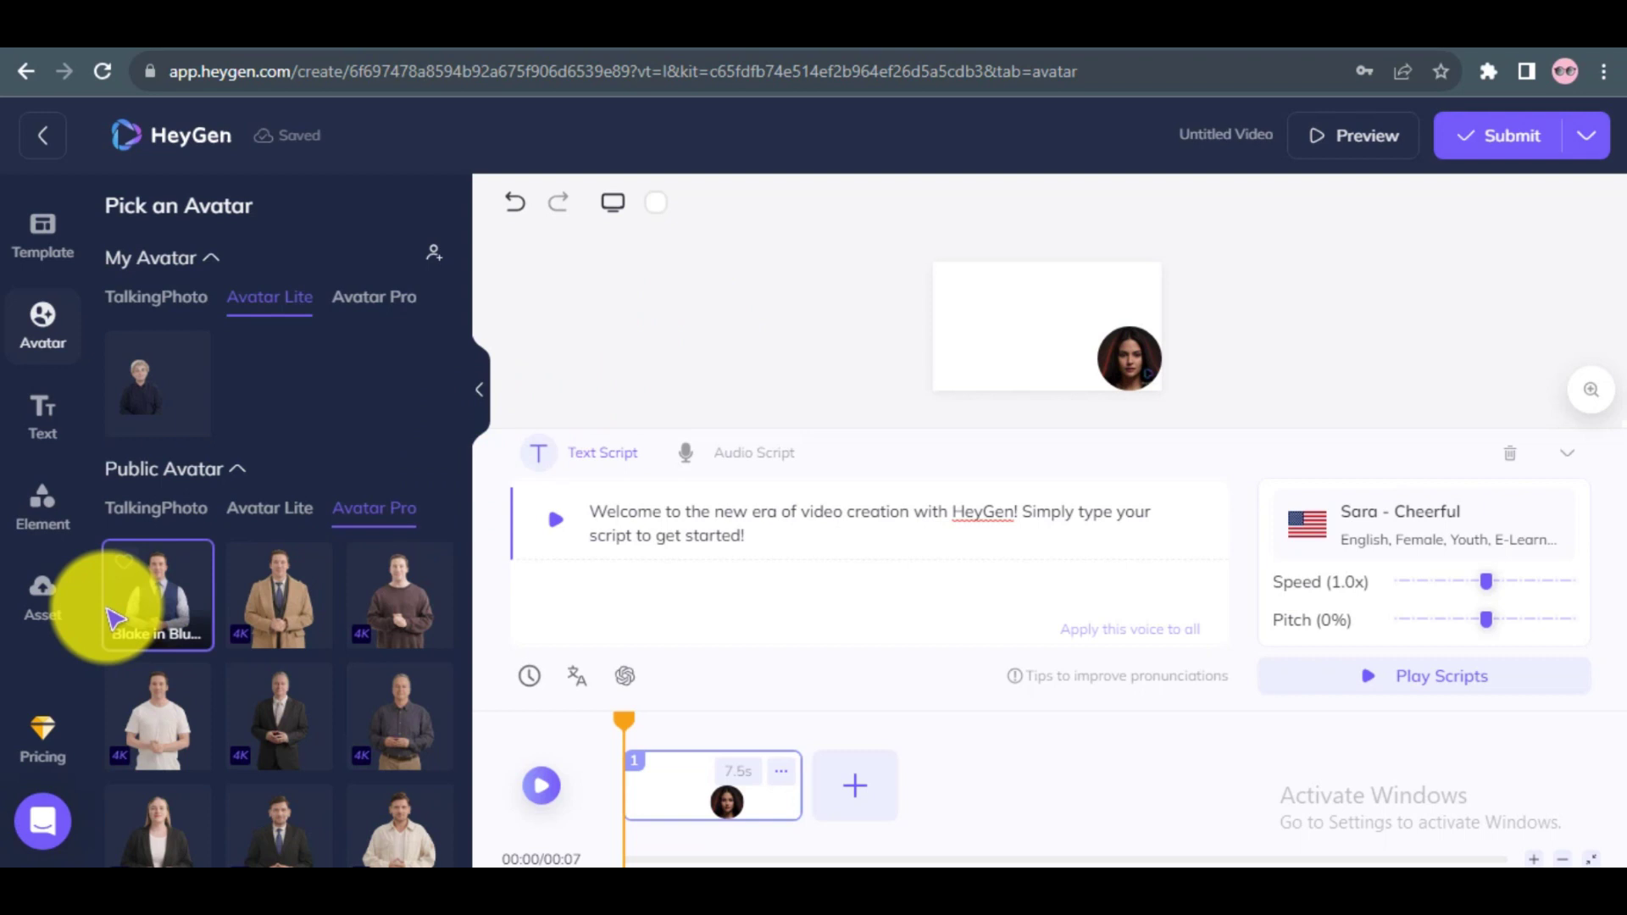
left_click(46, 608)
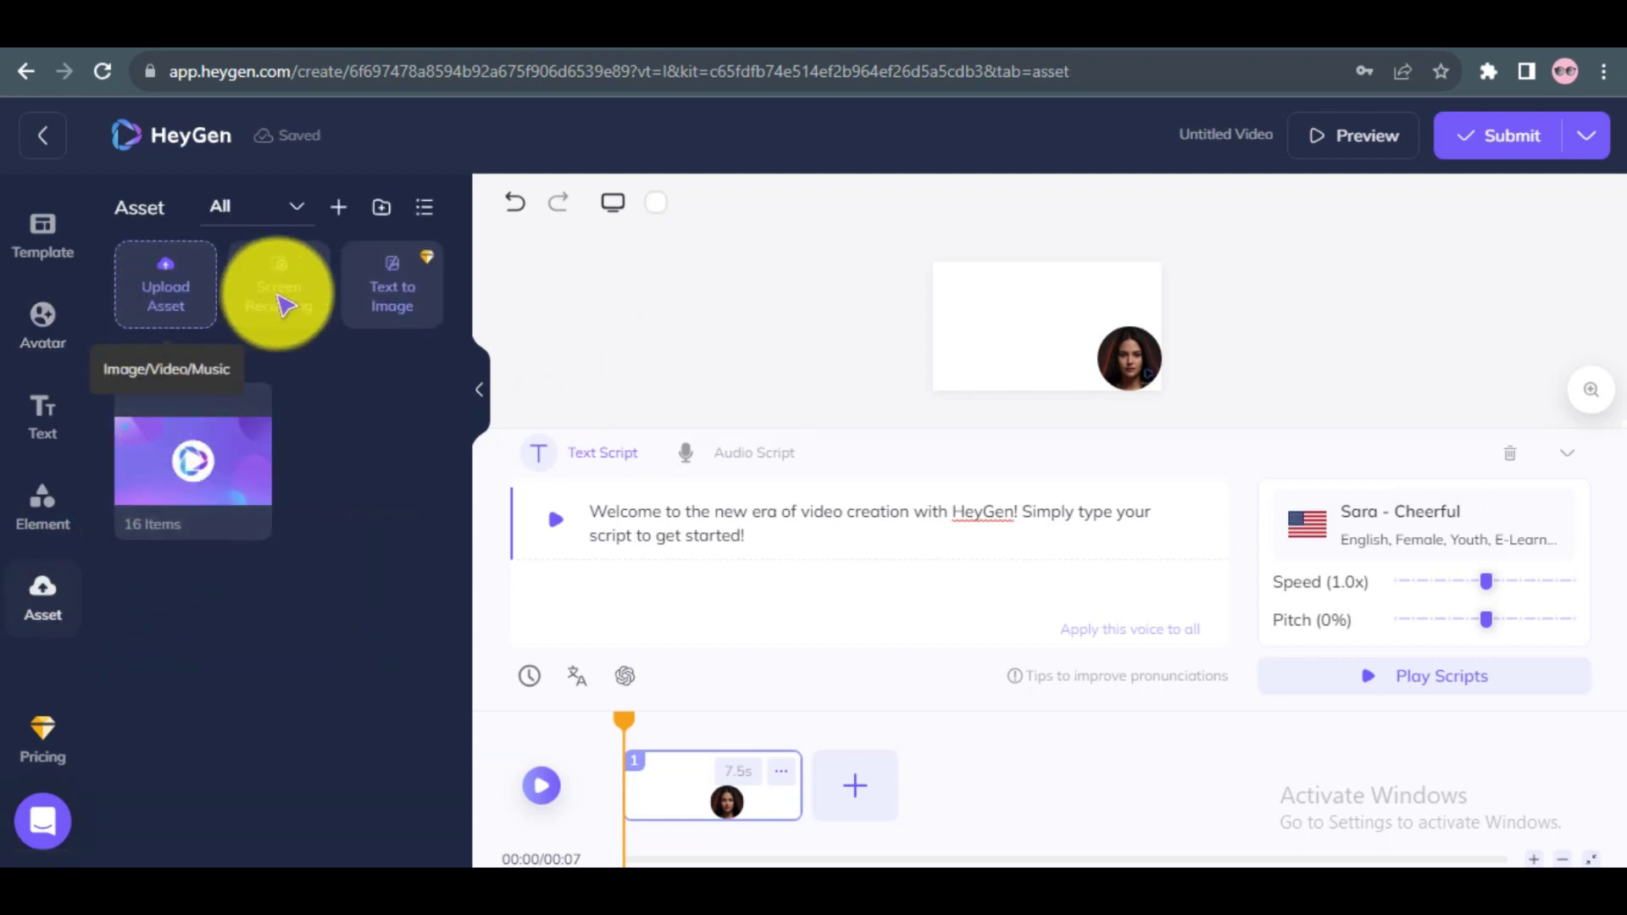
left_click(51, 496)
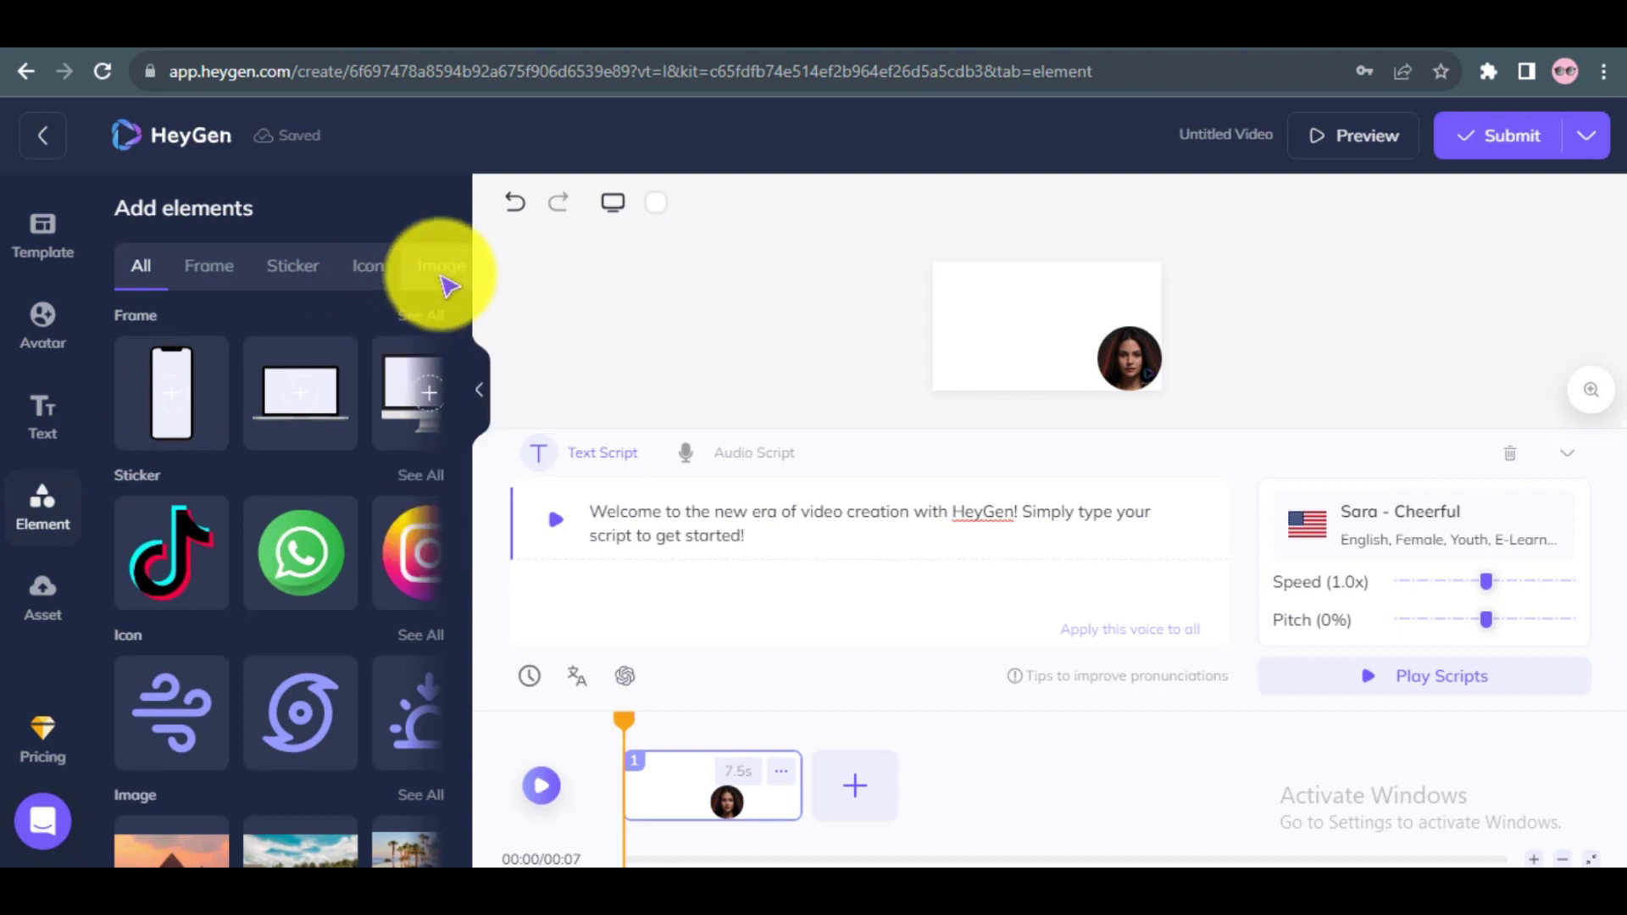
Step: Add the 00:09 lamp-lit room stock clip and set it as the scene background
left_click(439, 266)
left_click(386, 267)
left_click(394, 583)
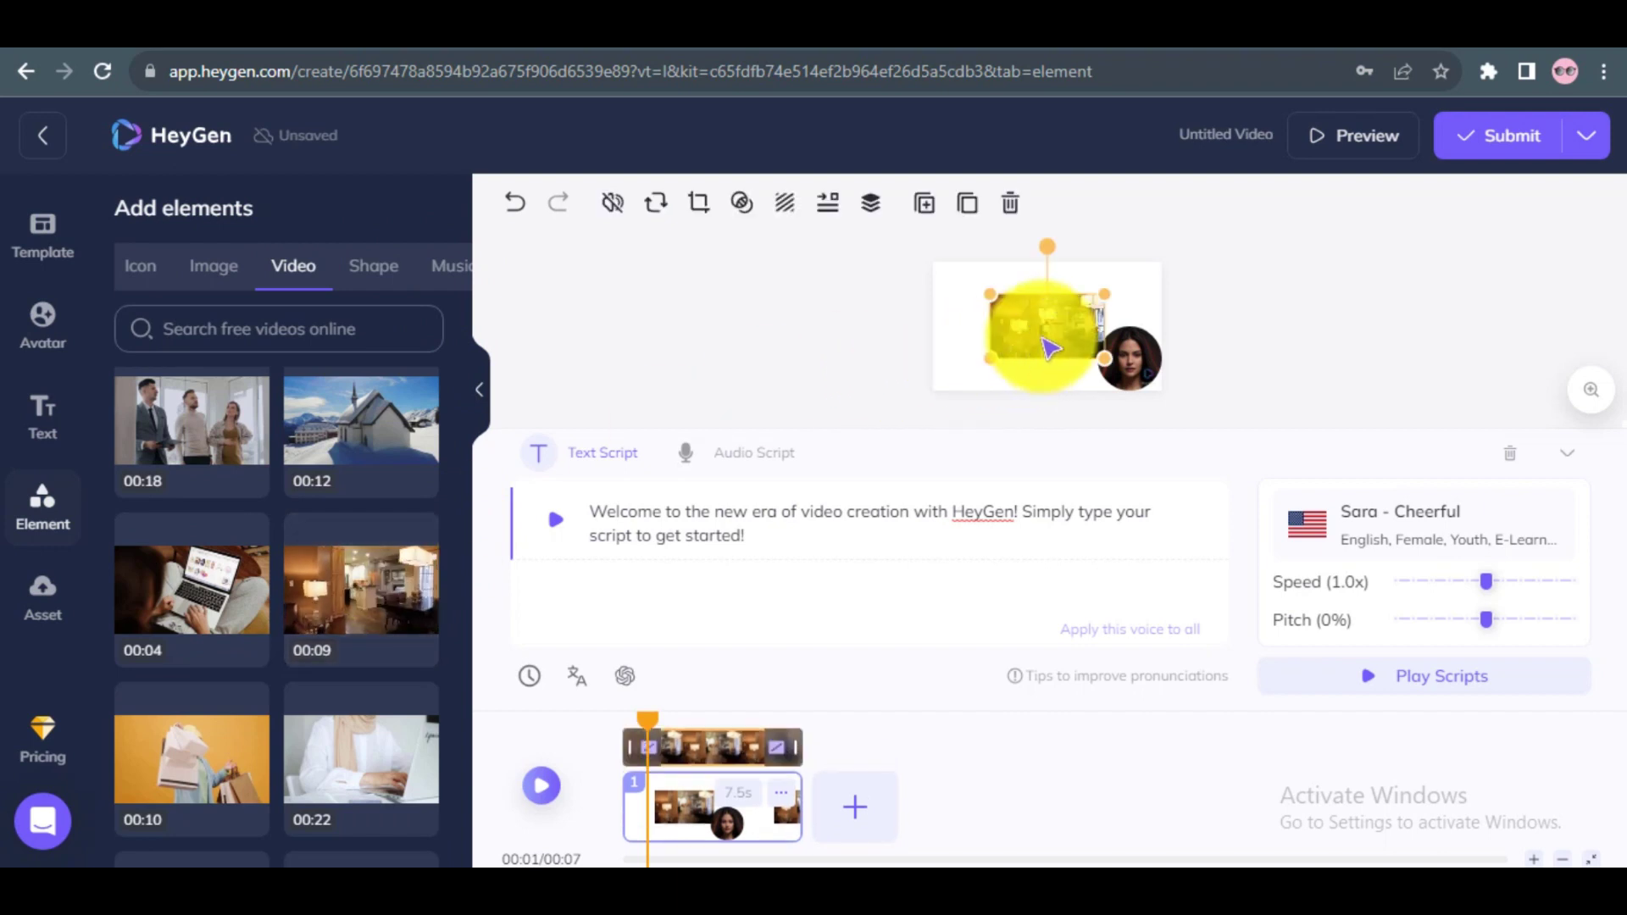
right_click(1050, 347)
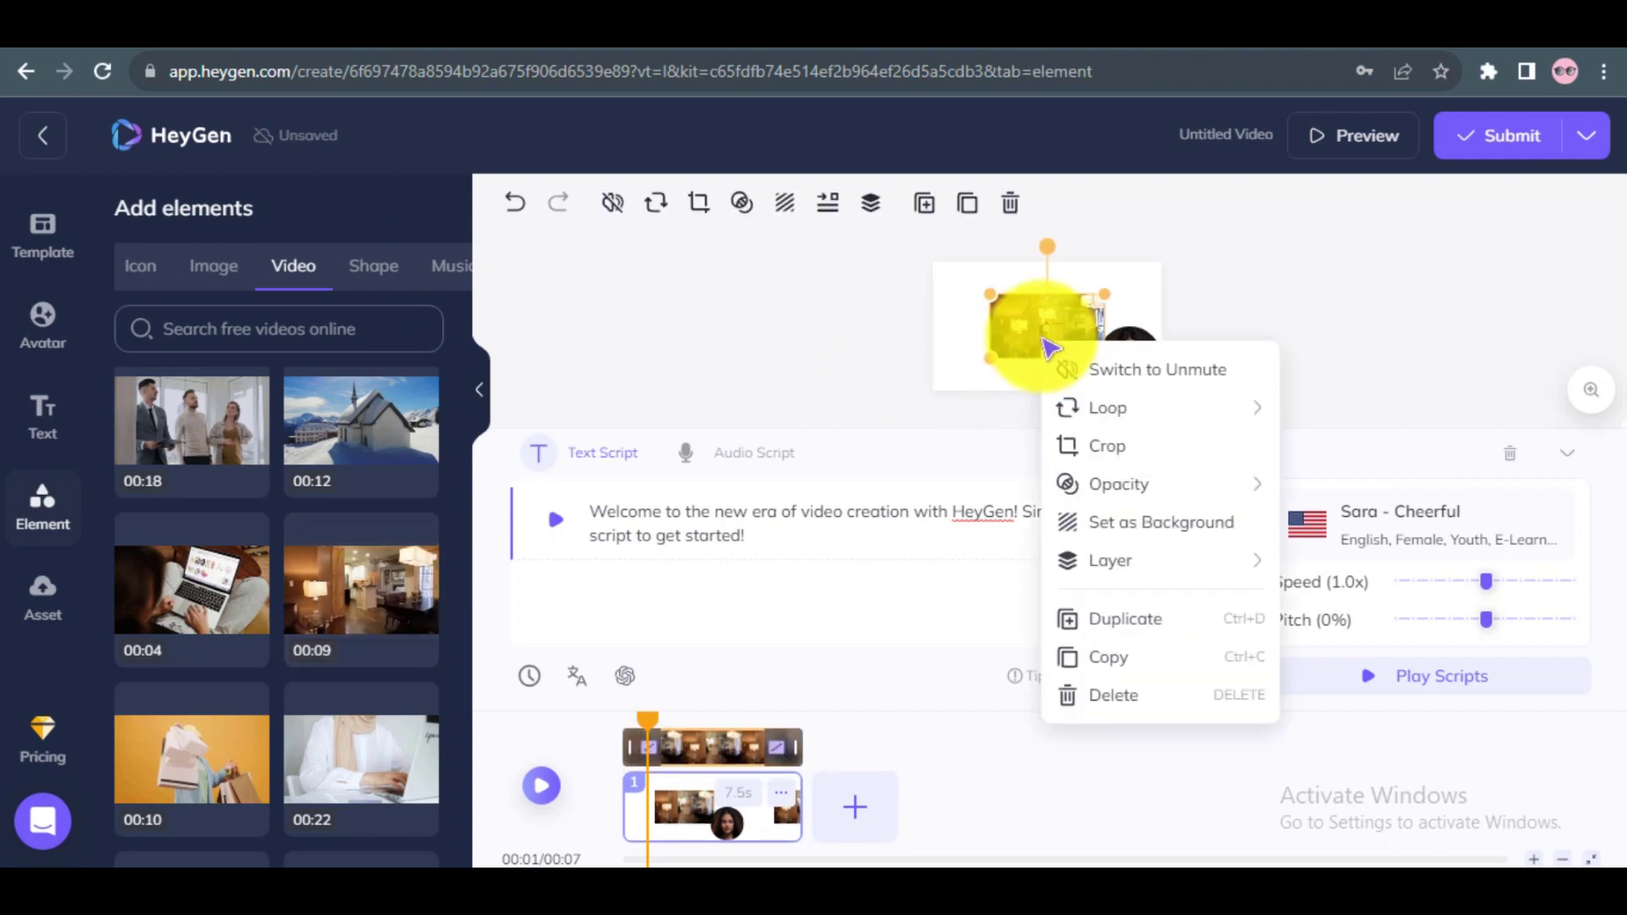
left_click(1164, 528)
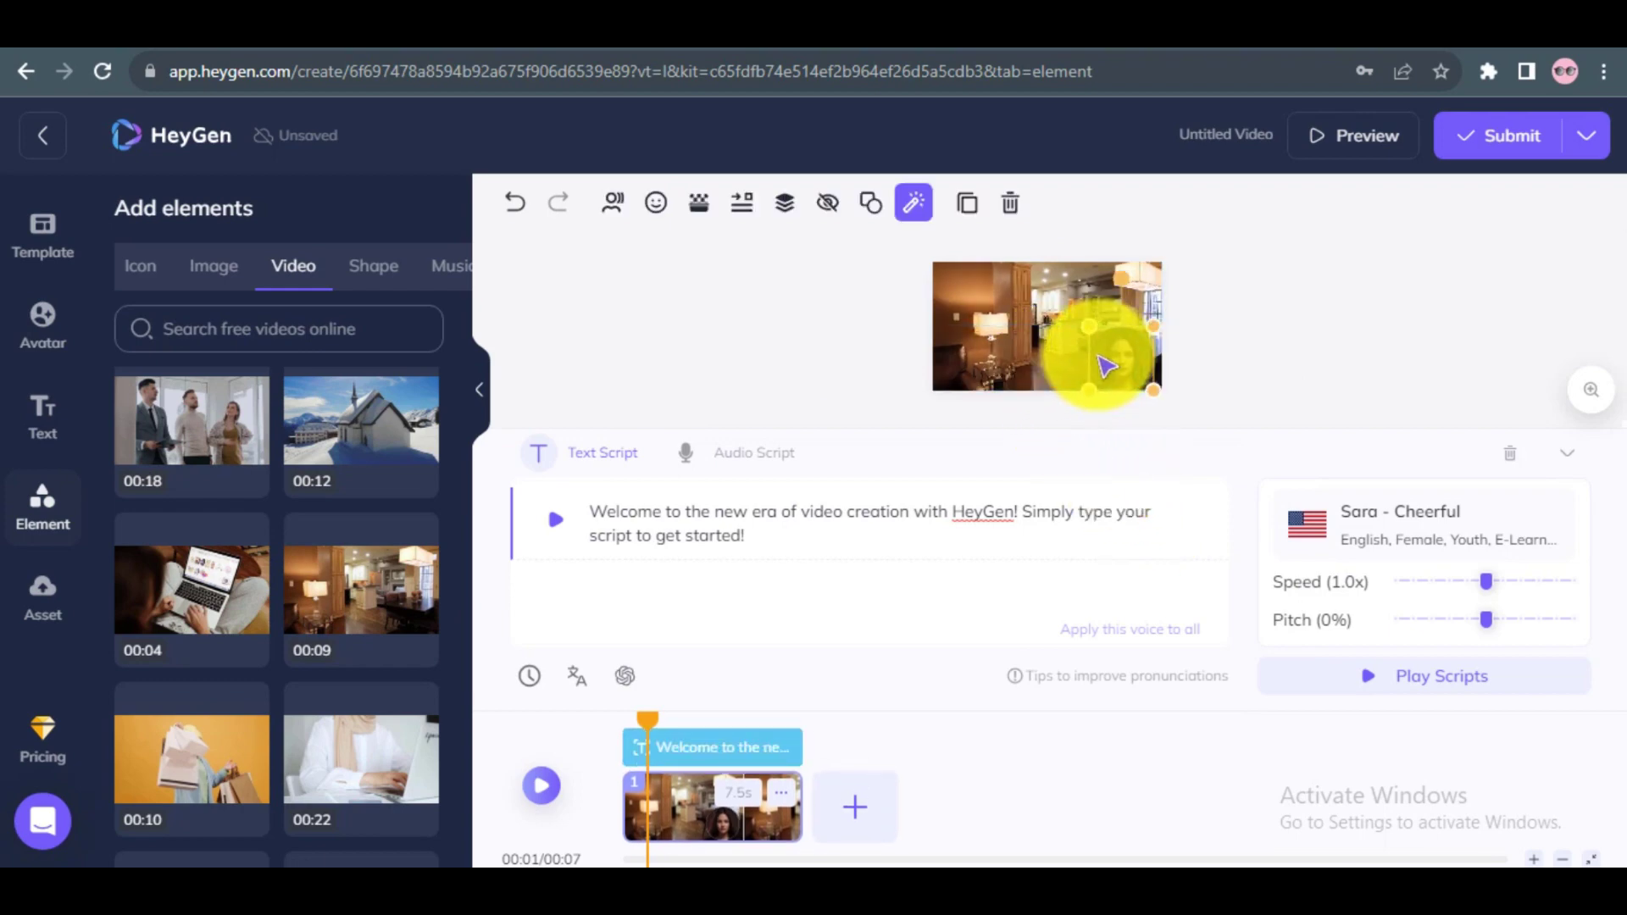
Step: Clear the default script to make way for the hotel welcome script, then play the scene
left_click(872, 327)
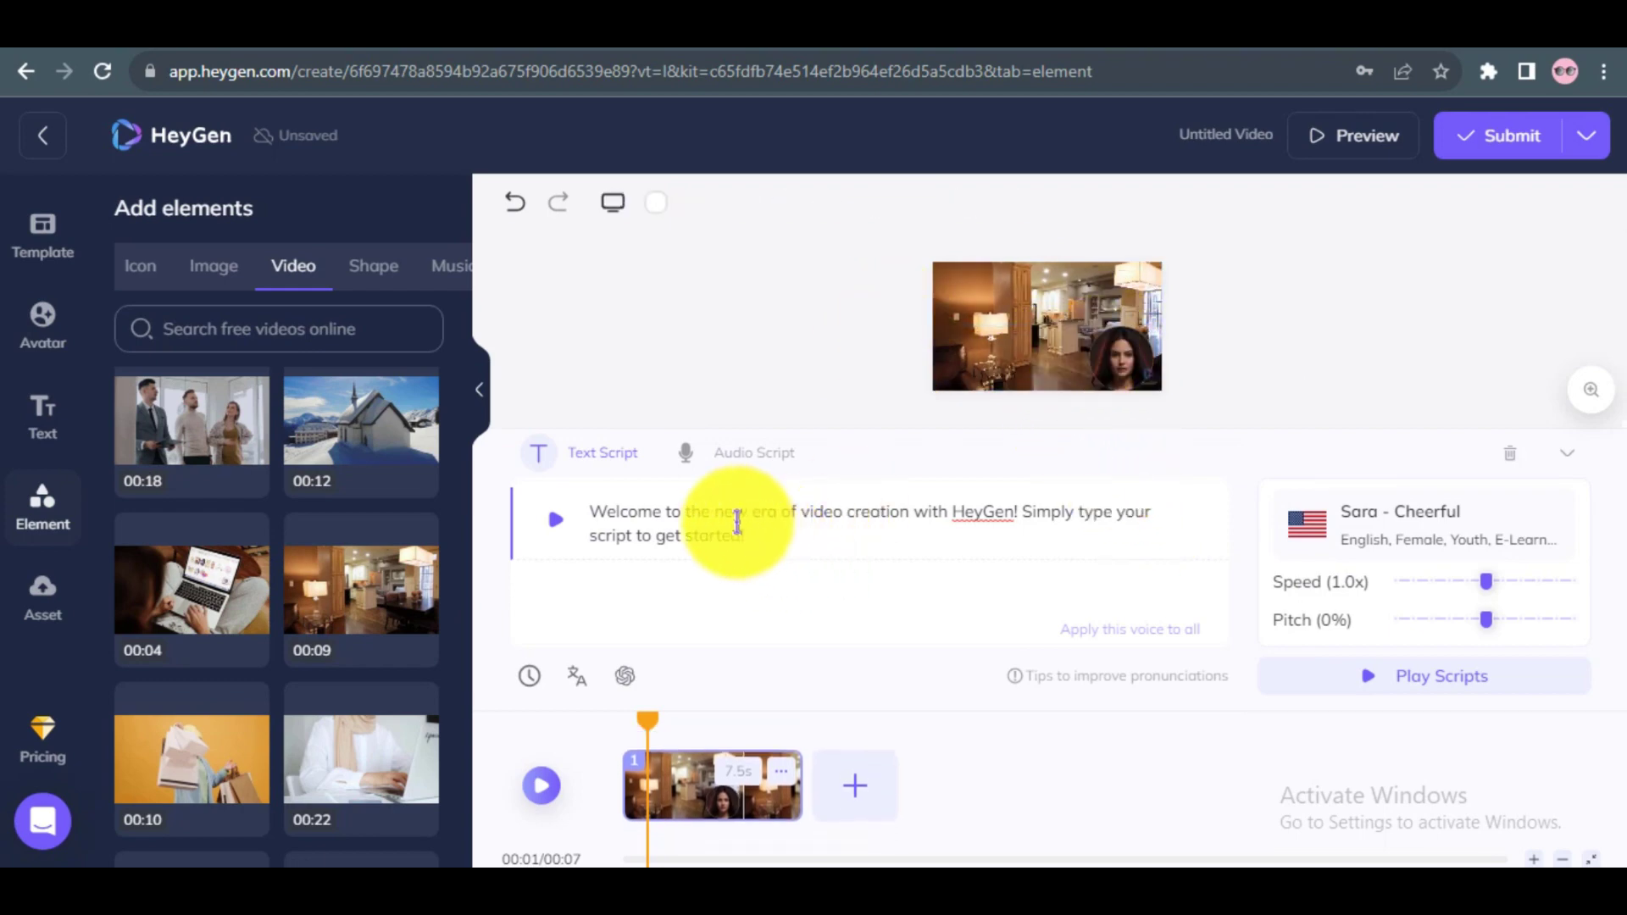
left_click_drag(767, 542, 560, 543)
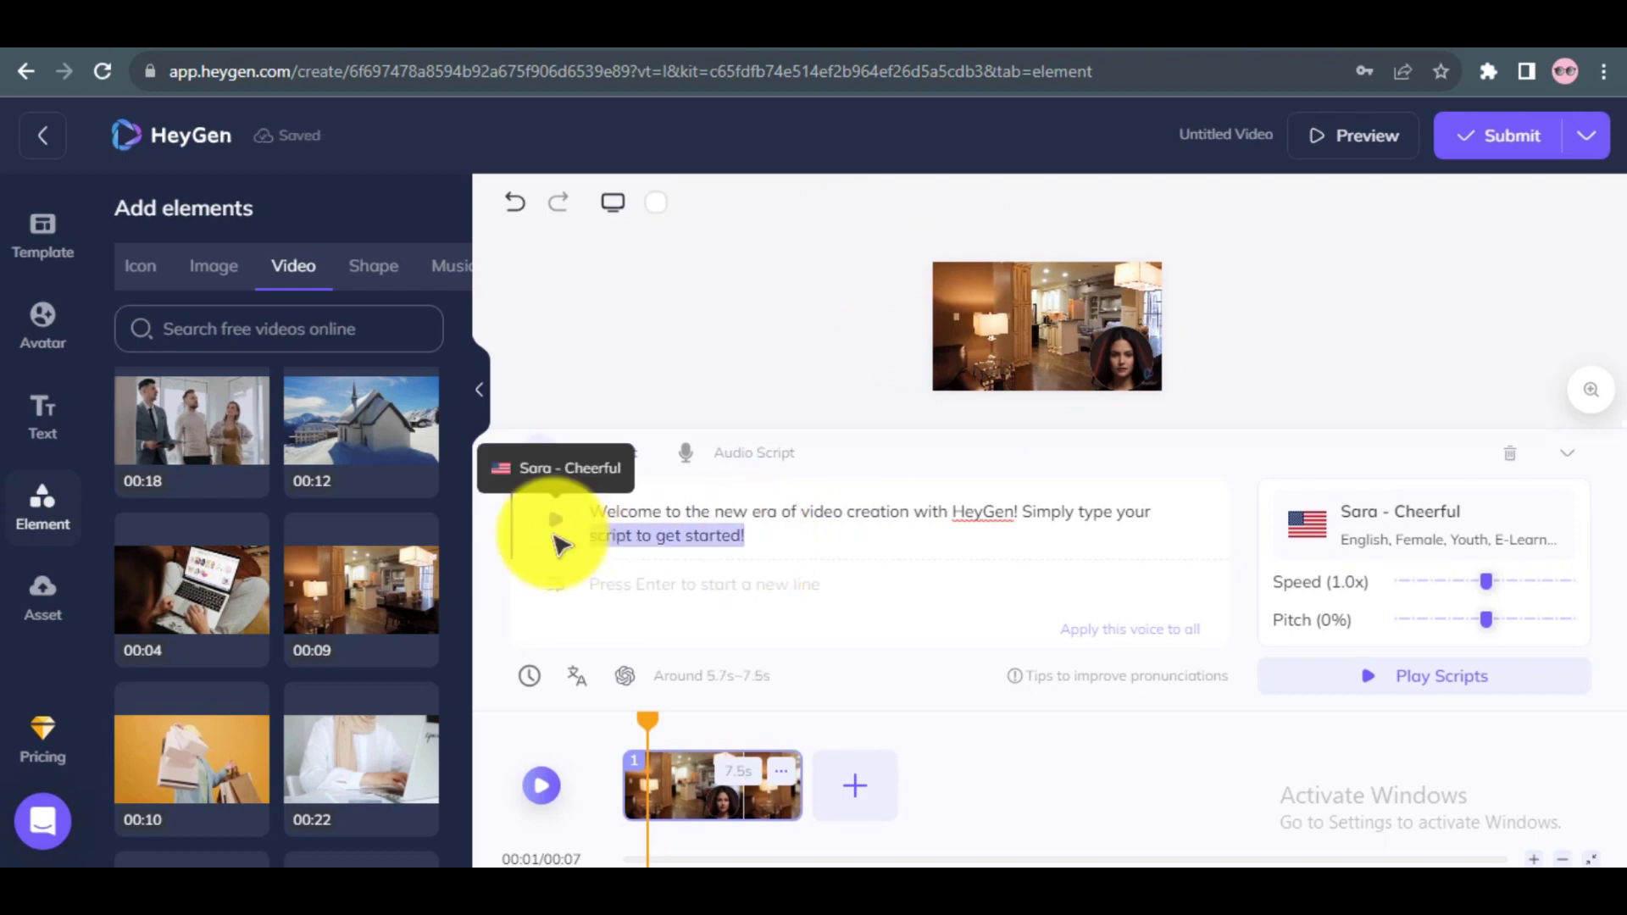
key("ctrl+a")
key("BackSpace")
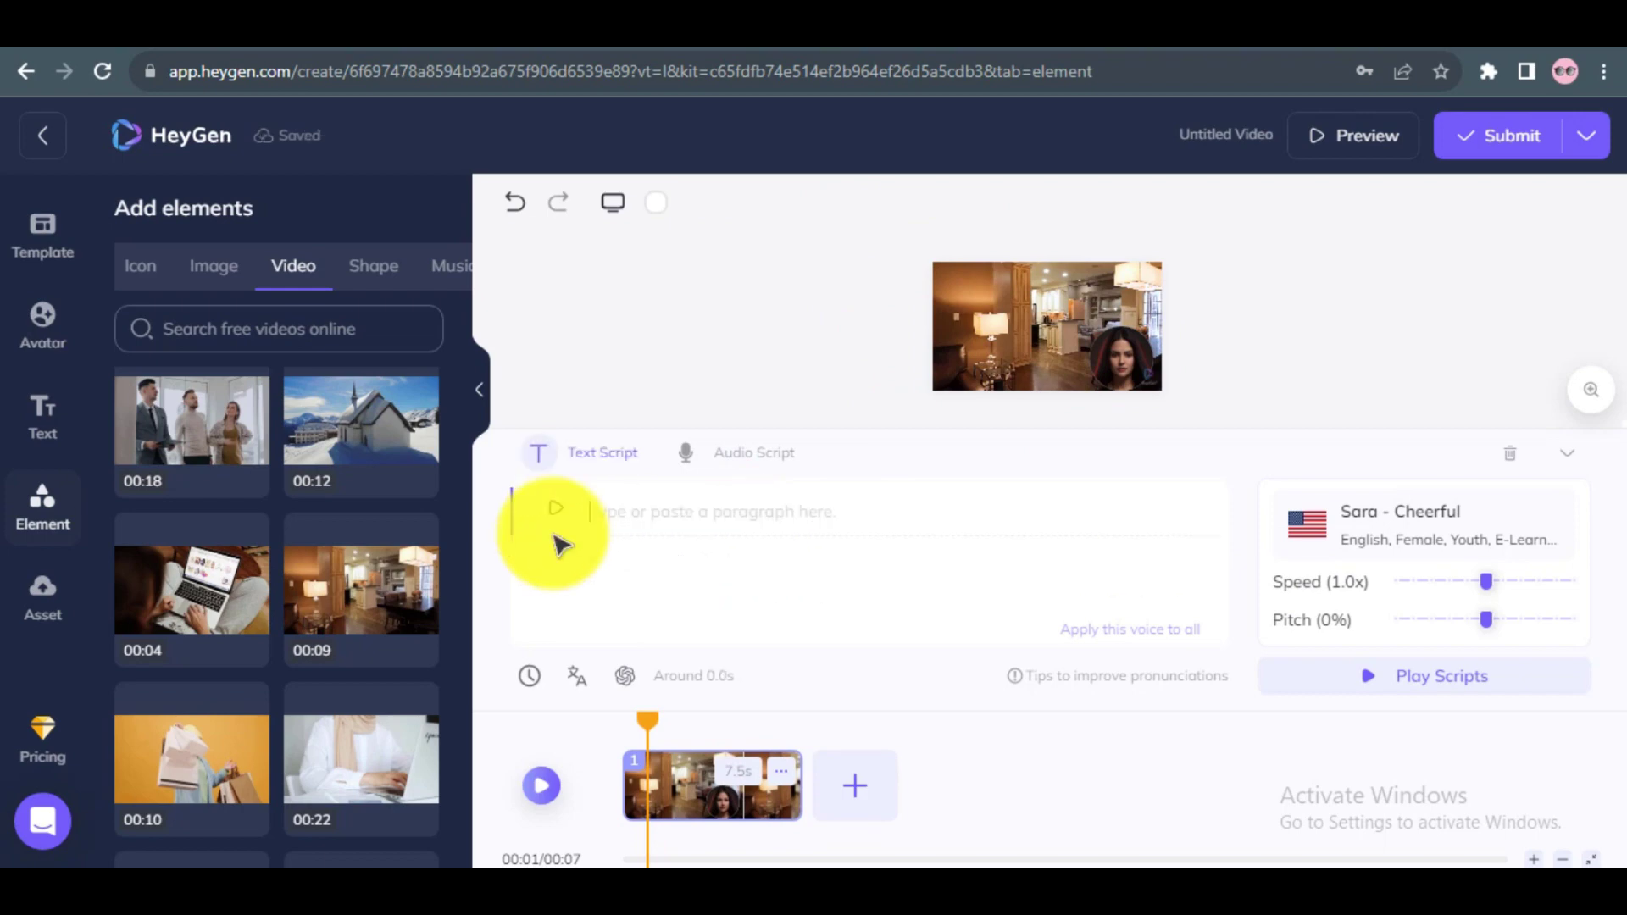
left_click(542, 786)
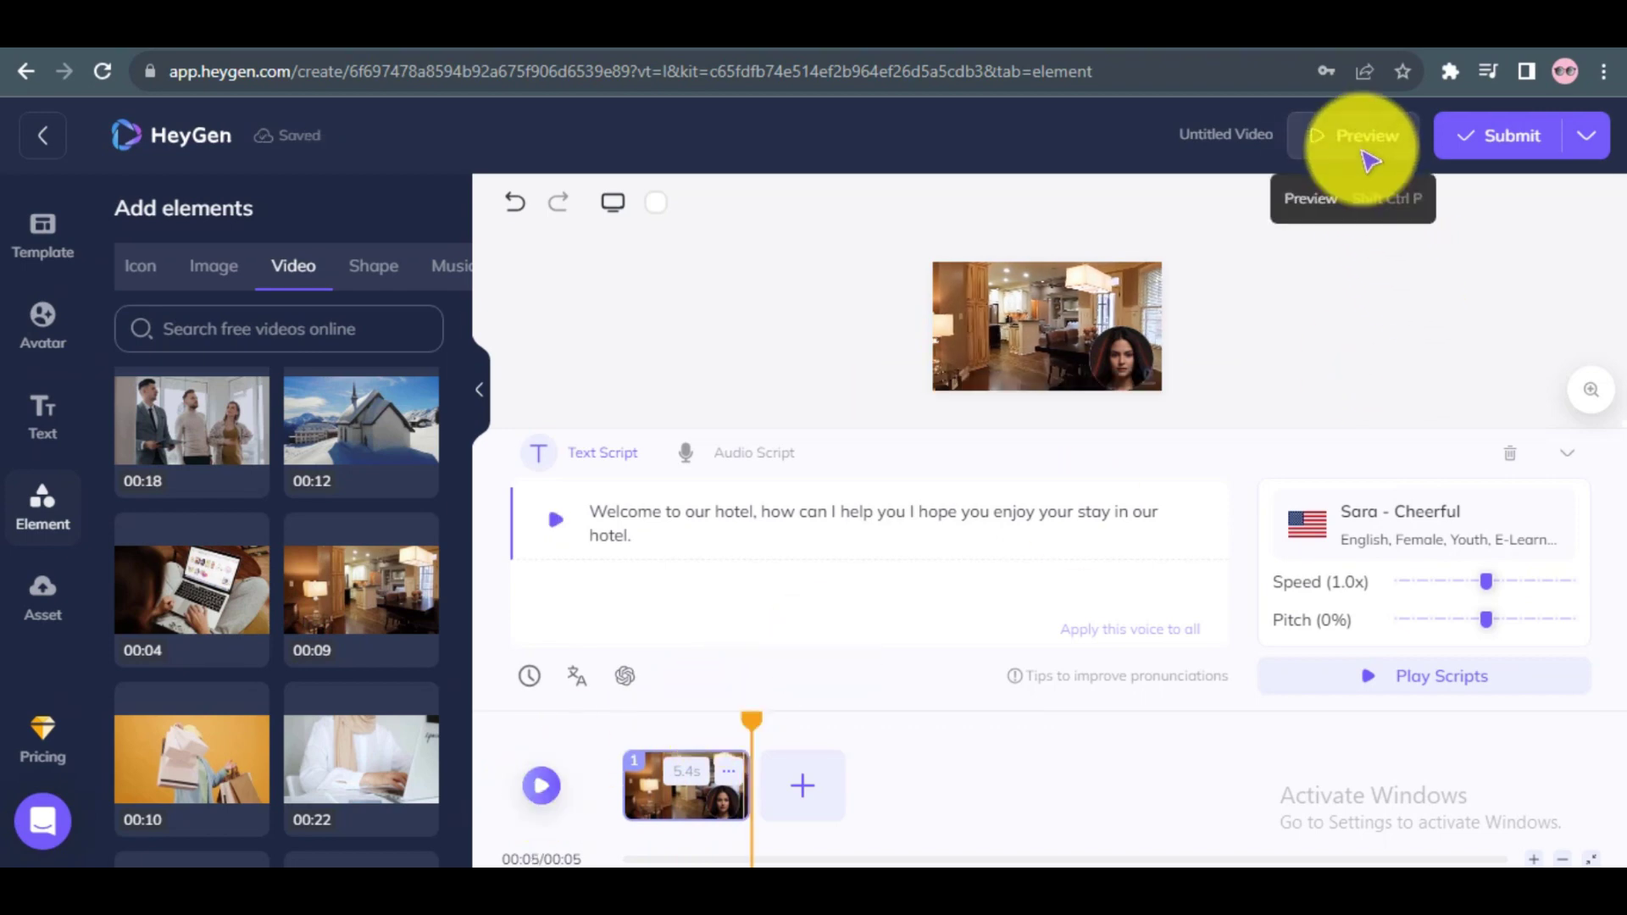
Step: Preview the video, then submit it for rendering and confirm spending the credits
left_click(1367, 140)
left_click(830, 475)
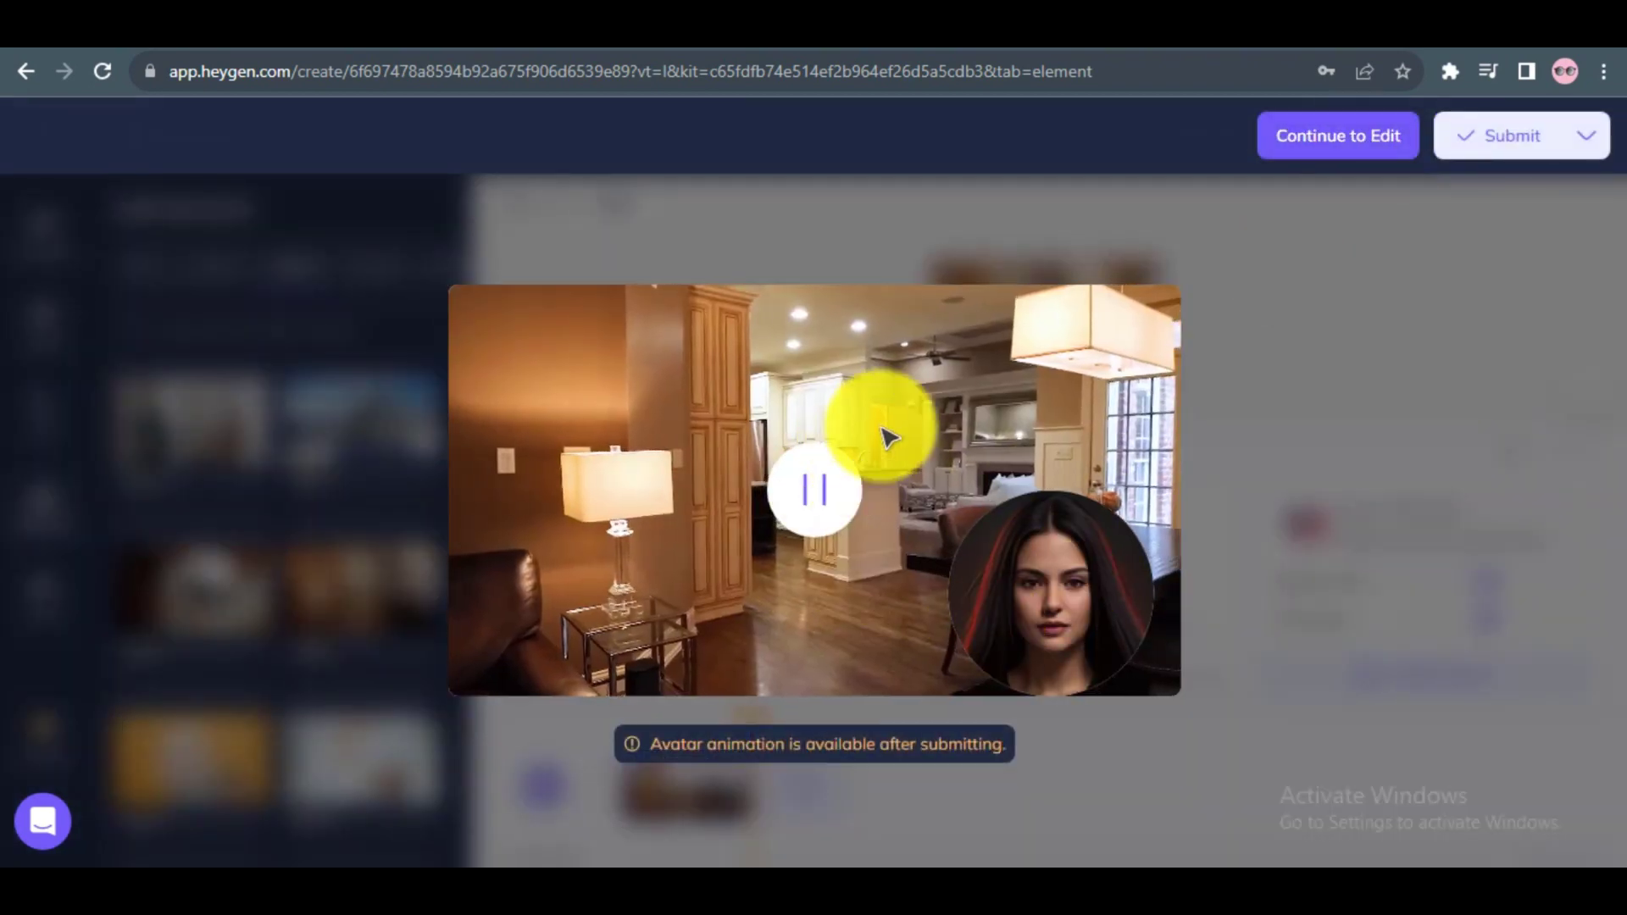
left_click(1500, 140)
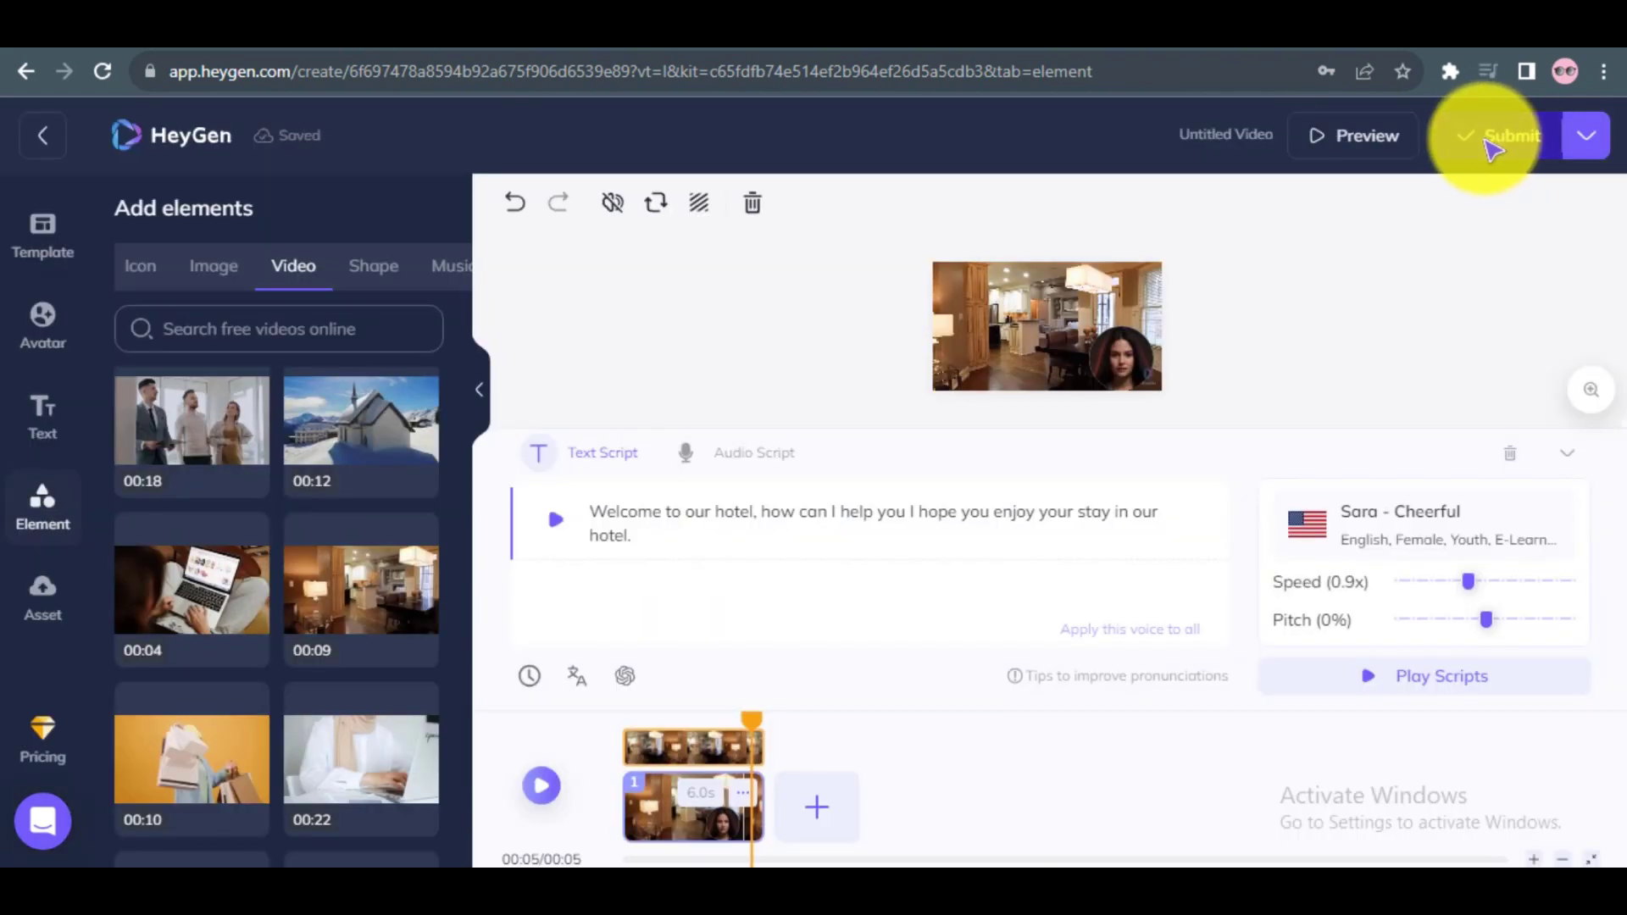
left_click(1491, 146)
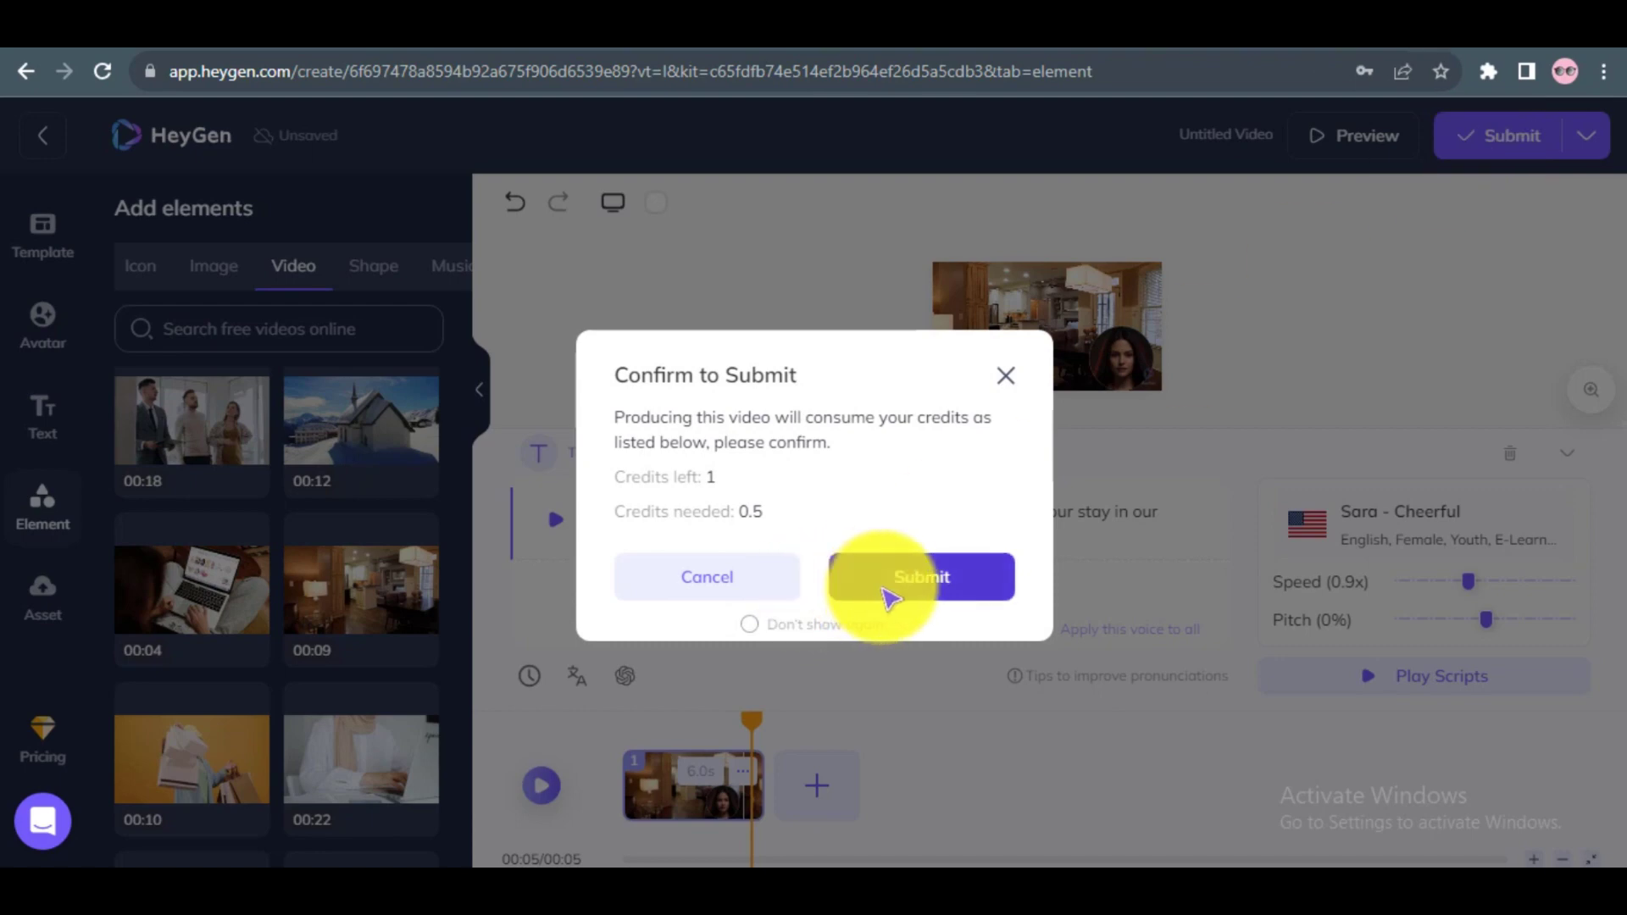
left_click(889, 584)
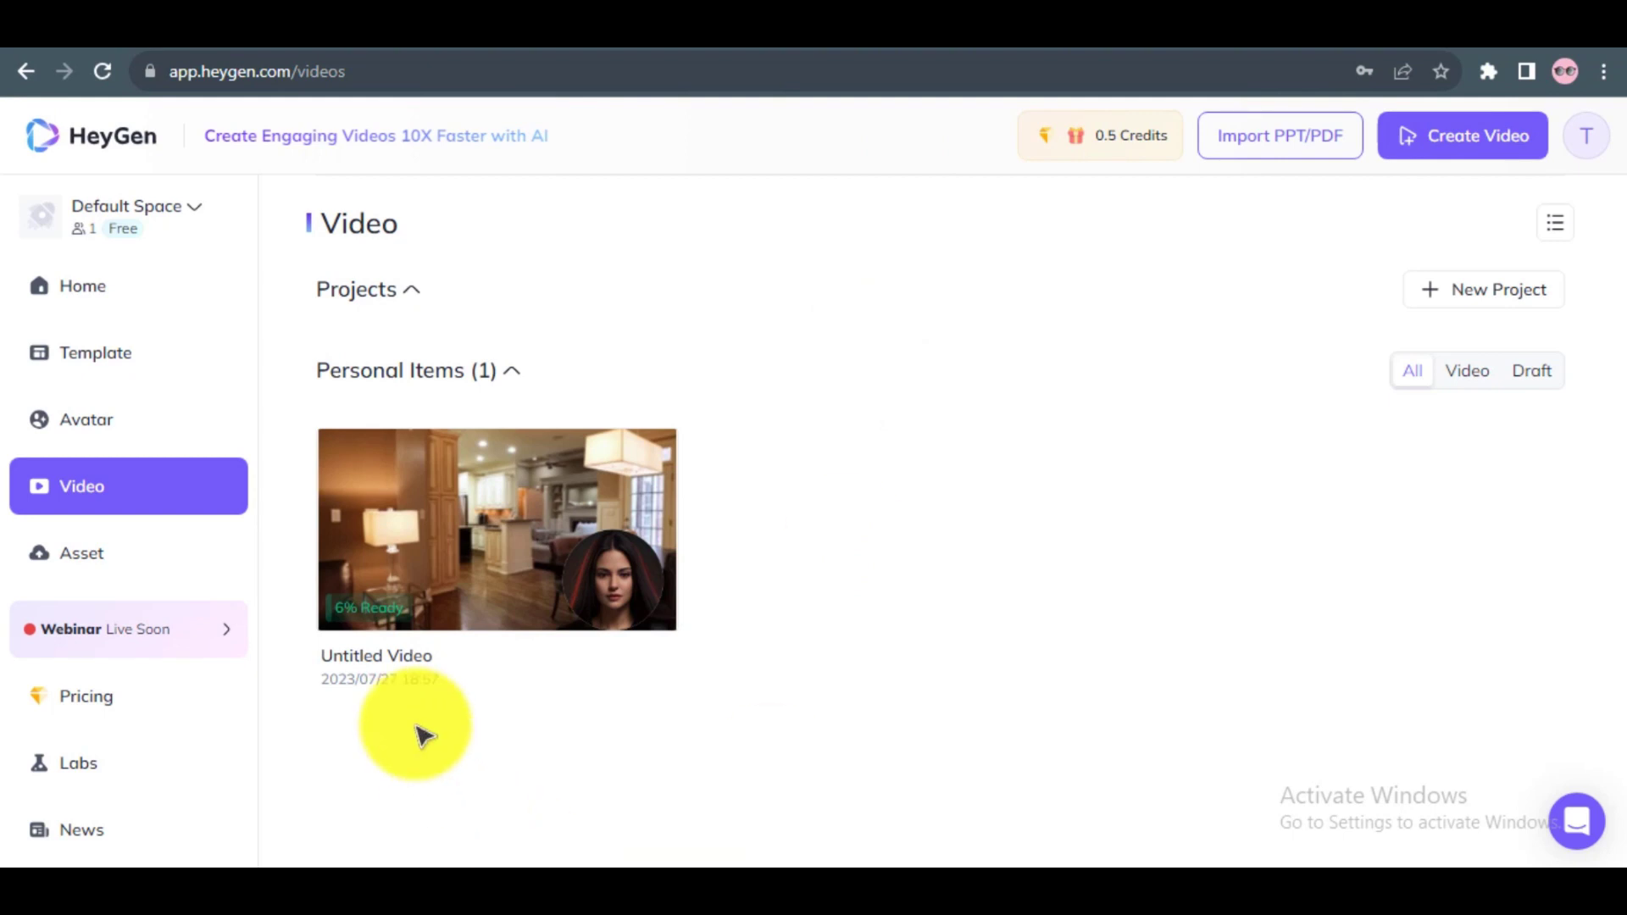
Step: Download the finished 5-second hotel video once rendering completes
mouse_move(352, 636)
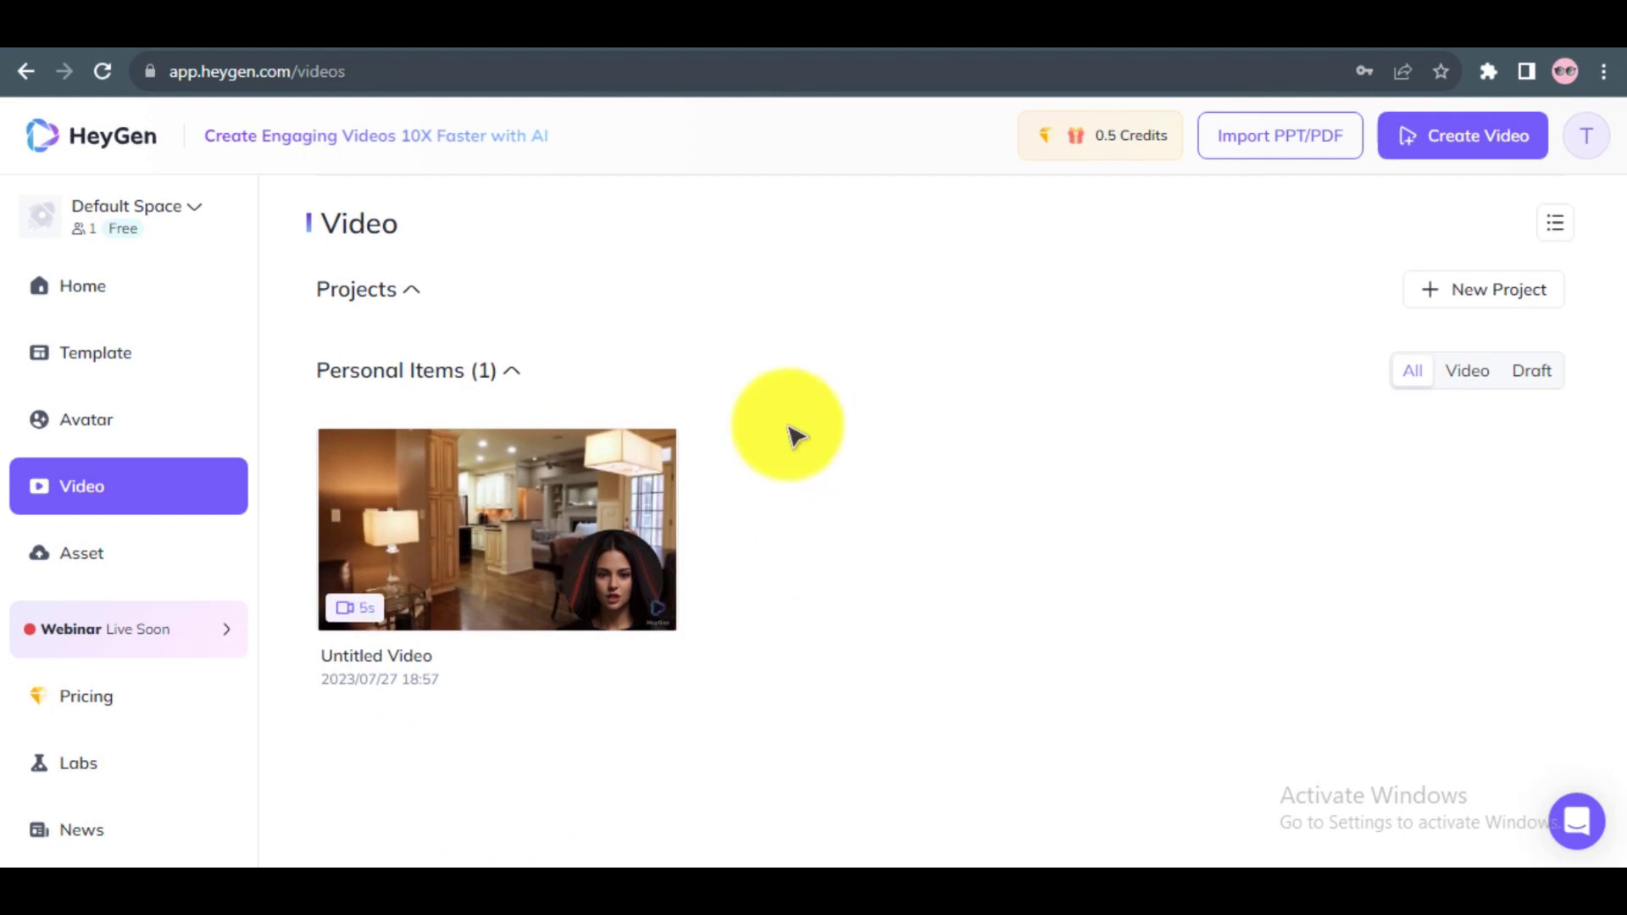
mouse_move(545, 523)
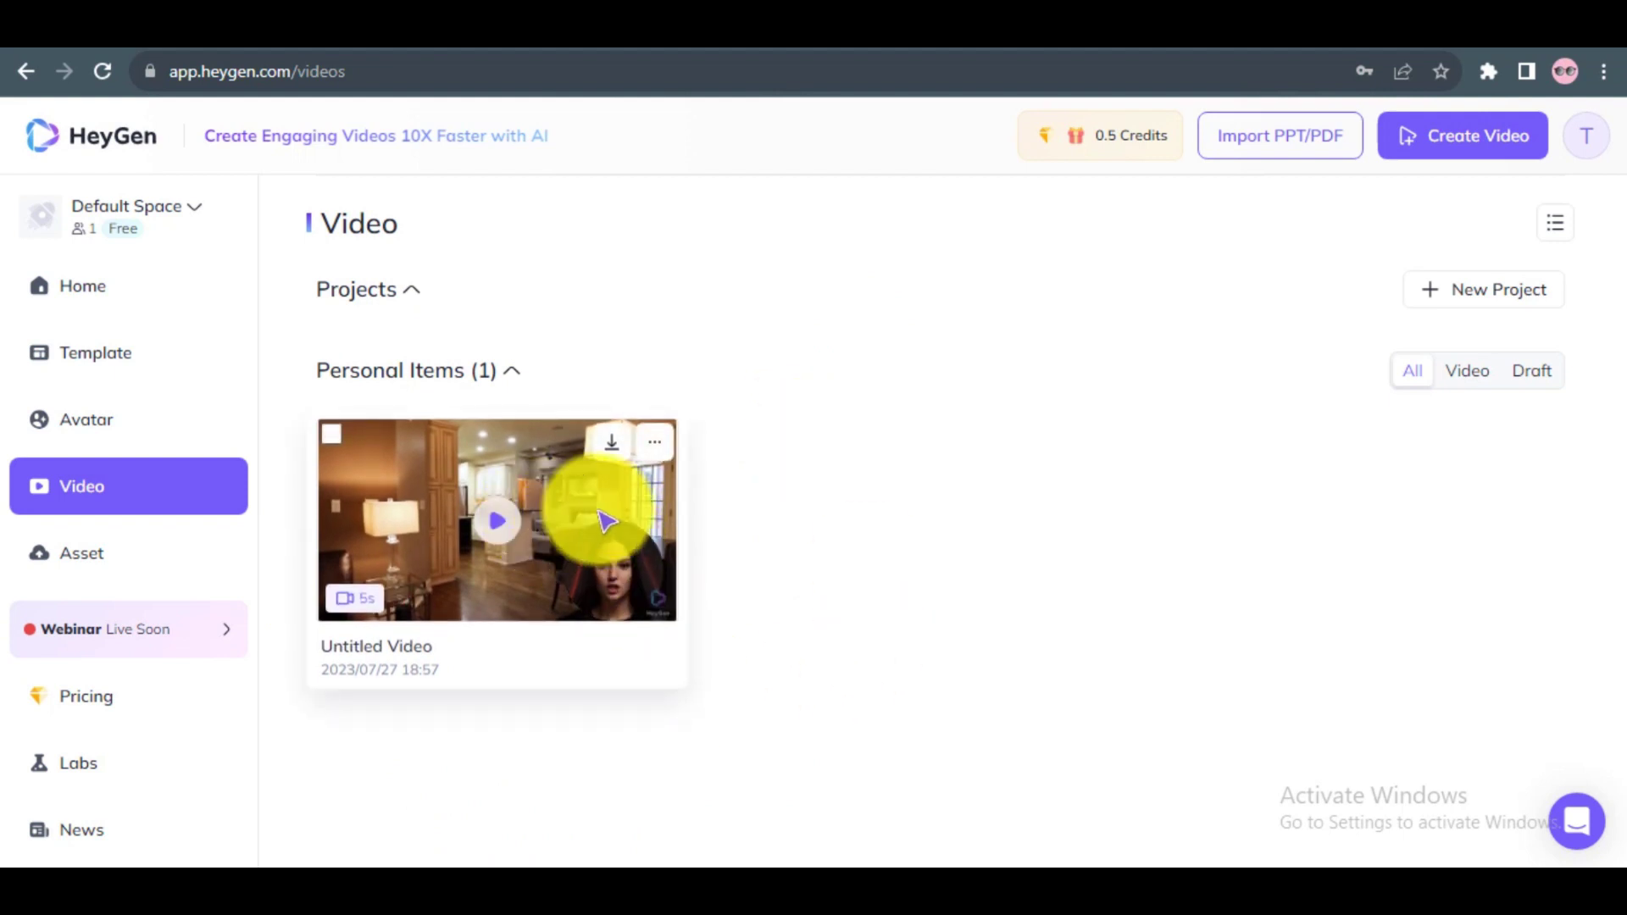
left_click(612, 442)
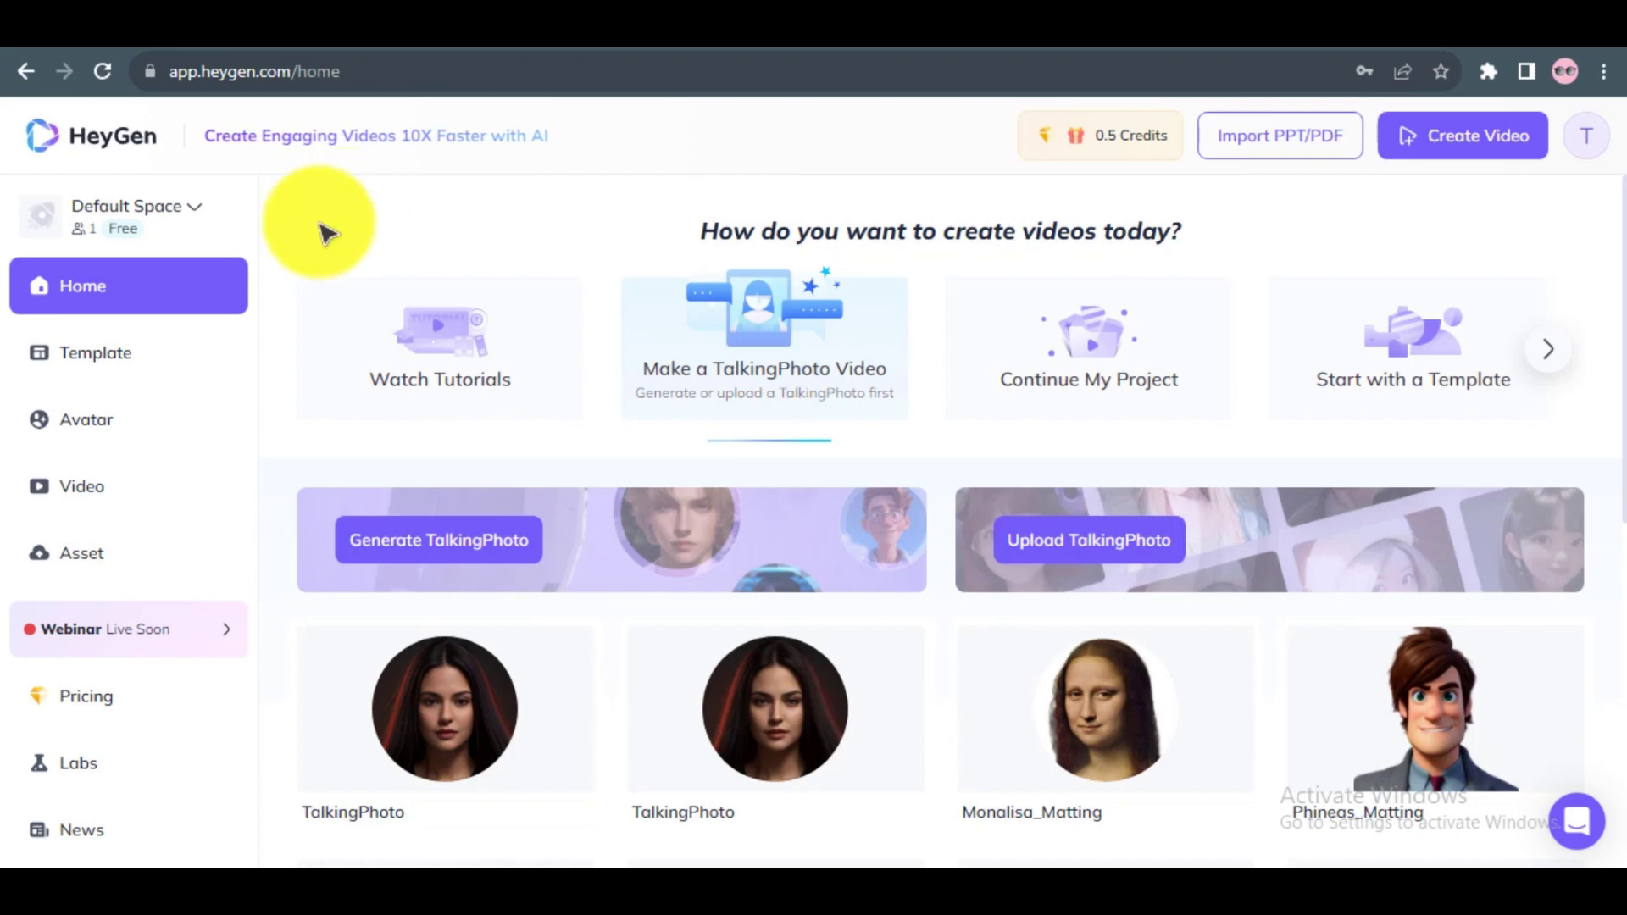
Step: Open the AI TalkingPhoto generator and choose the Half-body pose
left_click(489, 553)
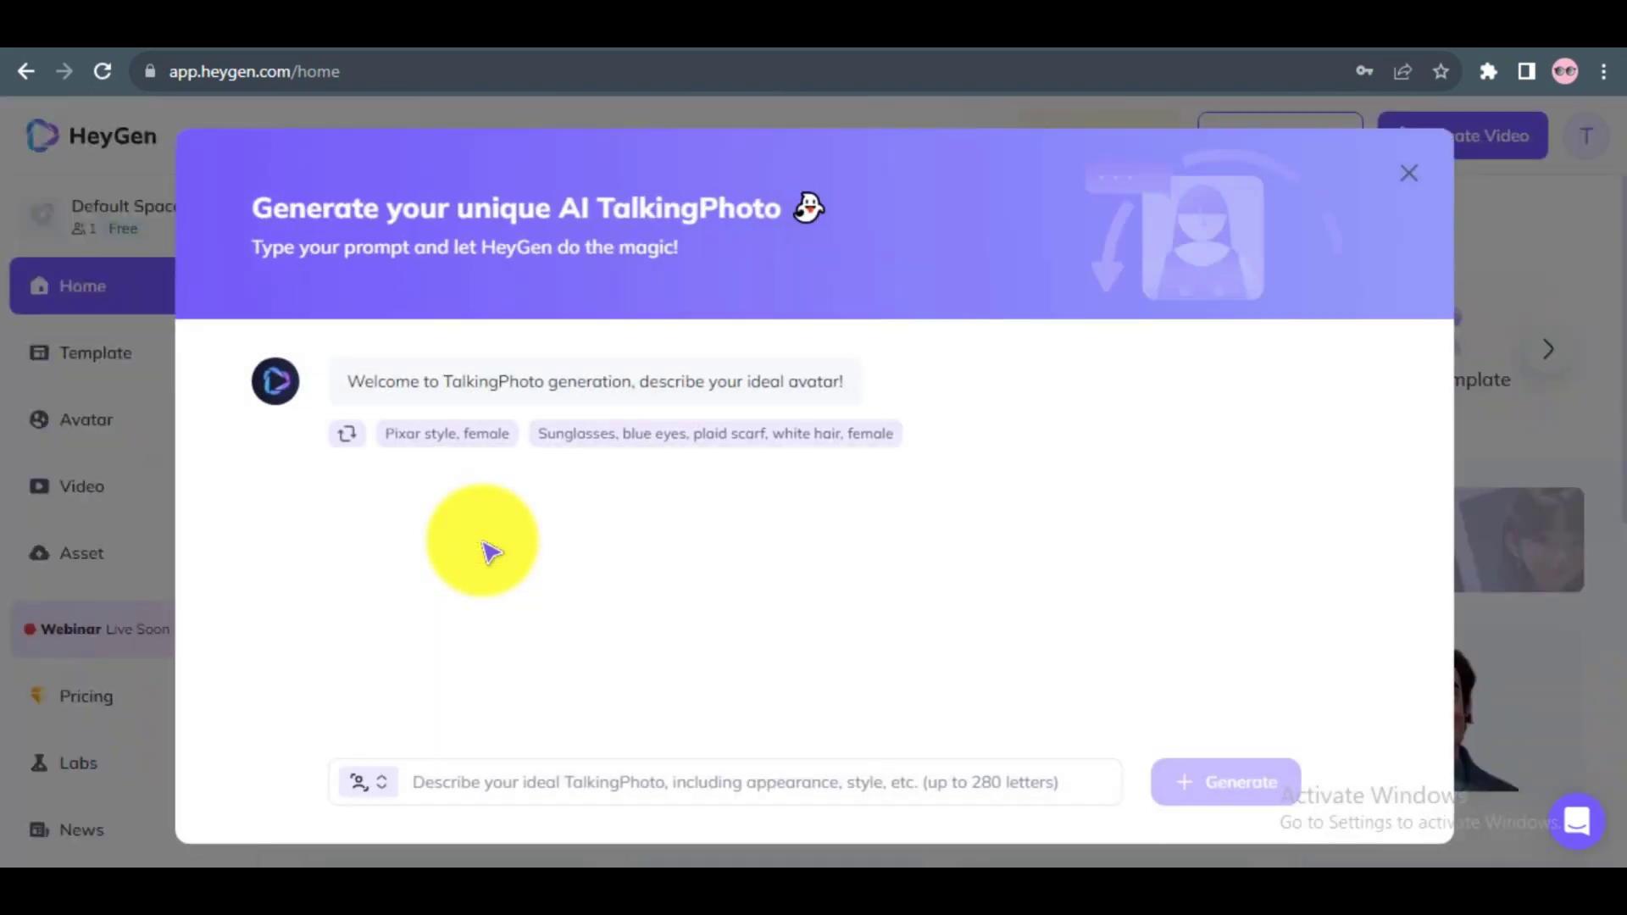
left_click(362, 782)
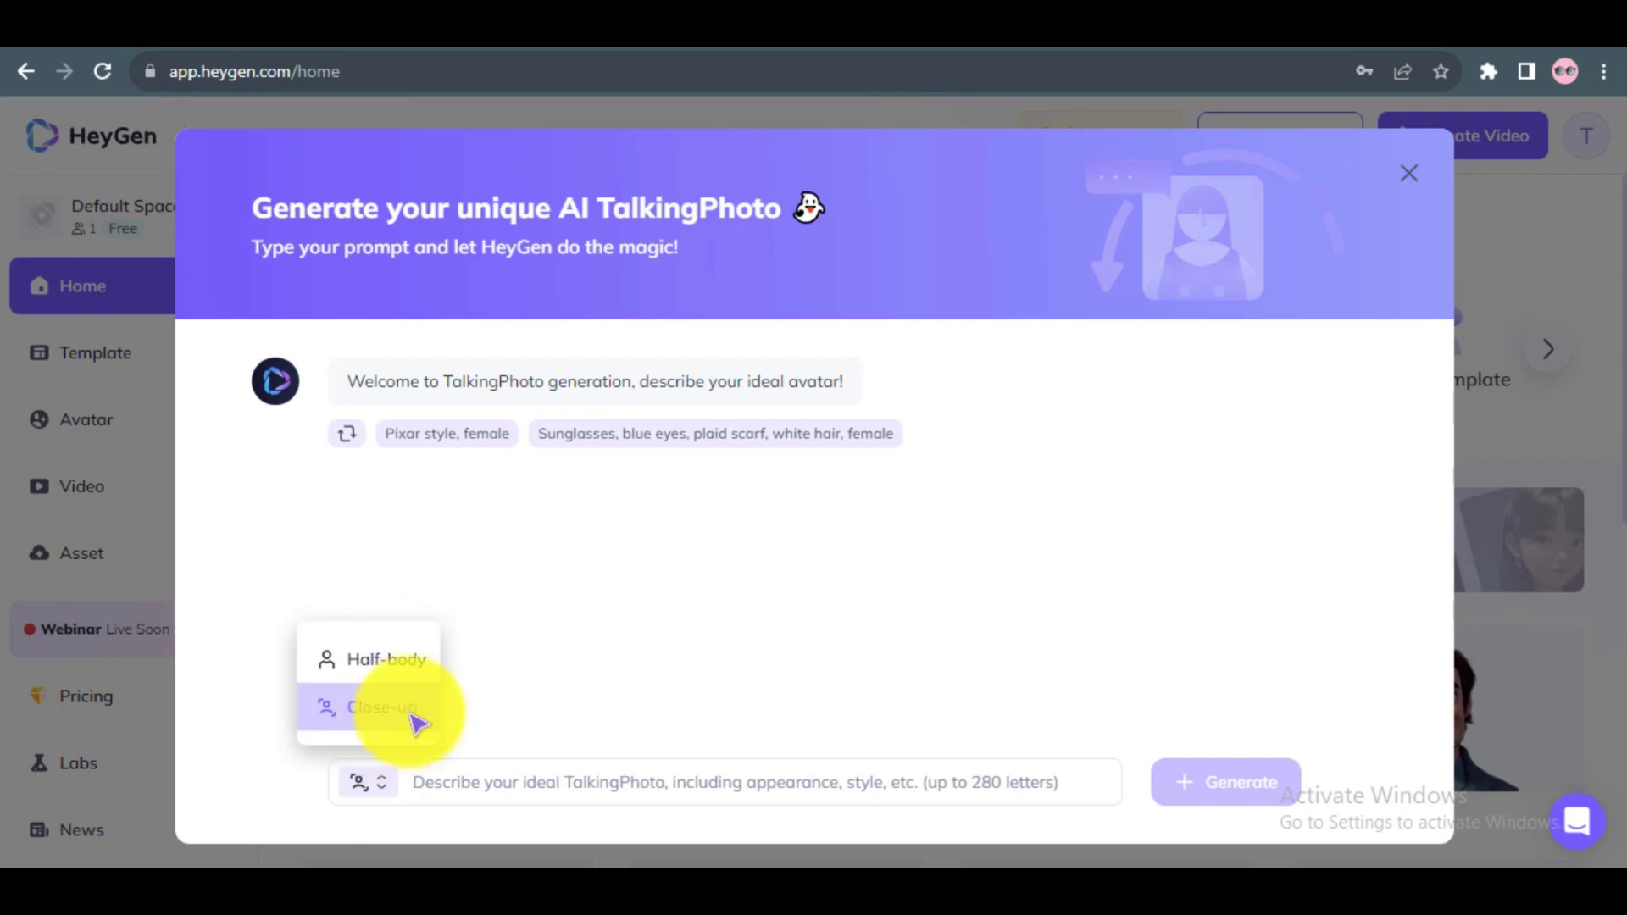
left_click(412, 670)
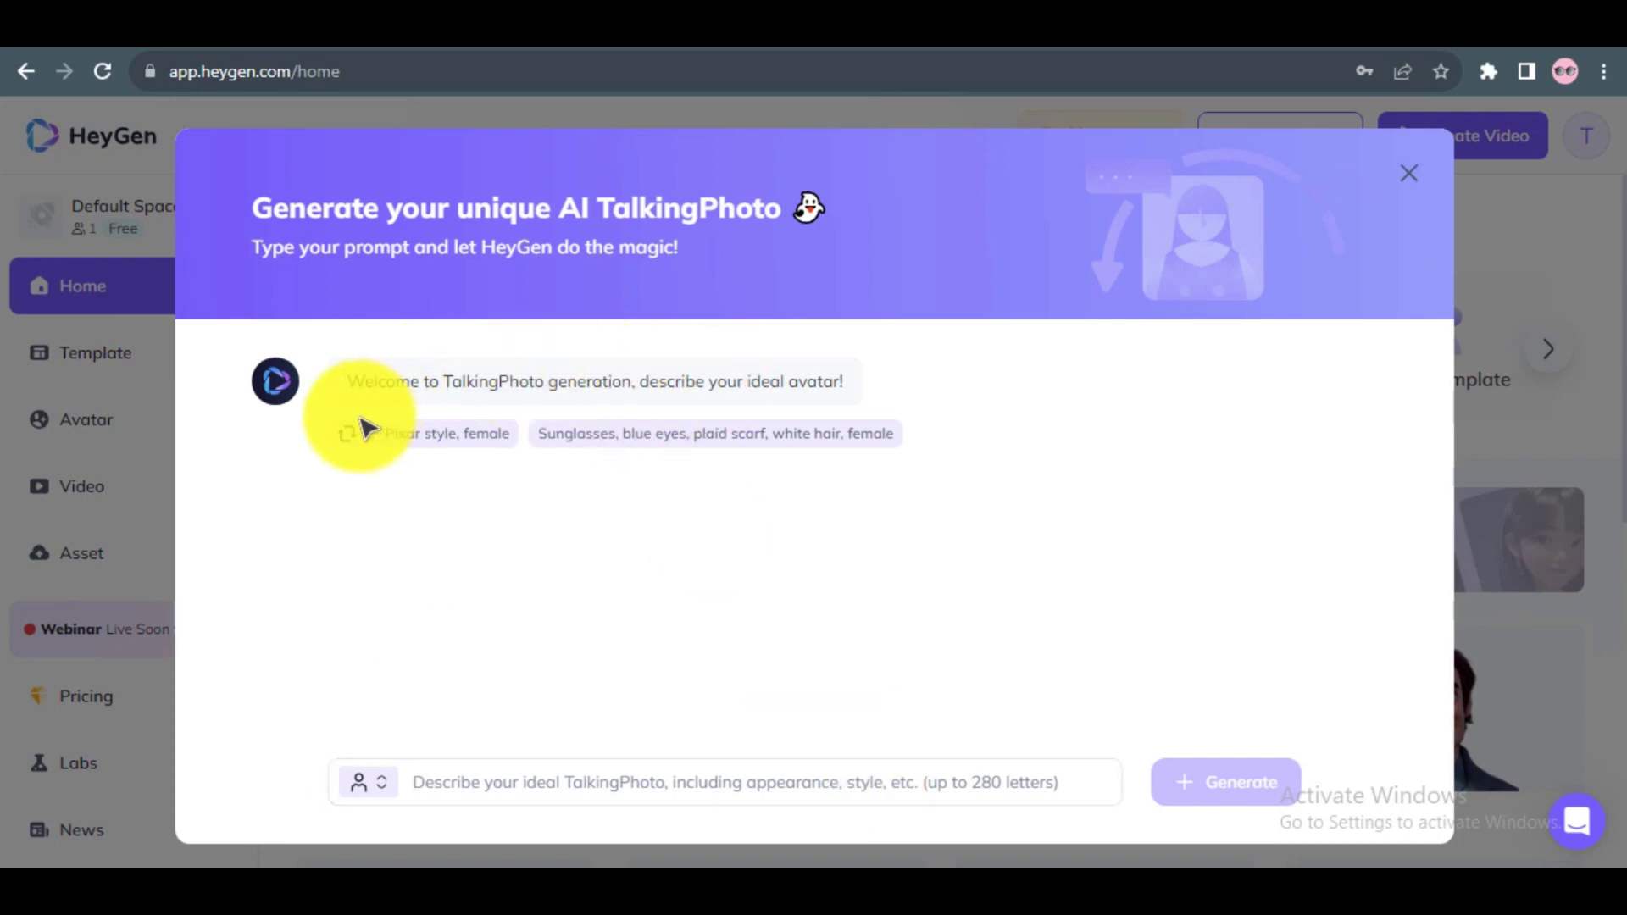
Step: Combine the Cyberpunk and Pixar freckled-girl prompt suggestions and generate four portraits
left_click(349, 435)
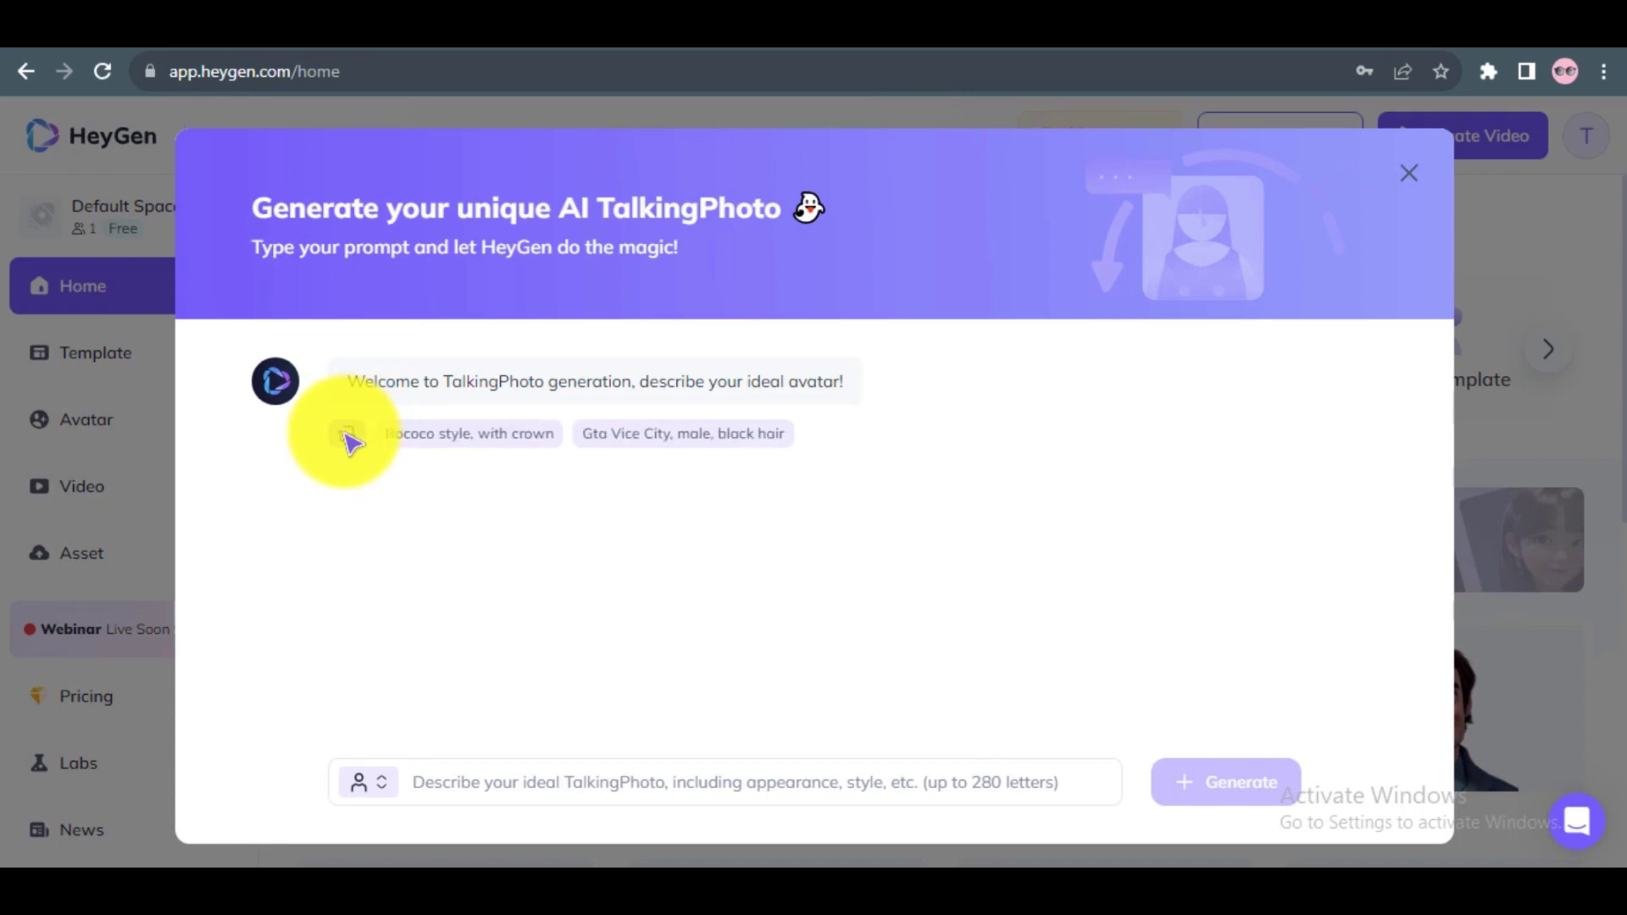
left_click(346, 437)
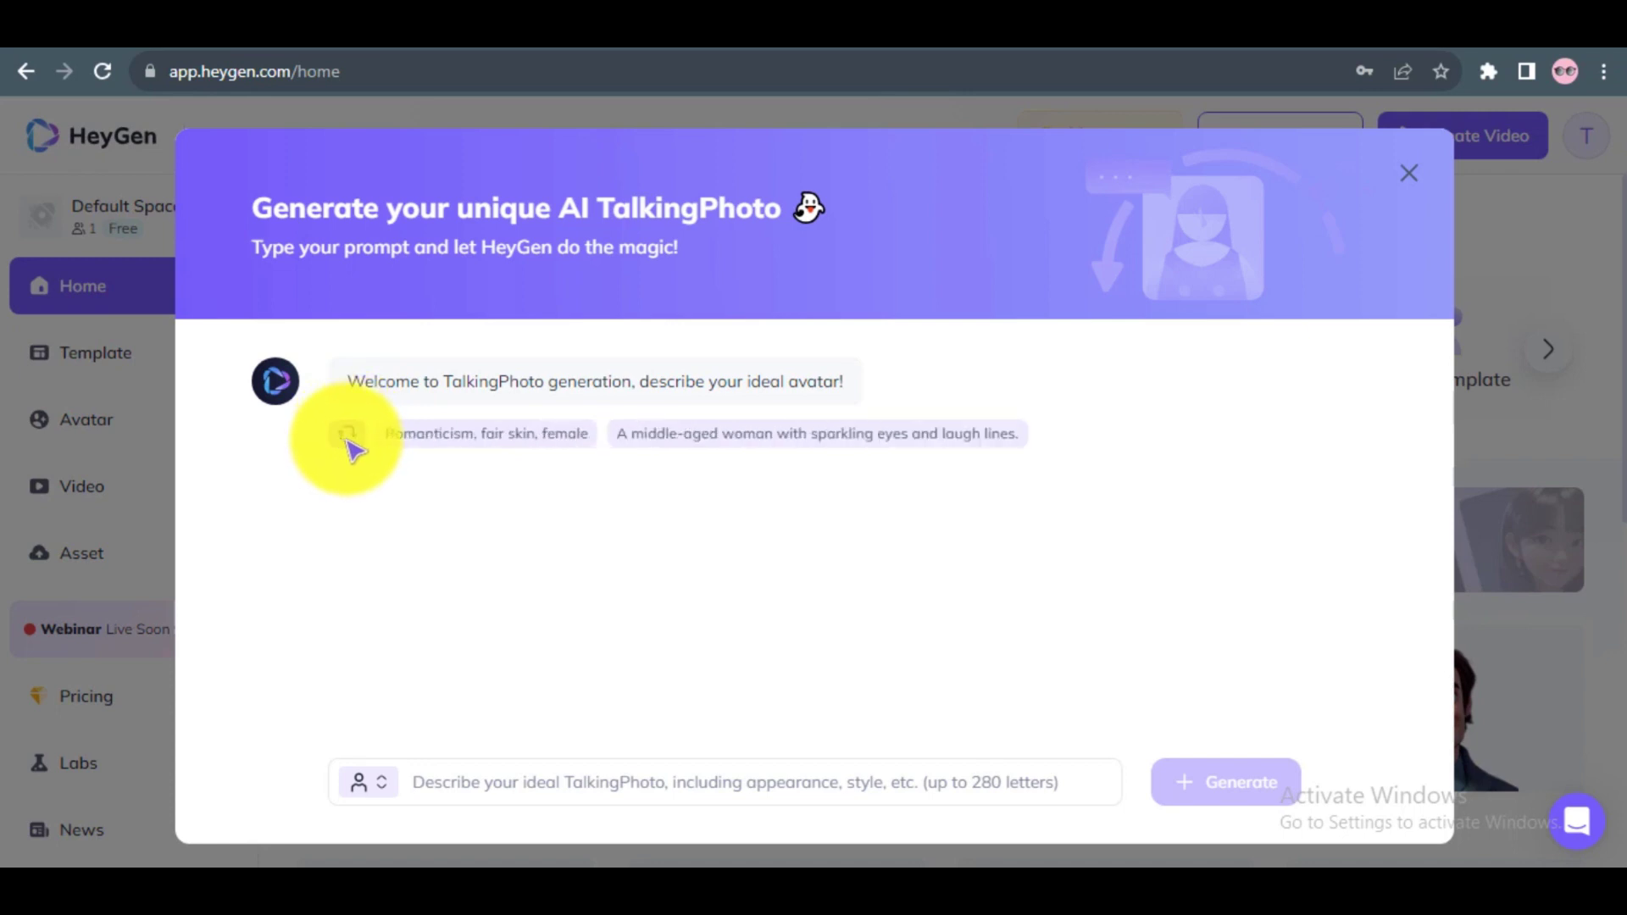
left_click(826, 435)
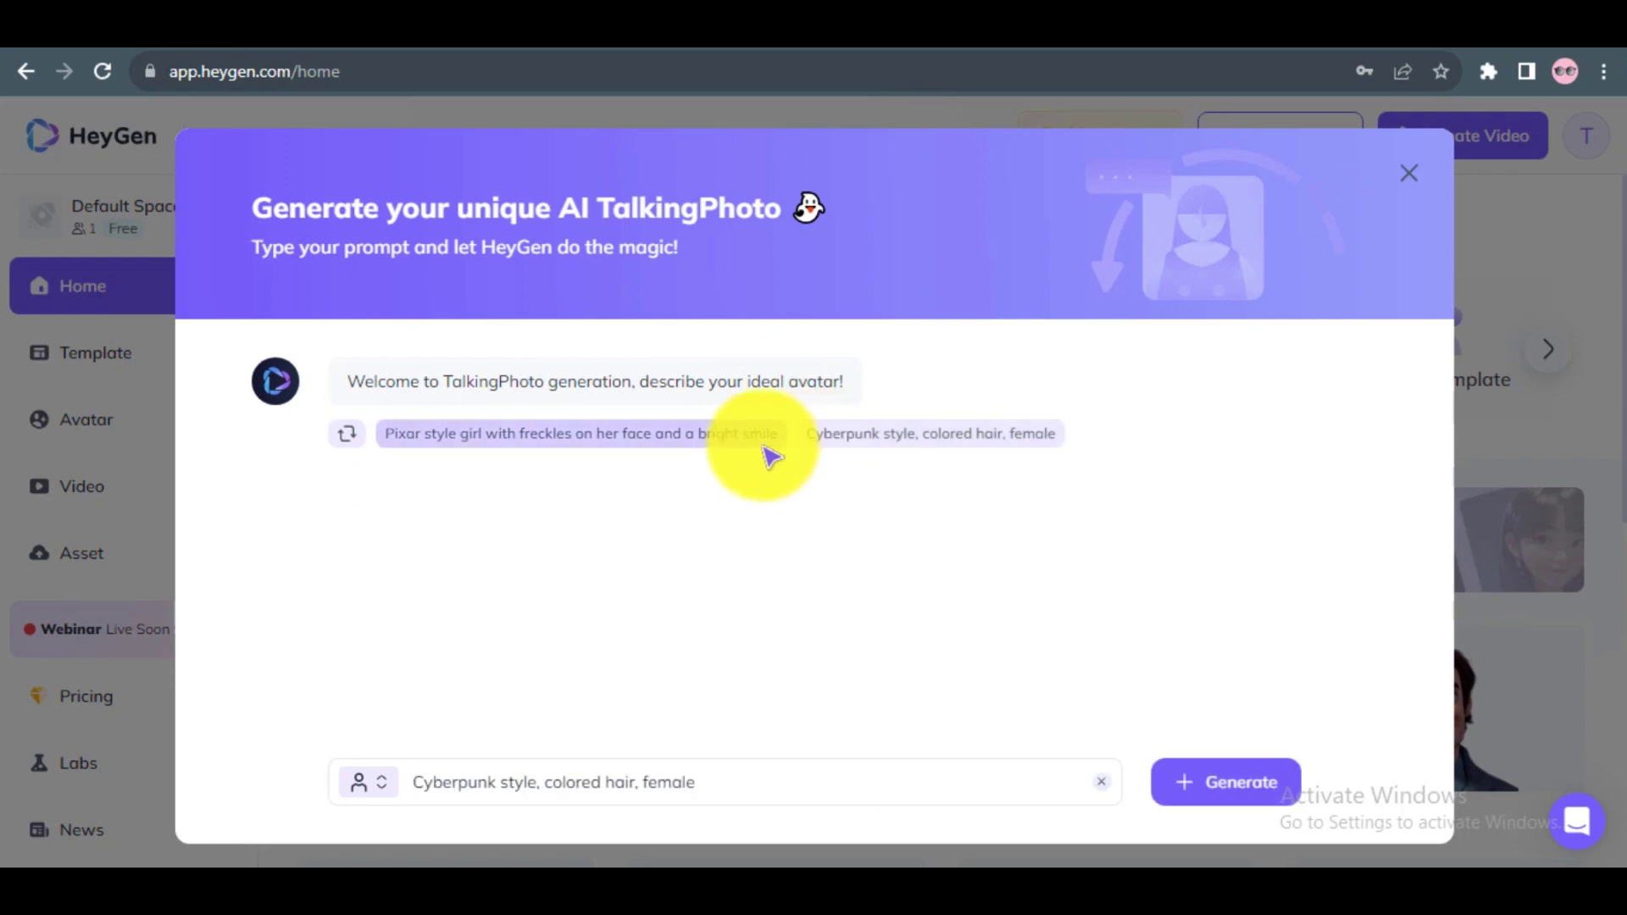
left_click(745, 455)
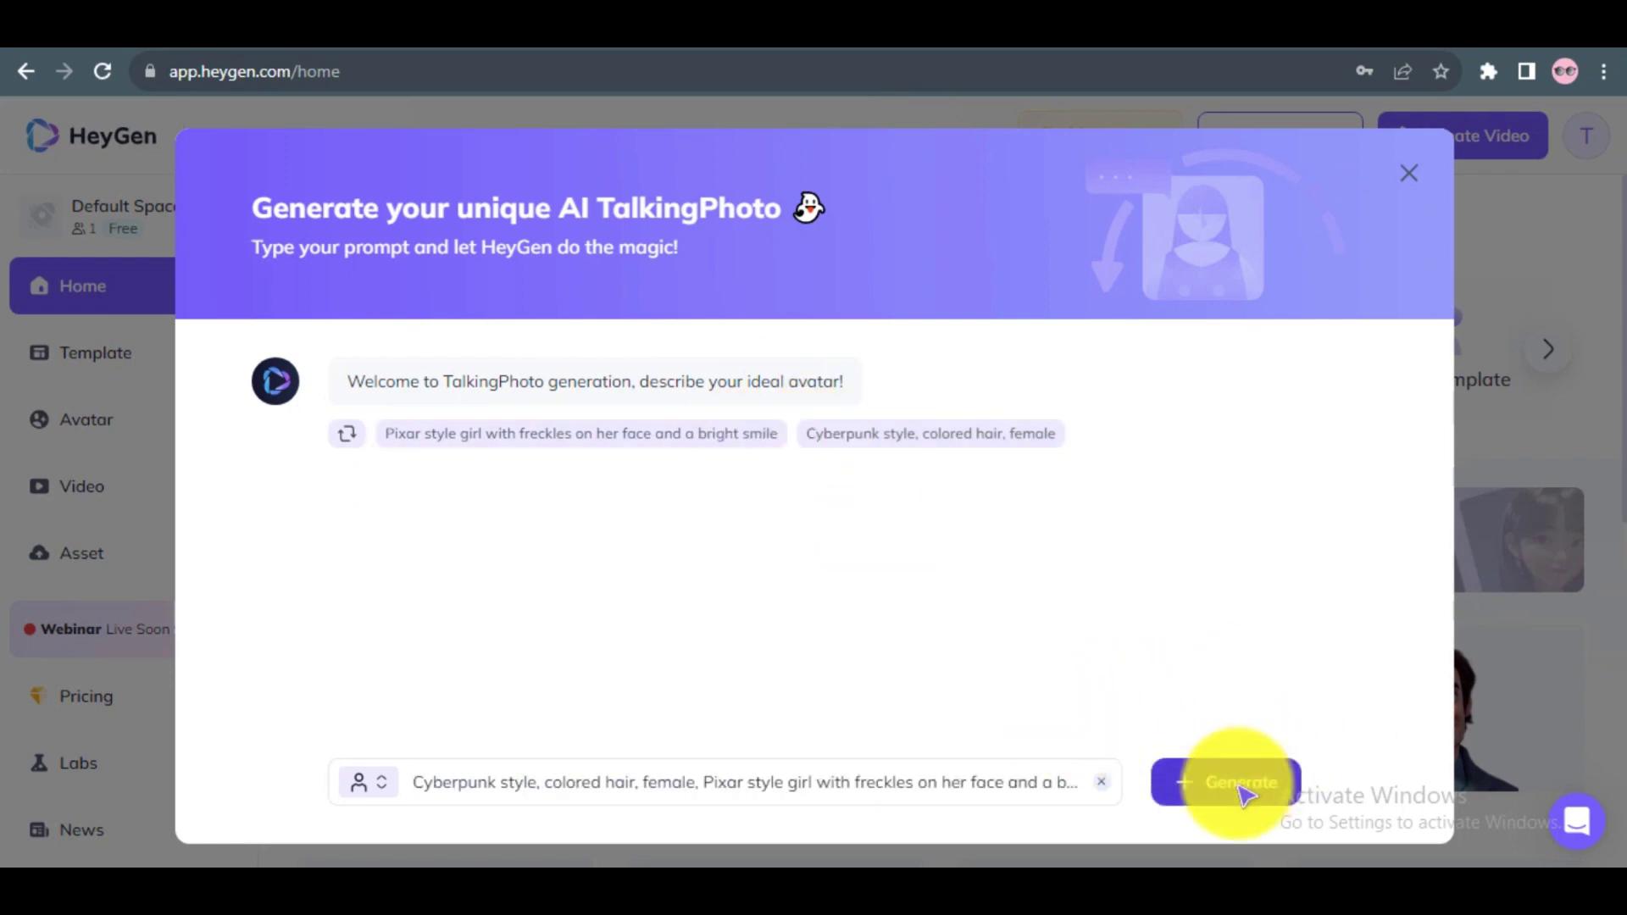
left_click(1228, 796)
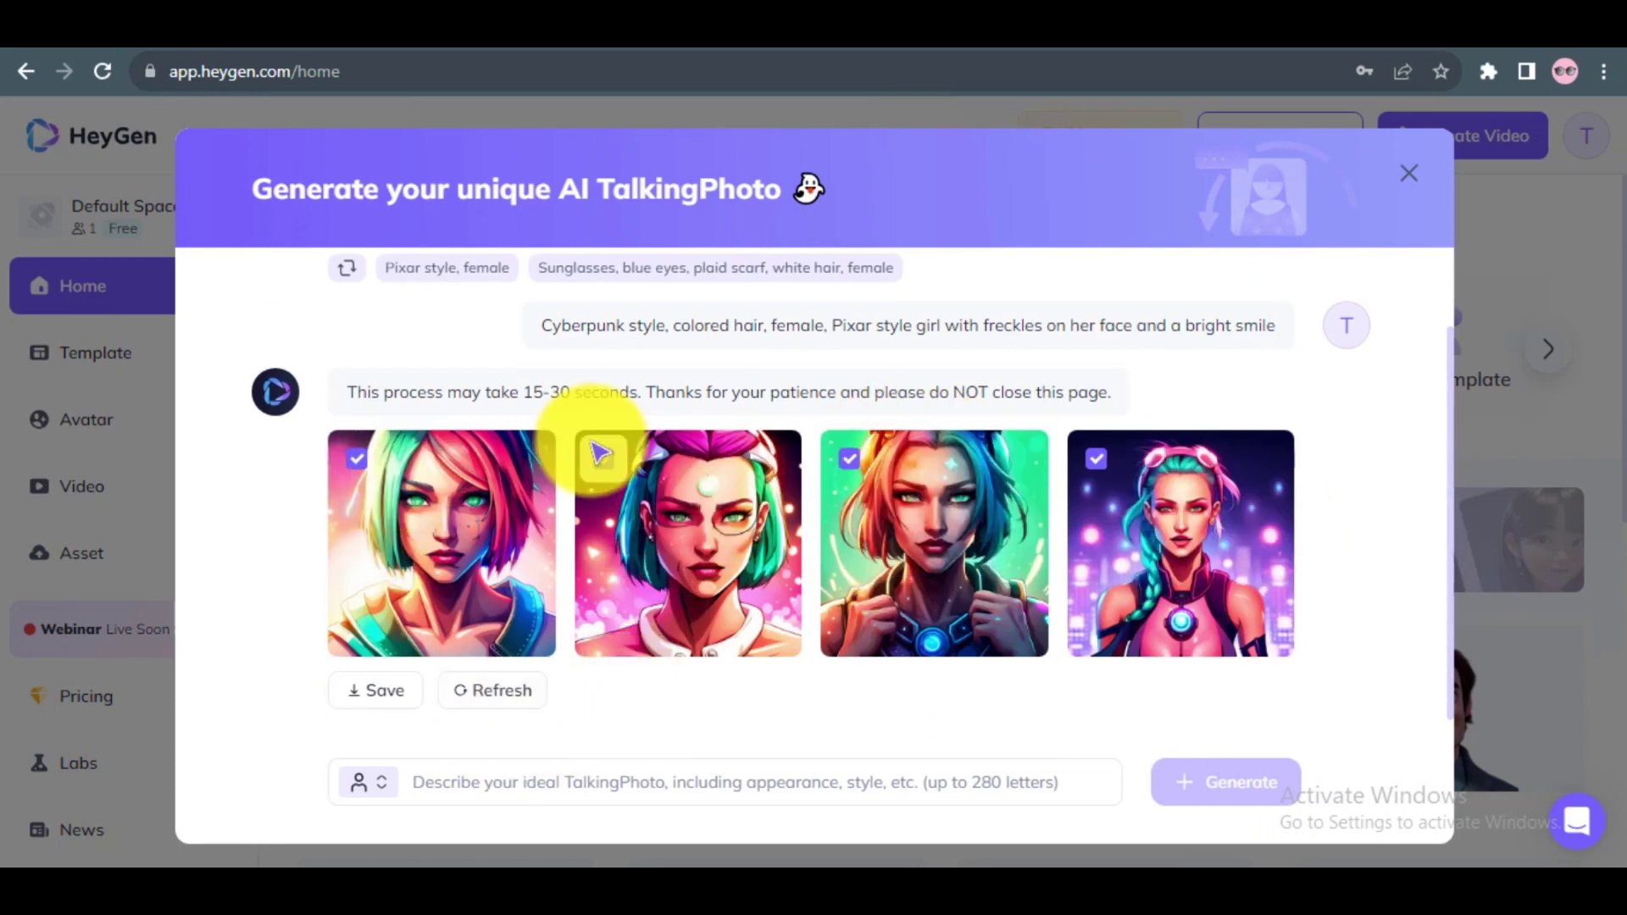
Step: Generate male portraits from the Rococo crown and GTA Vice City suggestions, excluding the 2nd and 4th
scroll(350, 384, "up", 1)
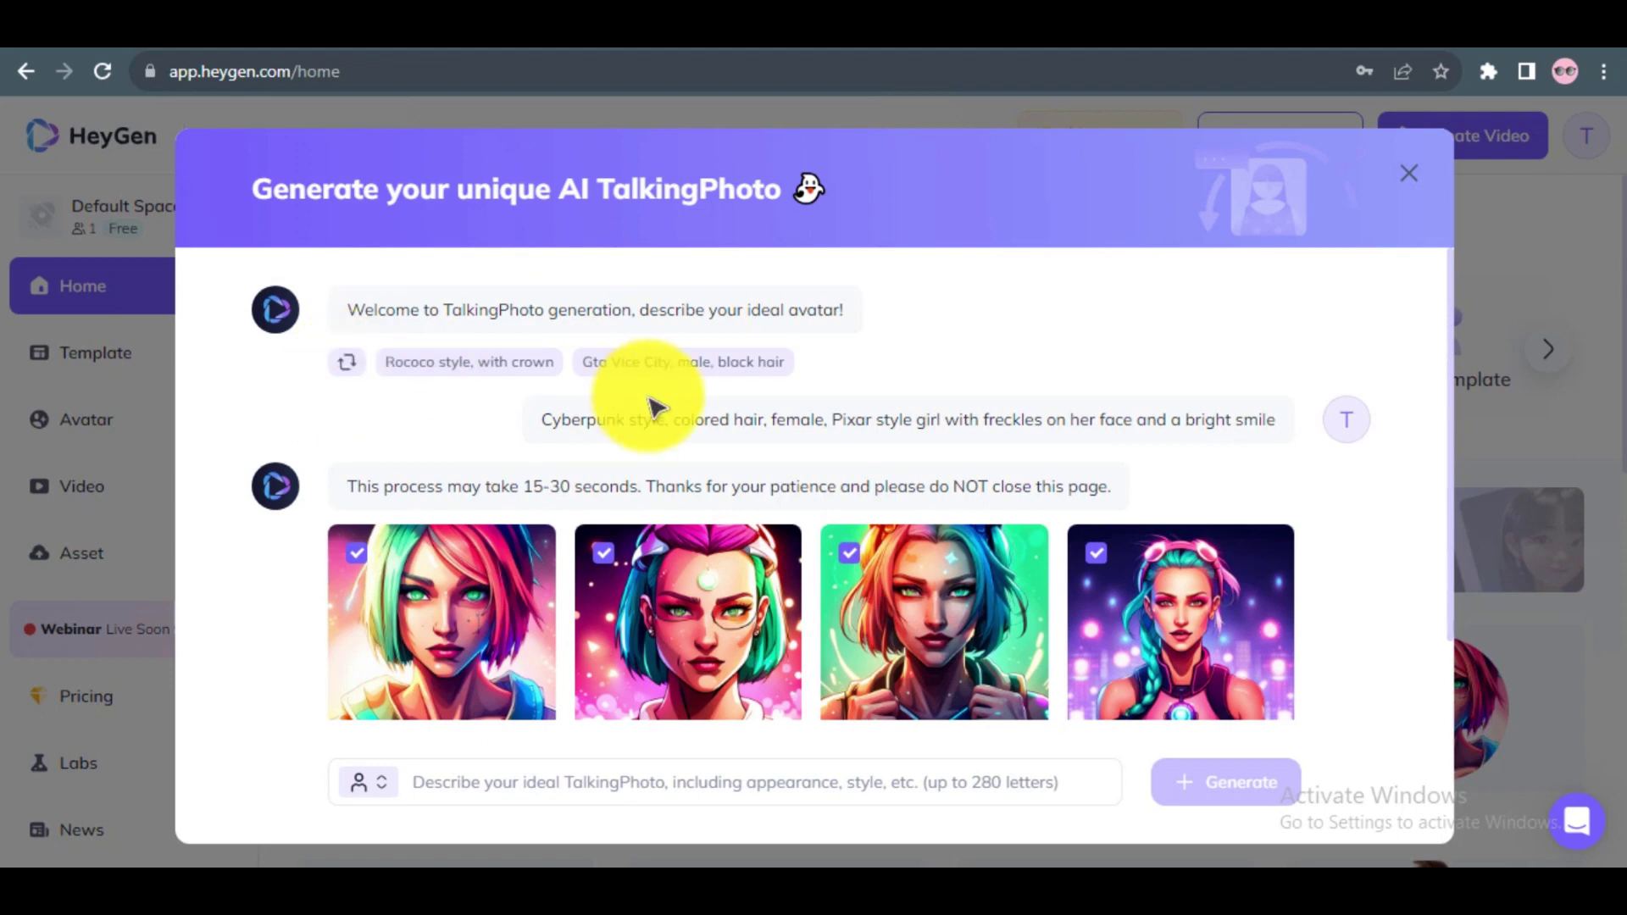
left_click(521, 364)
left_click(610, 364)
left_click(889, 776)
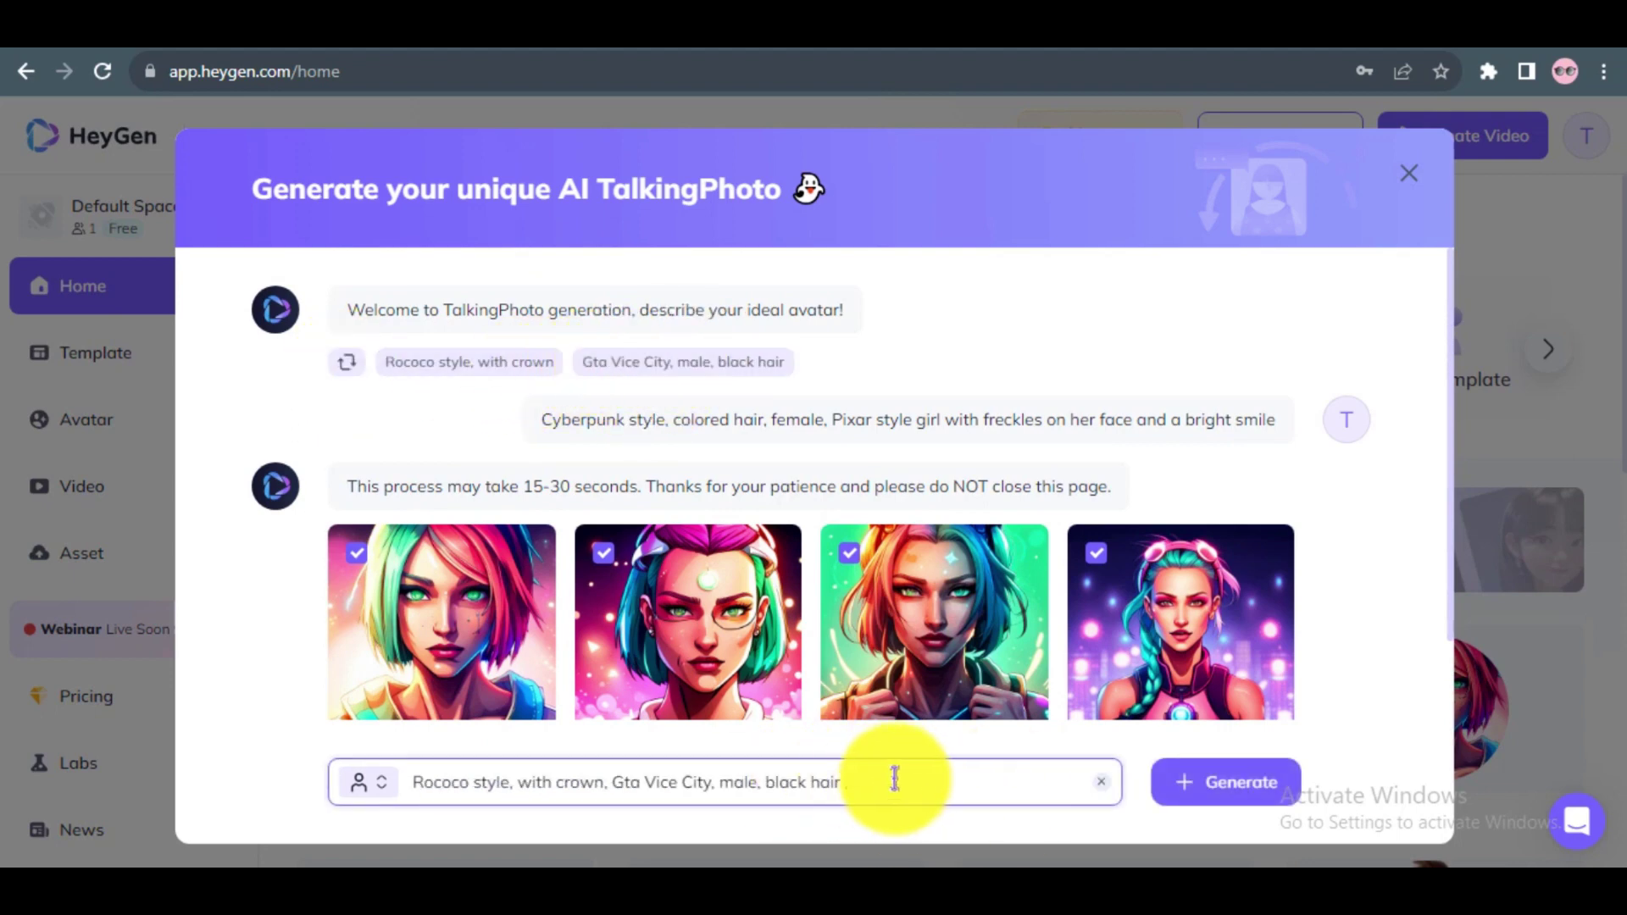
left_click(1228, 796)
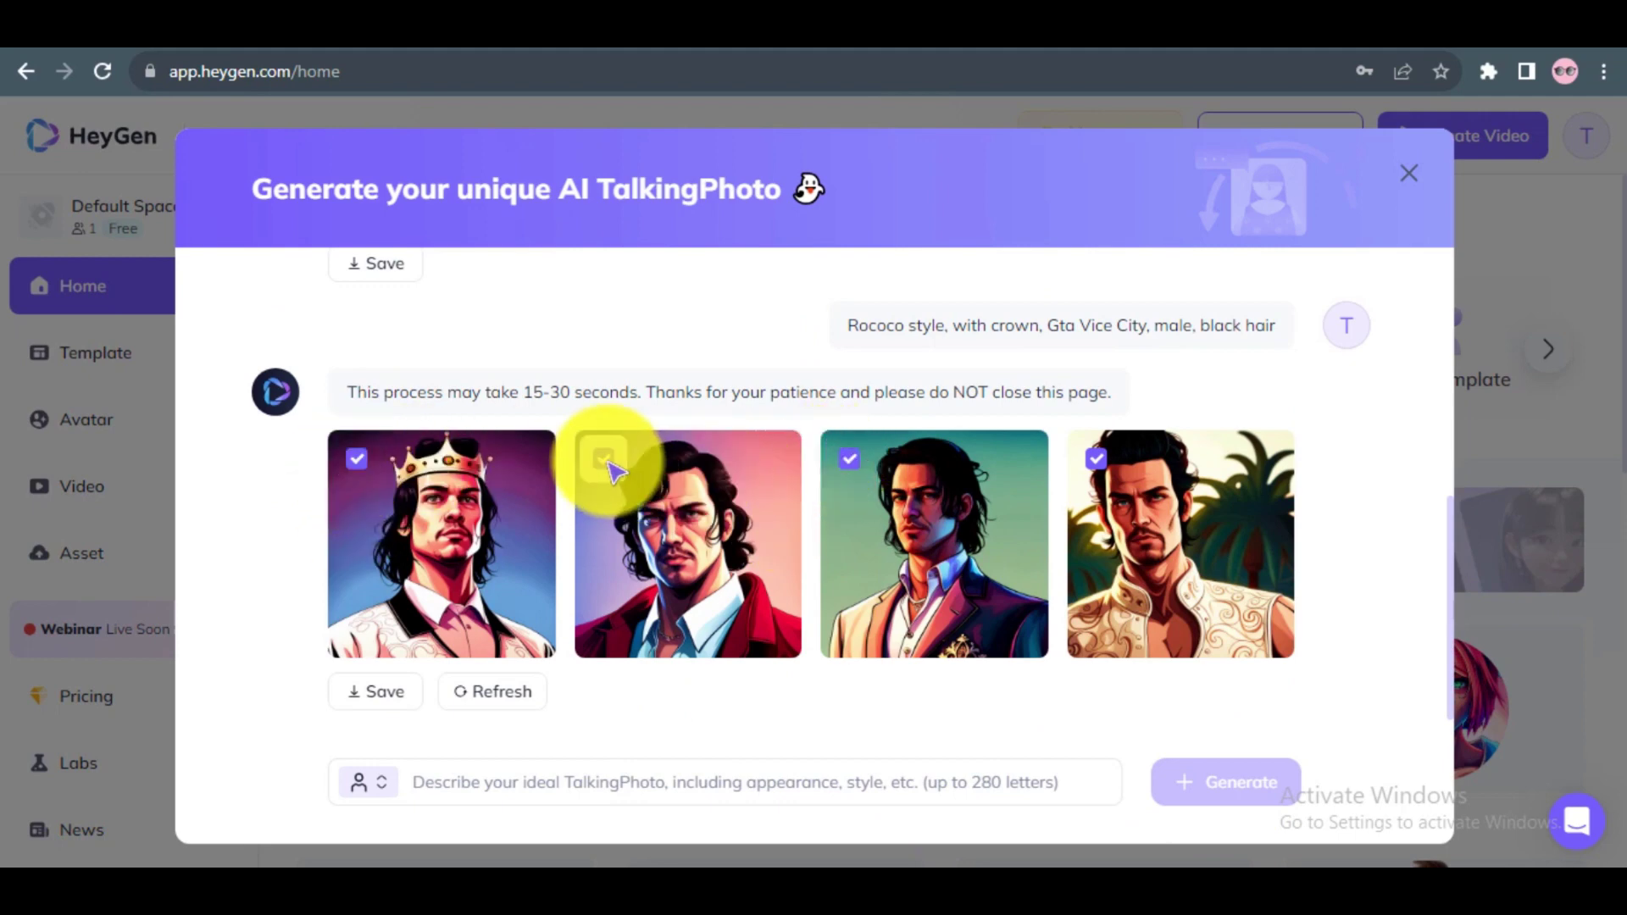
left_click(603, 458)
left_click(1098, 458)
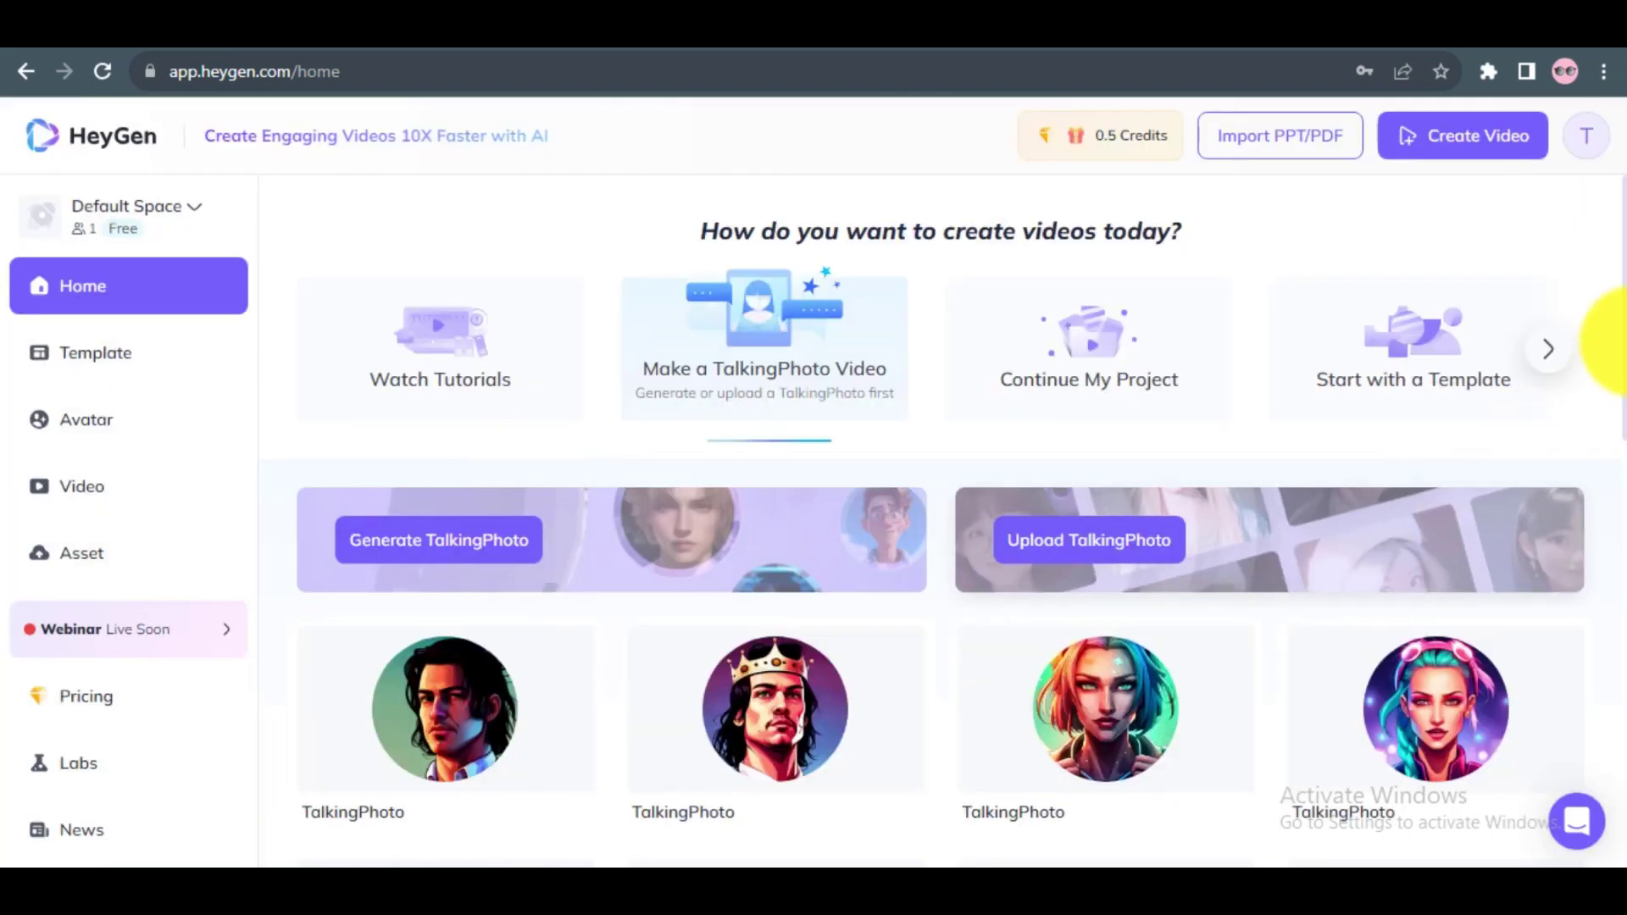
Step: Start a portrait-format video with the cyberpunk TalkingPhoto and add a dark 'cyberpunk' city image
scroll(1598, 425, "down", 4)
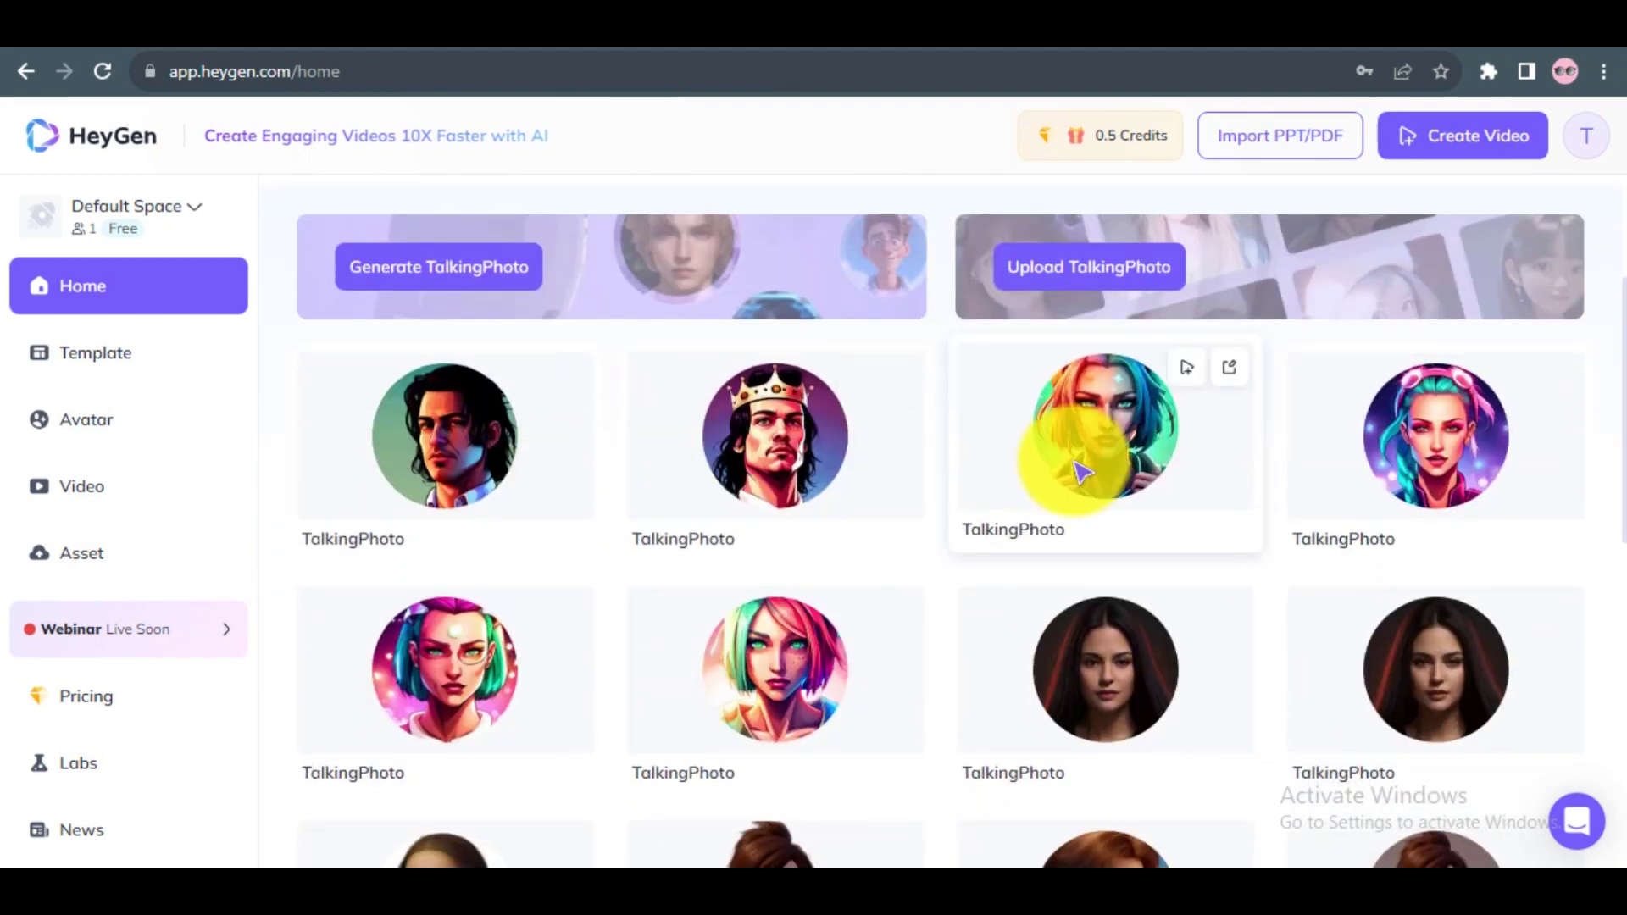
scroll(1237, 534, "up", 2)
left_click(1557, 517)
left_click(1498, 627)
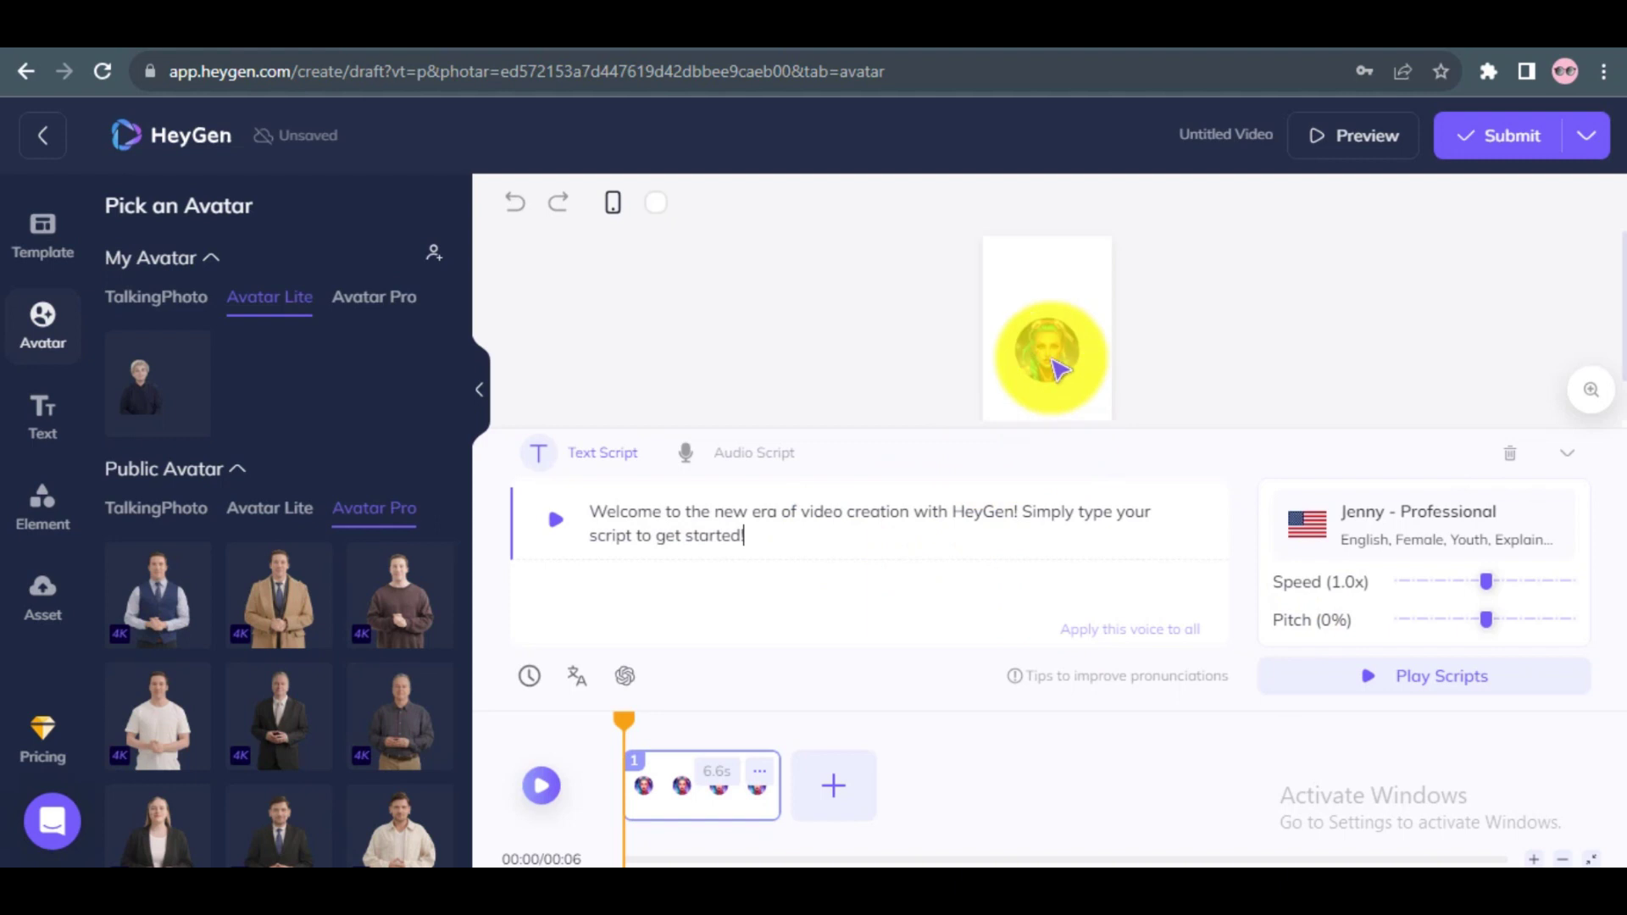
left_click(72, 500)
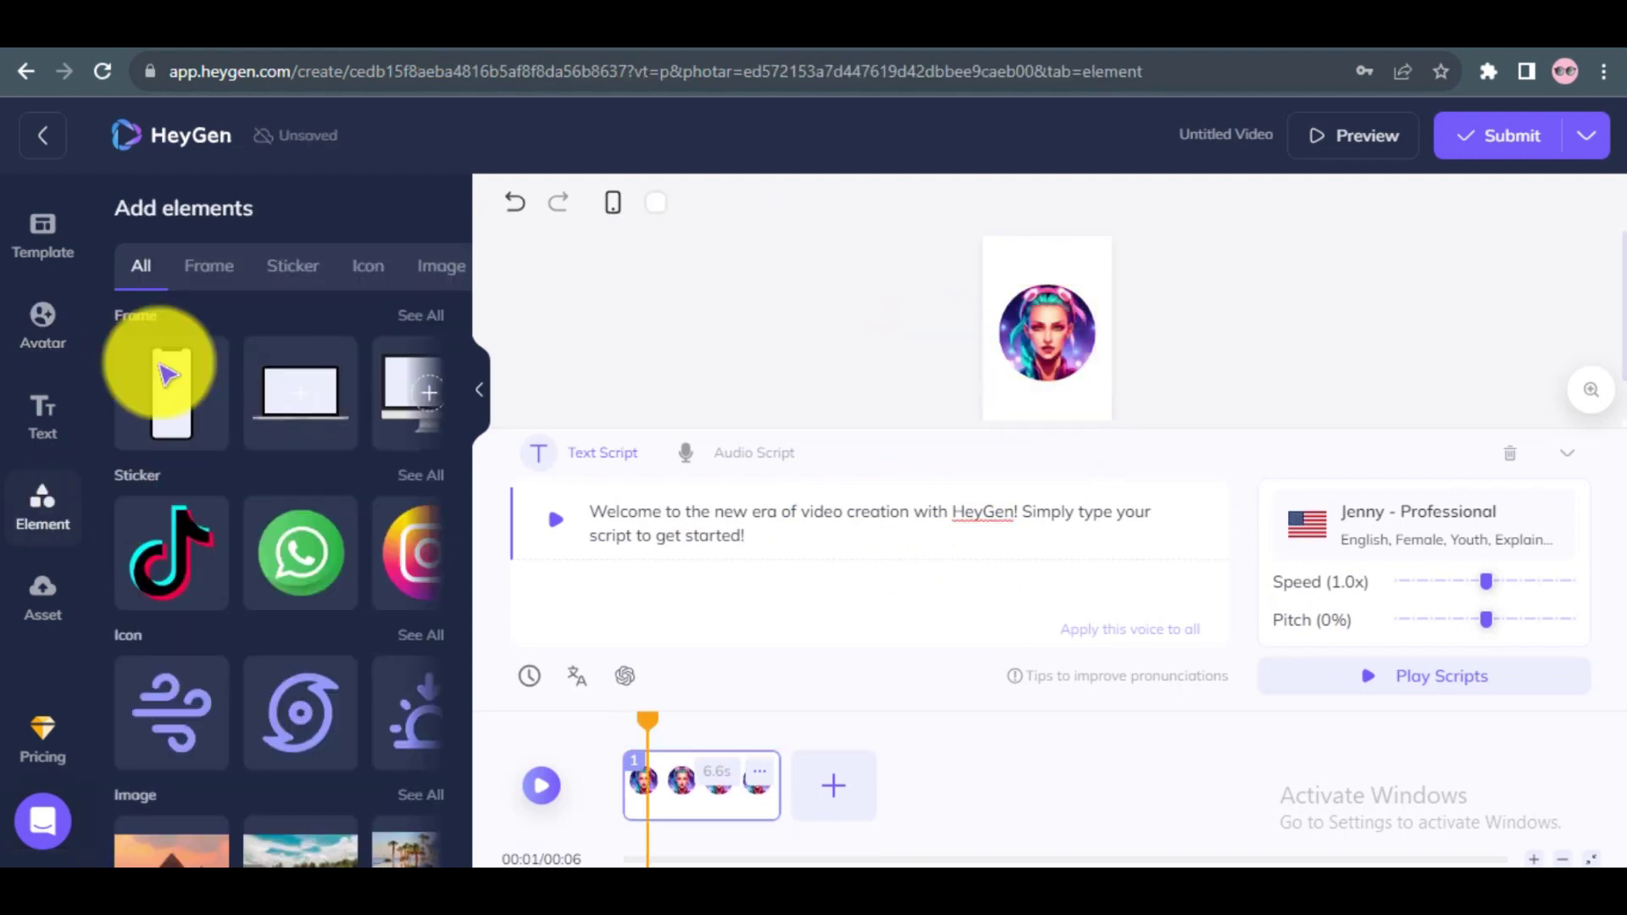
left_click(432, 267)
type("cyberpunk")
key("Return")
left_click(350, 731)
Step: Set the city image as the video background and submit the video for rendering
left_click(1068, 389)
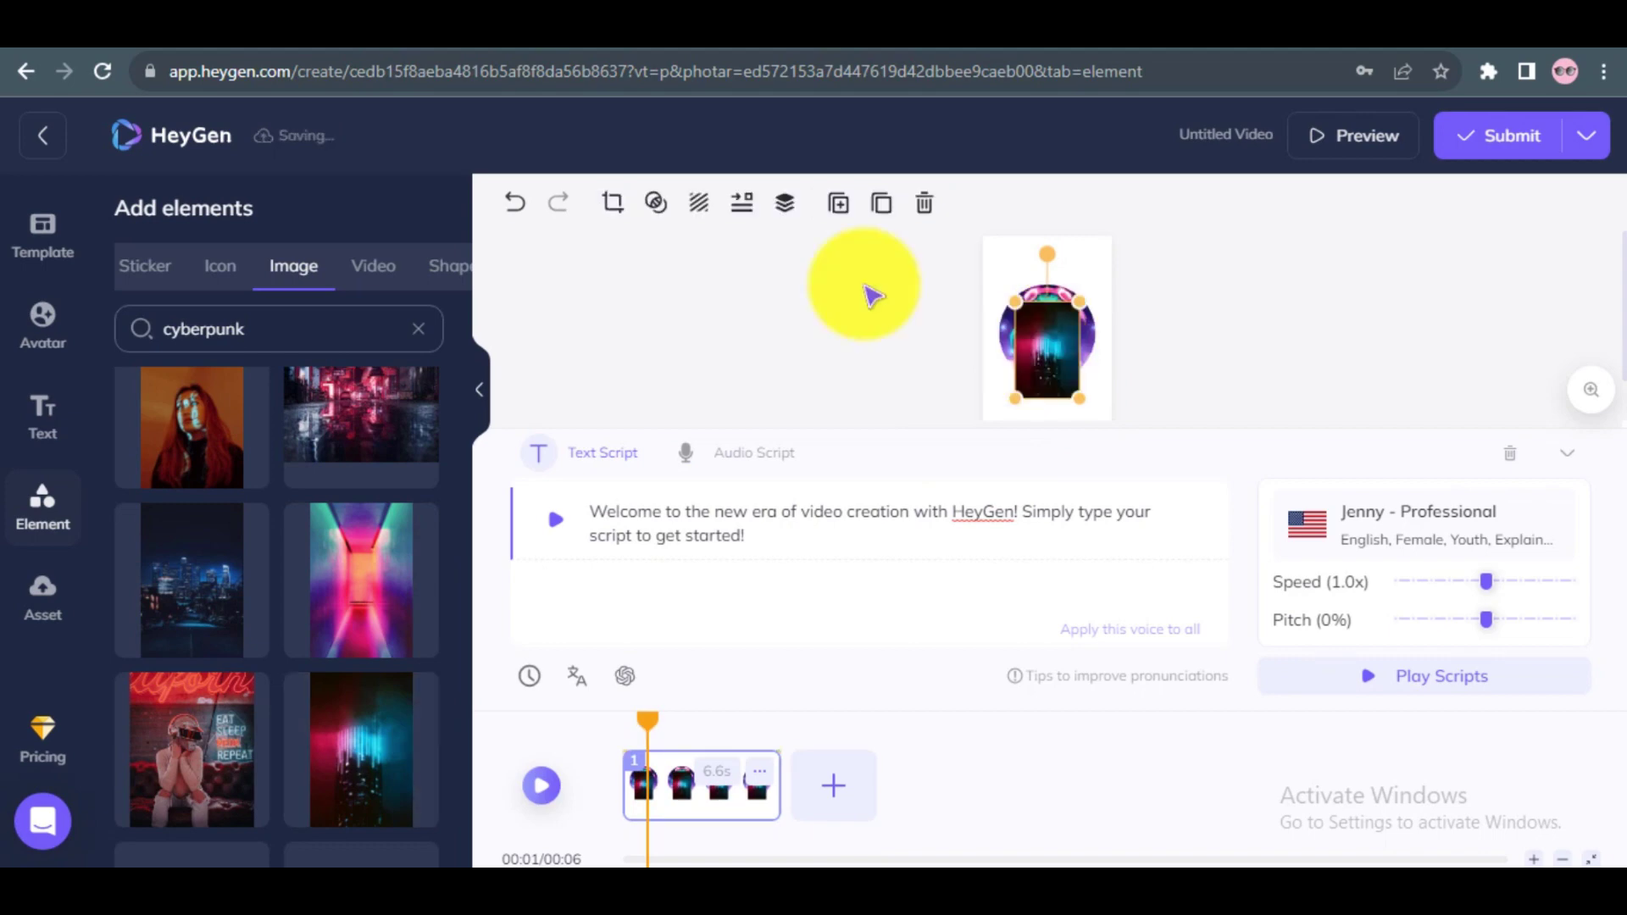
right_click(1043, 361)
left_click(1157, 463)
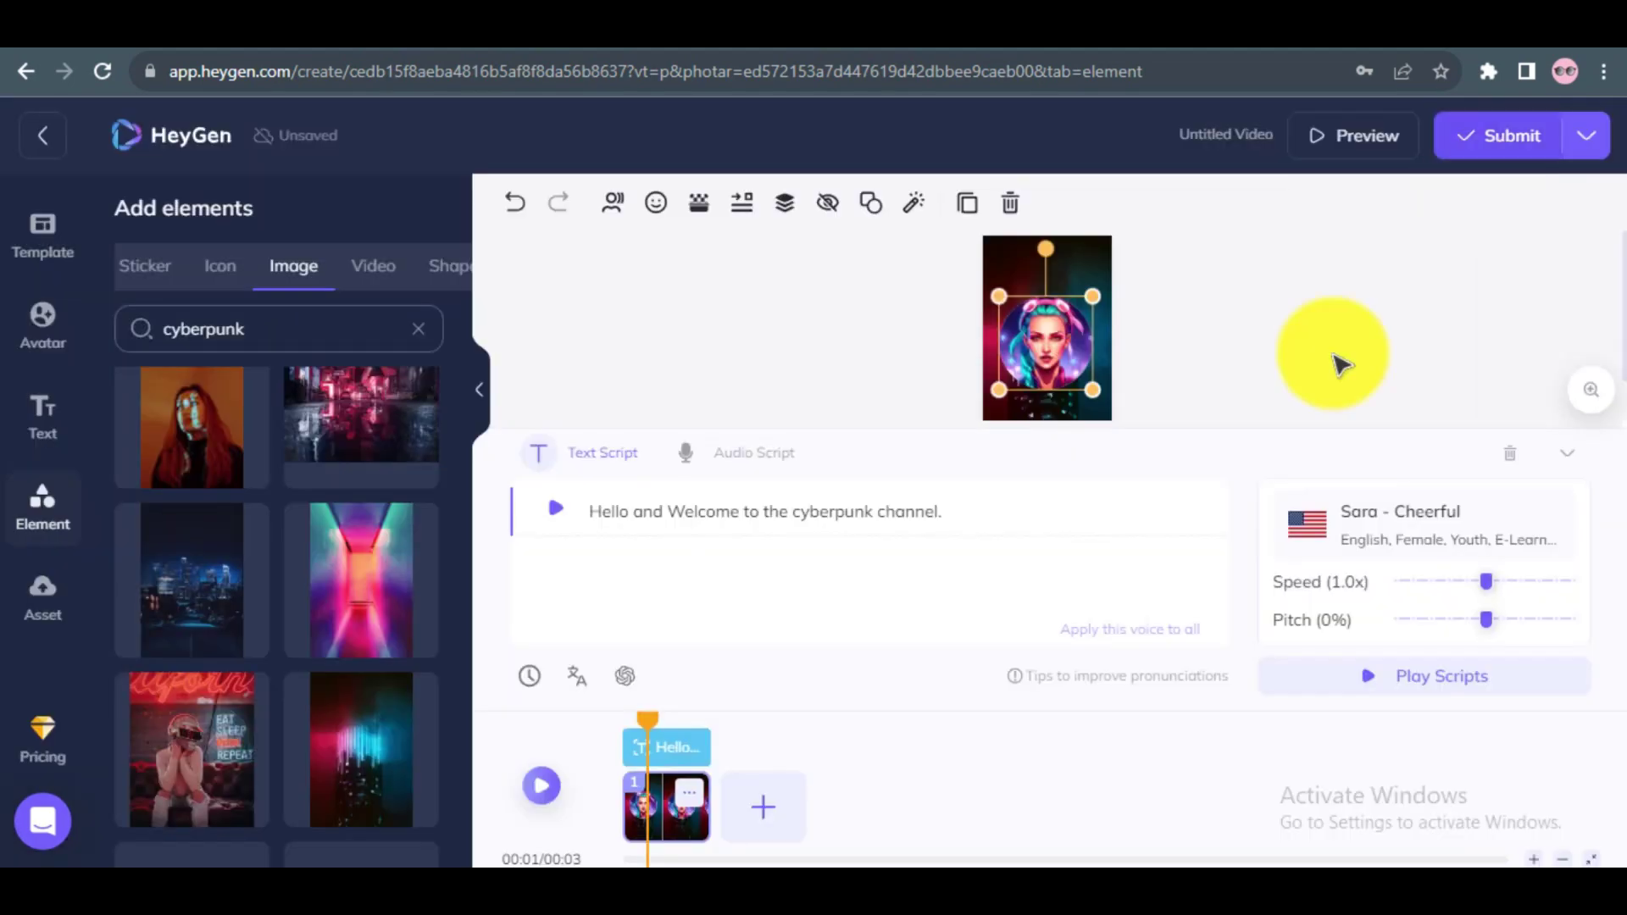
left_click(1500, 136)
left_click(919, 574)
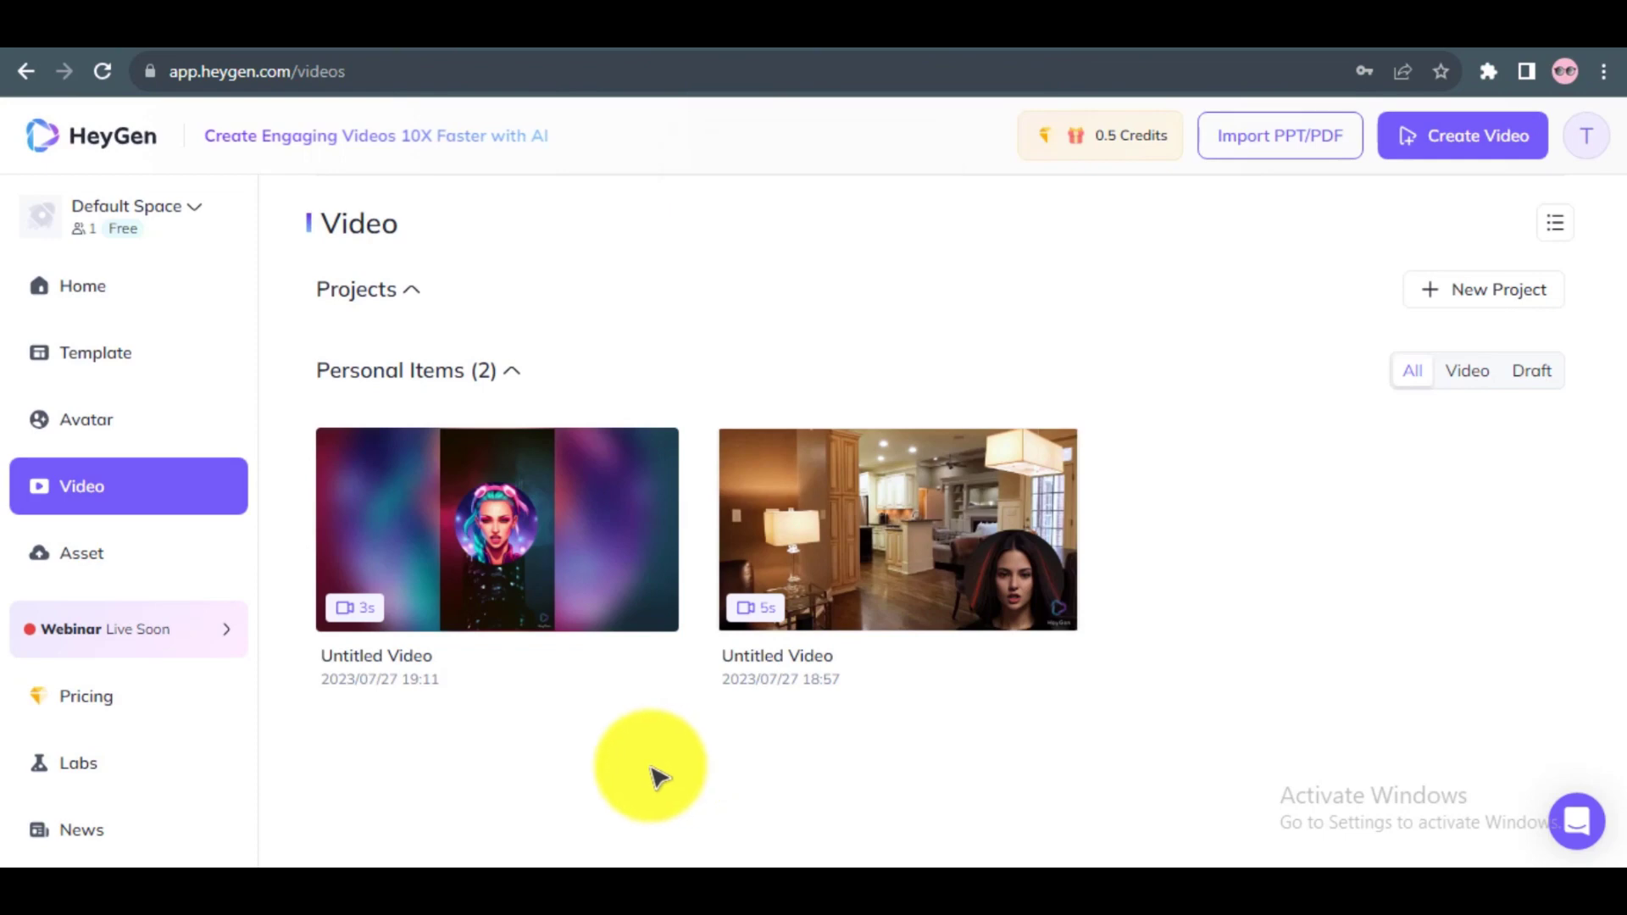
Step: Wait for the 3-second cyberpunk video to finish rendering and return to the Home dashboard
mouse_move(483, 545)
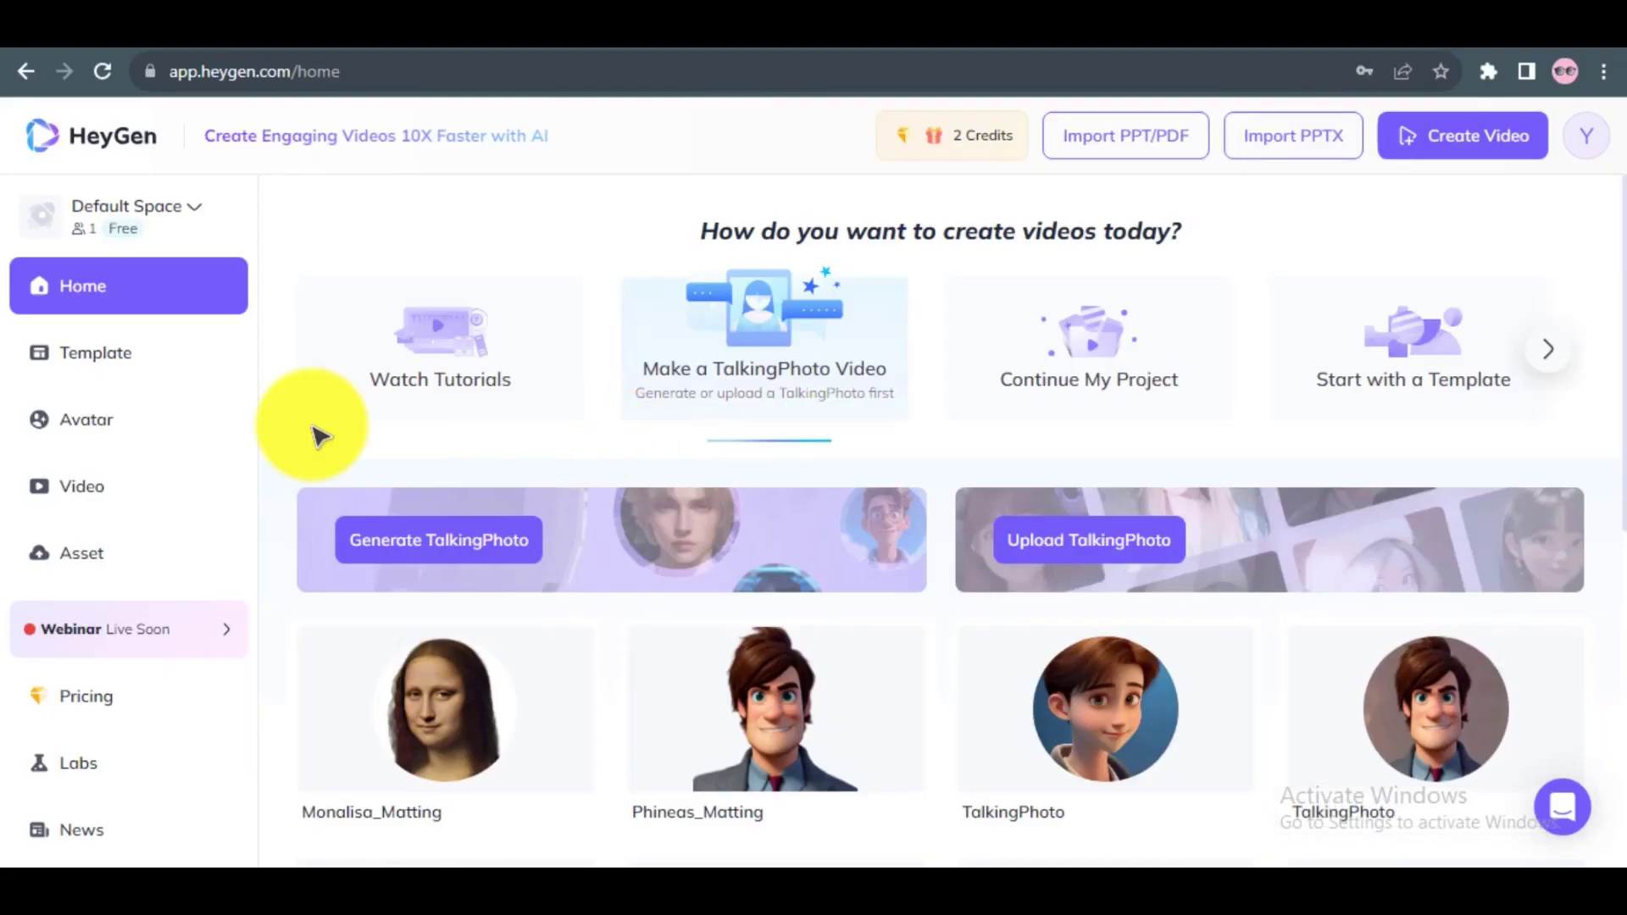
Step: Open the Vera in Jacket avatar from the Avatar Library in the editor
left_click(167, 432)
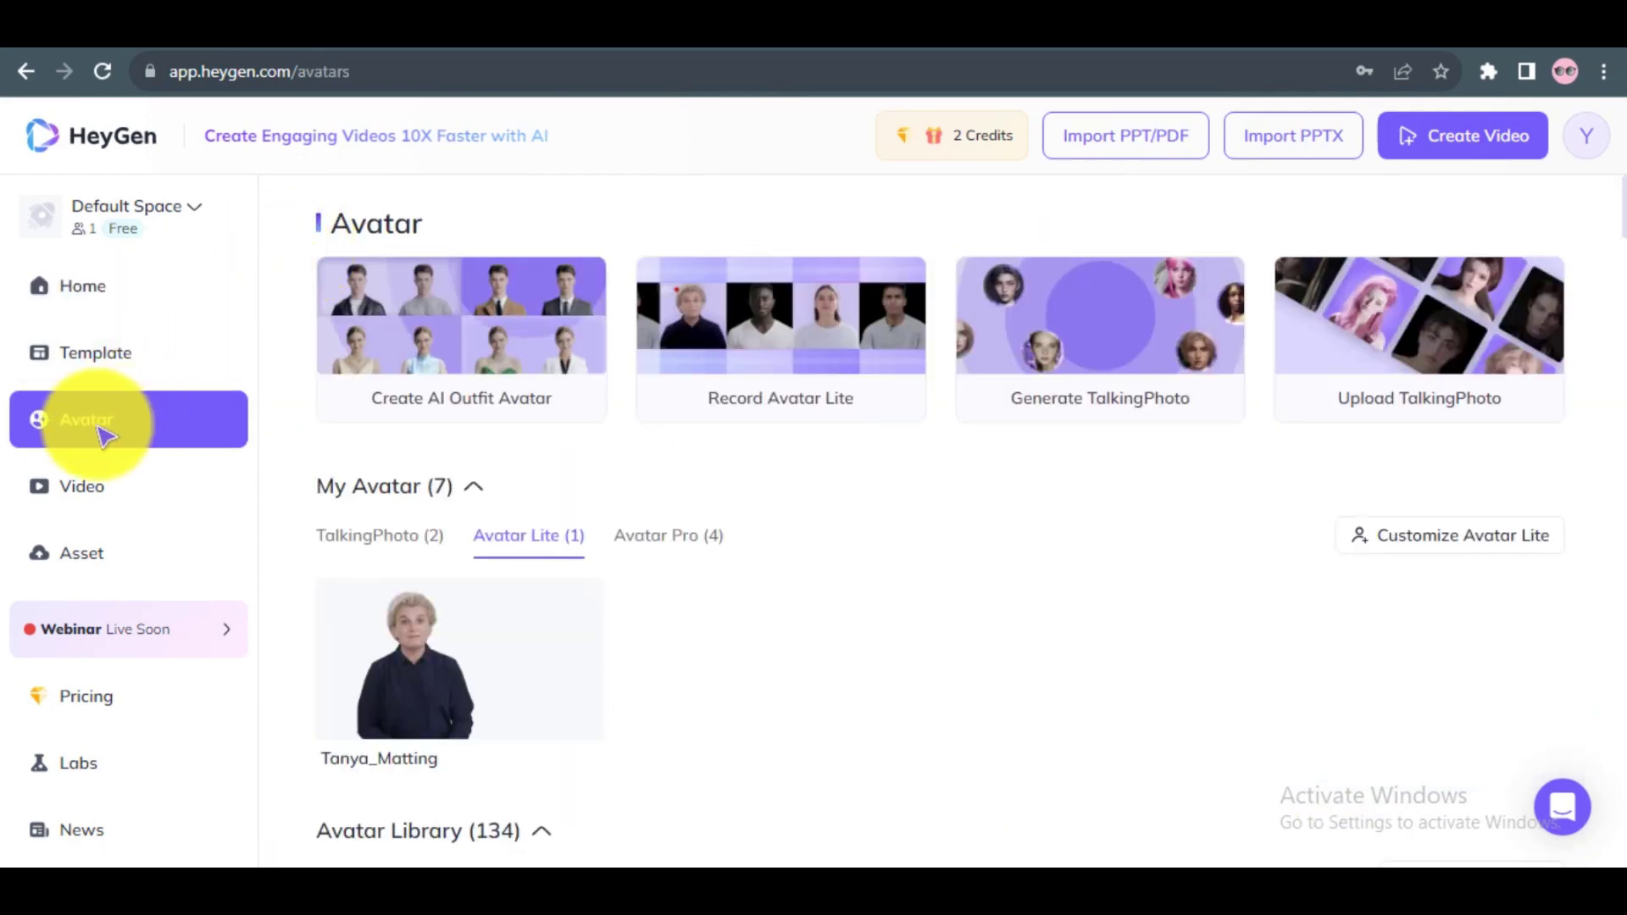
scroll(1602, 297, "down", 6)
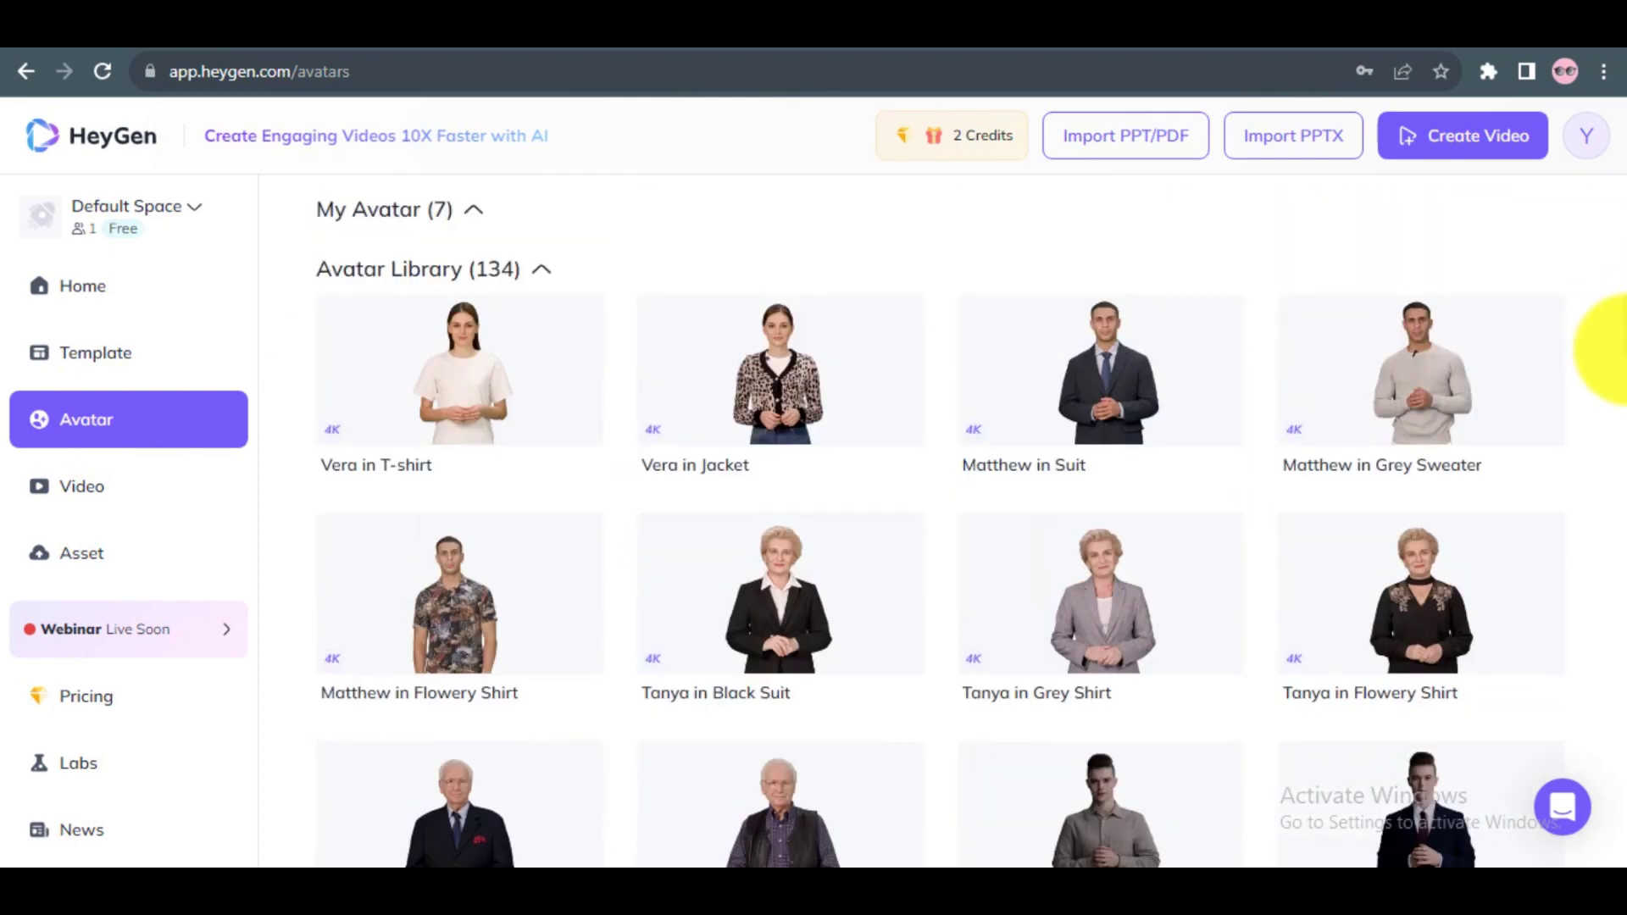
left_click(866, 347)
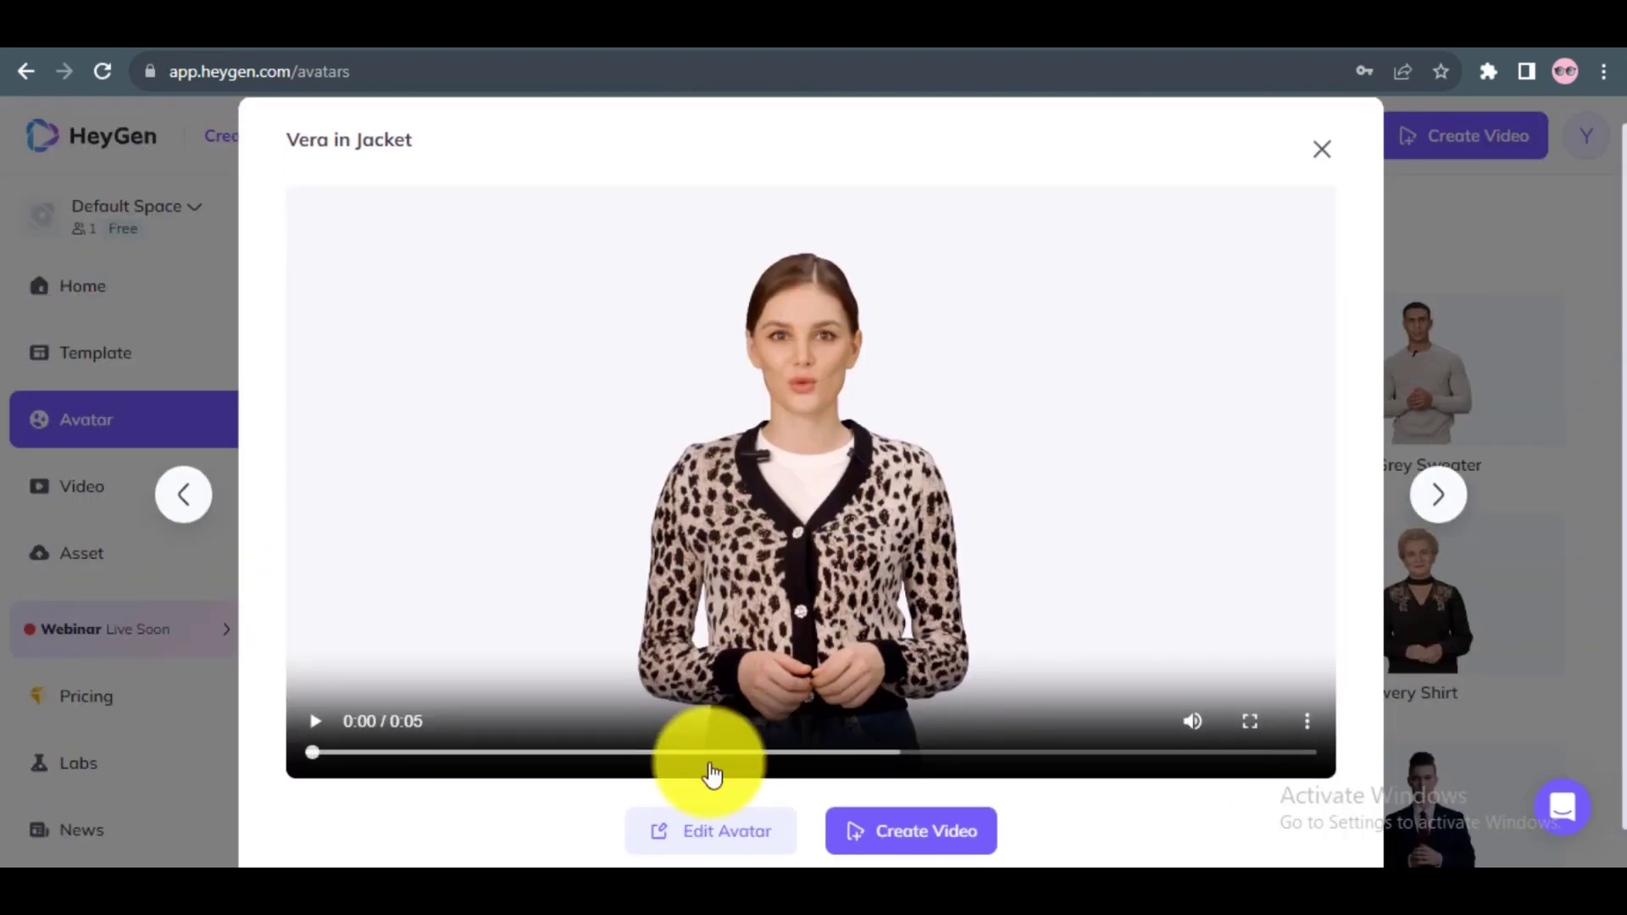
left_click(722, 834)
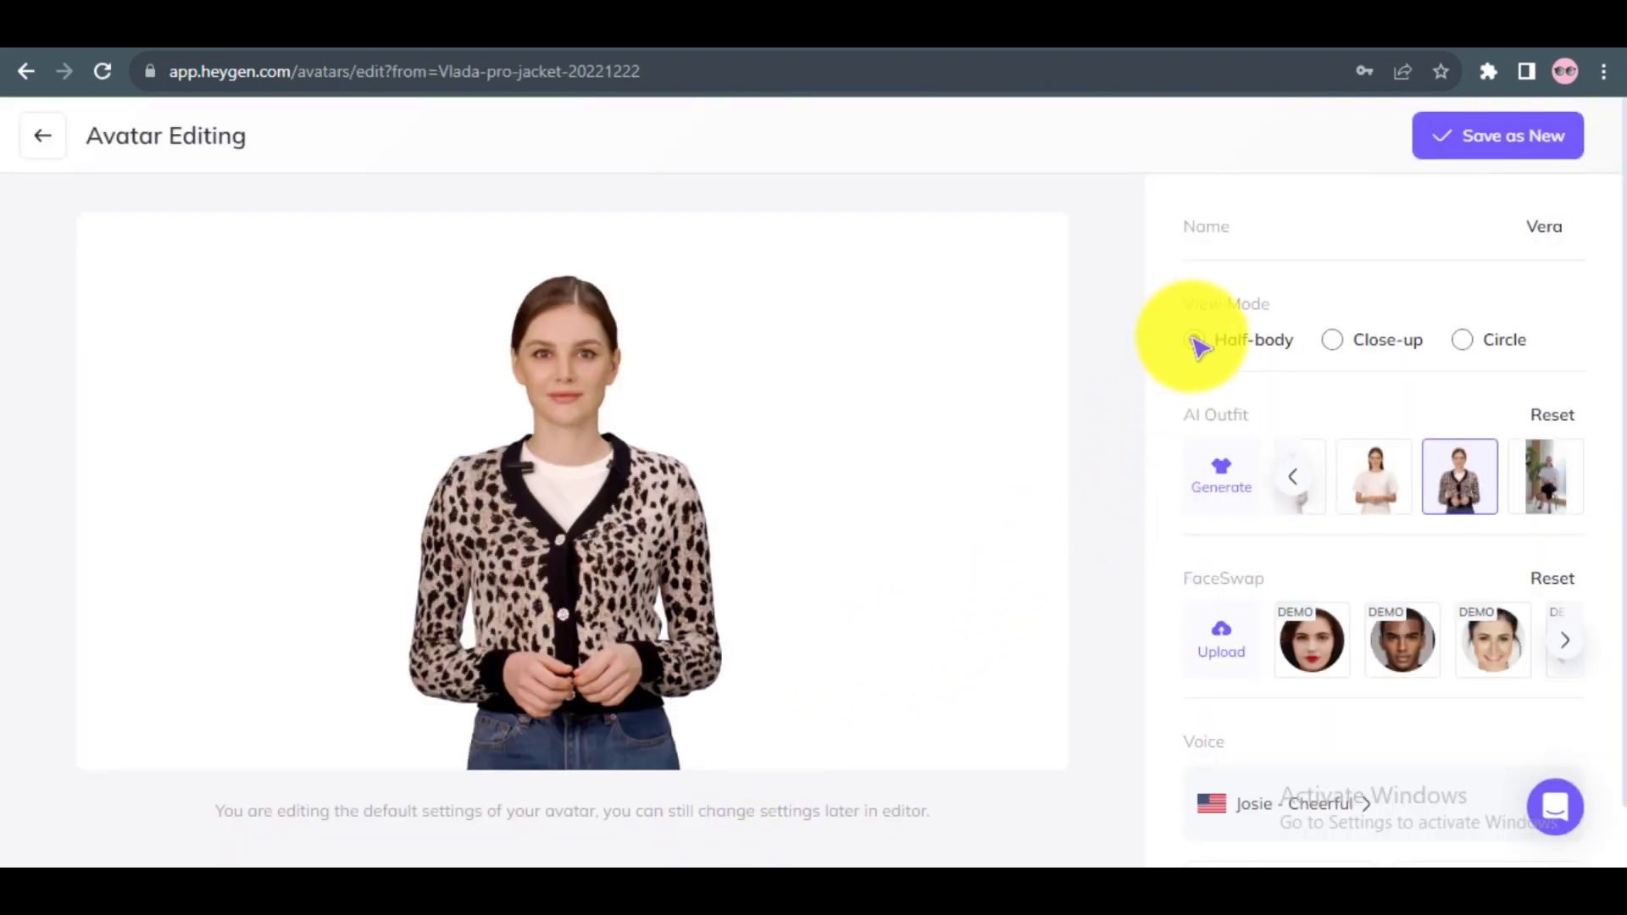
Step: Upload the face 3 image and apply it to Vera as the FaceSwap face
left_click(1344, 343)
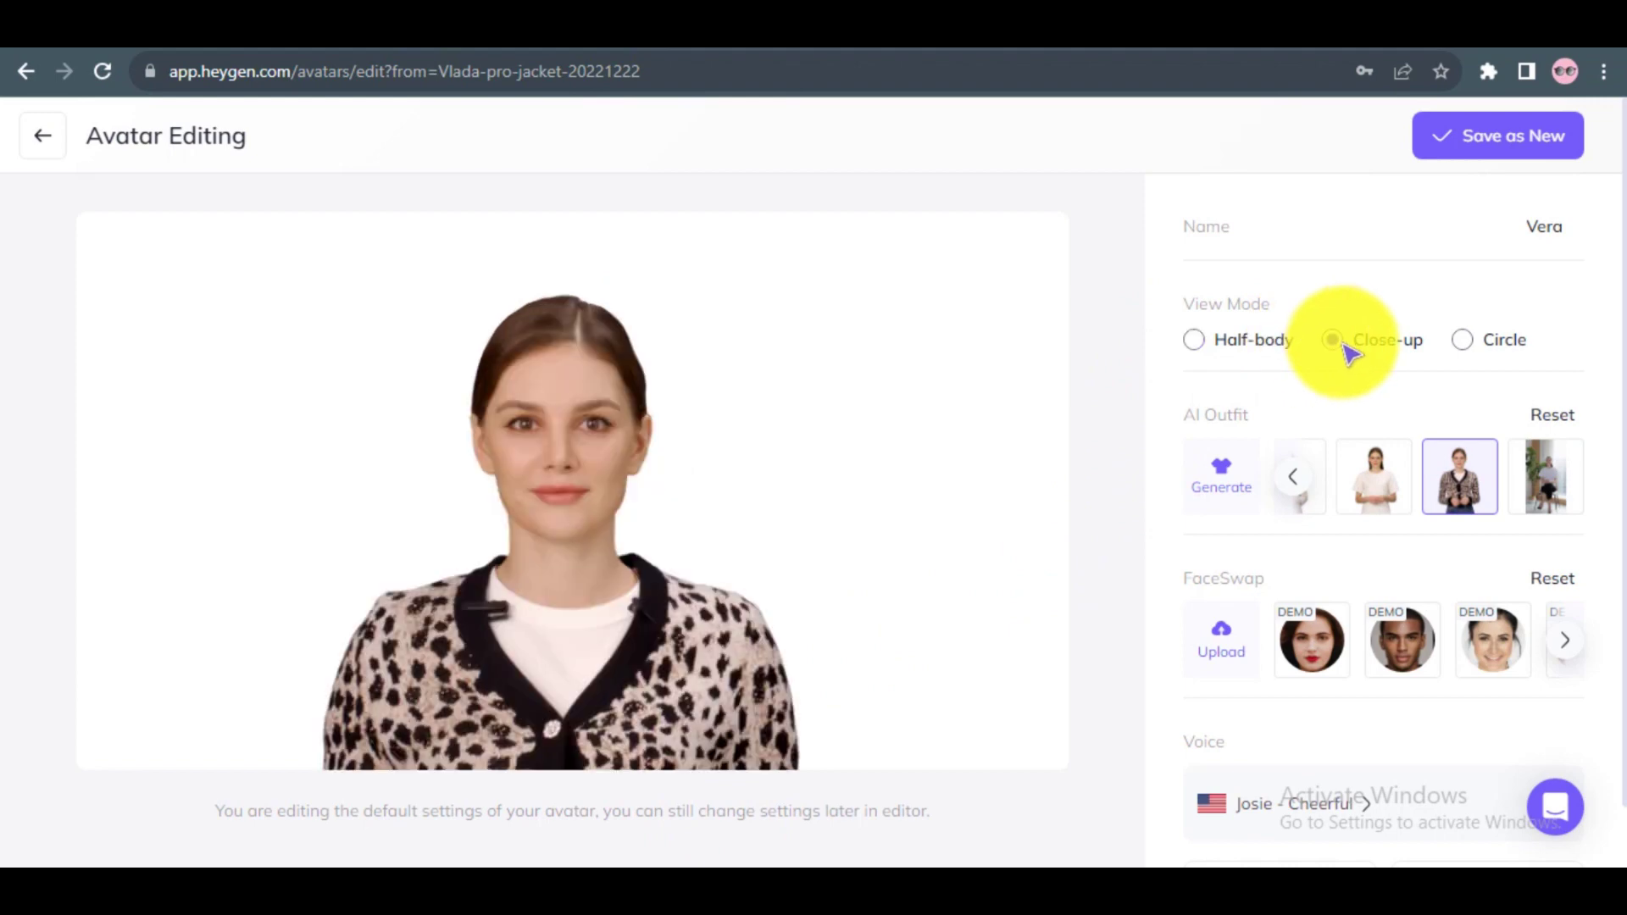
left_click(1296, 489)
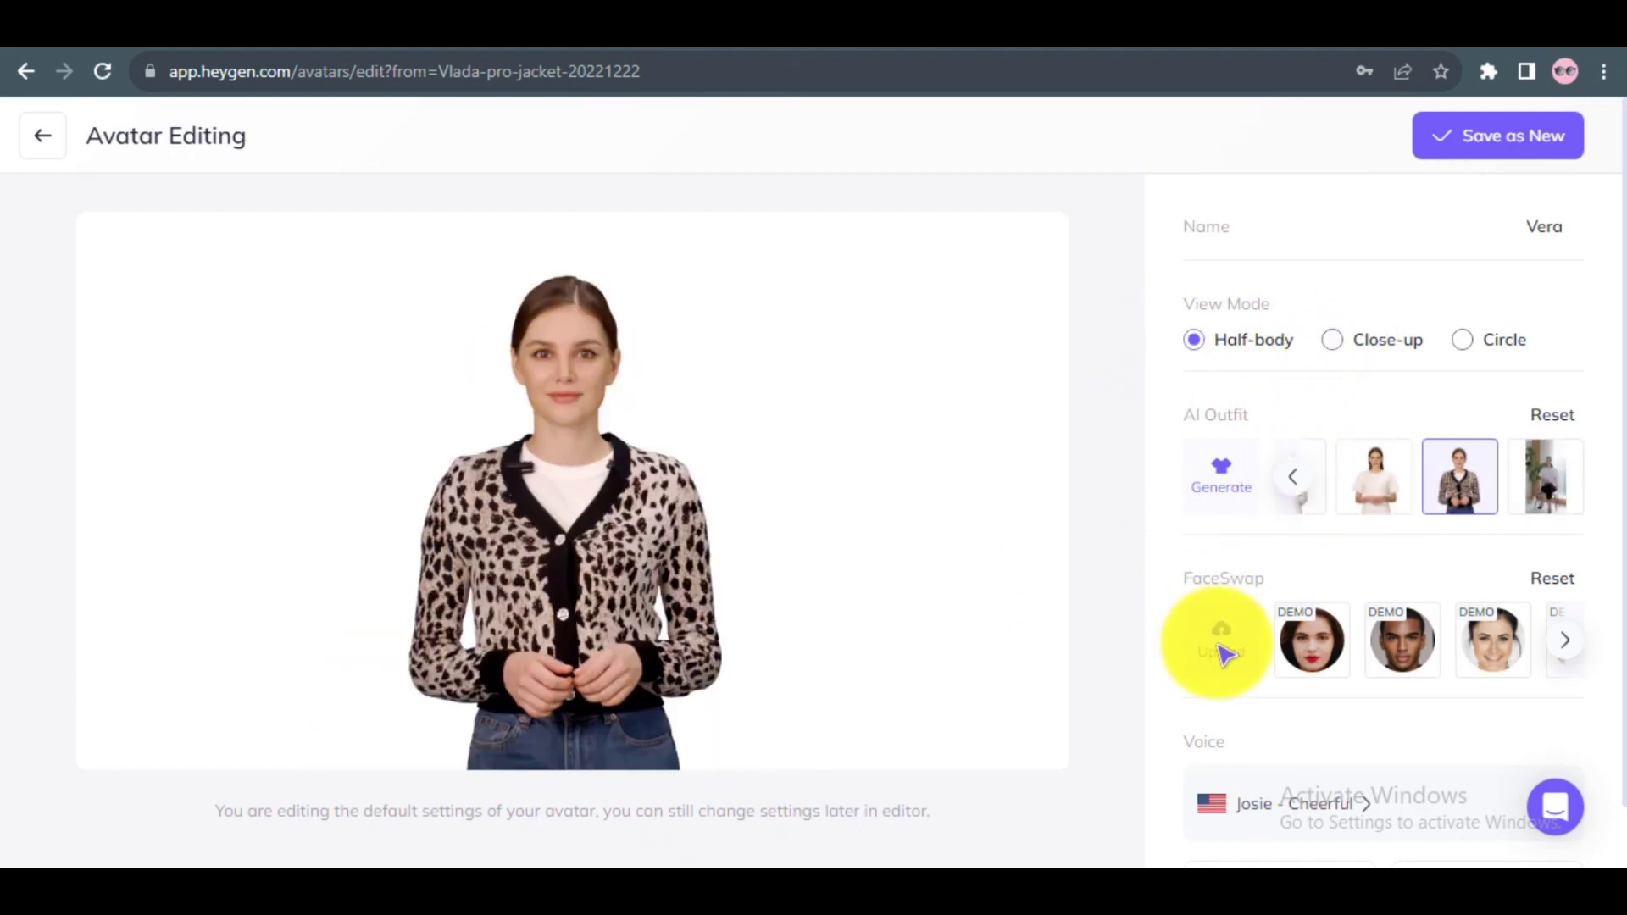
left_click(1218, 644)
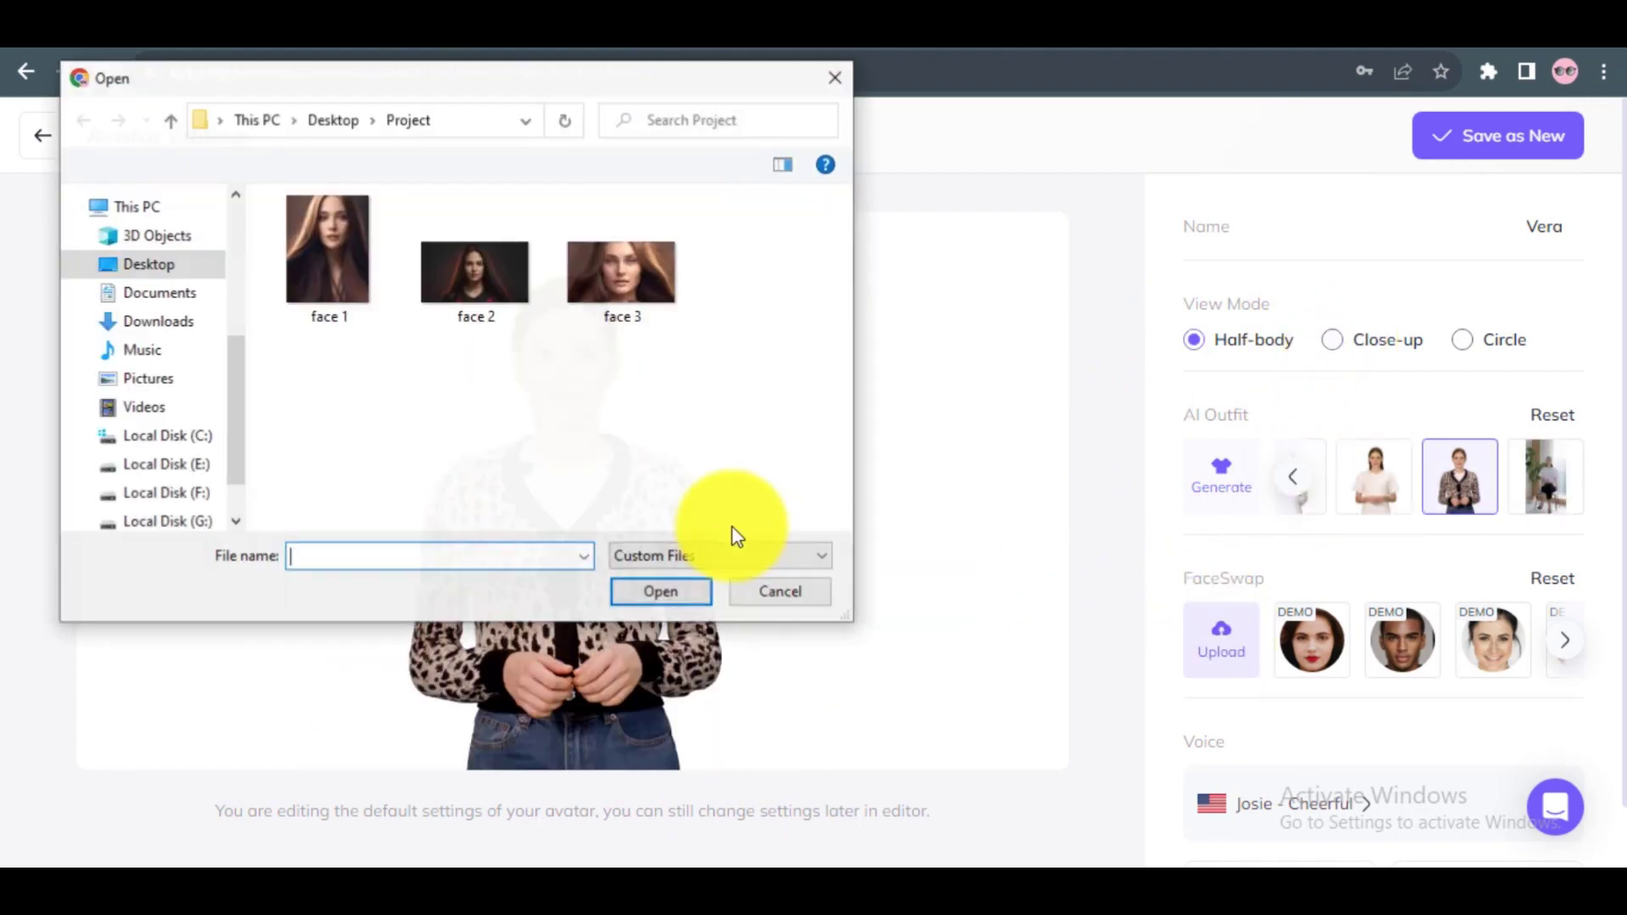
left_click(632, 293)
left_click(659, 592)
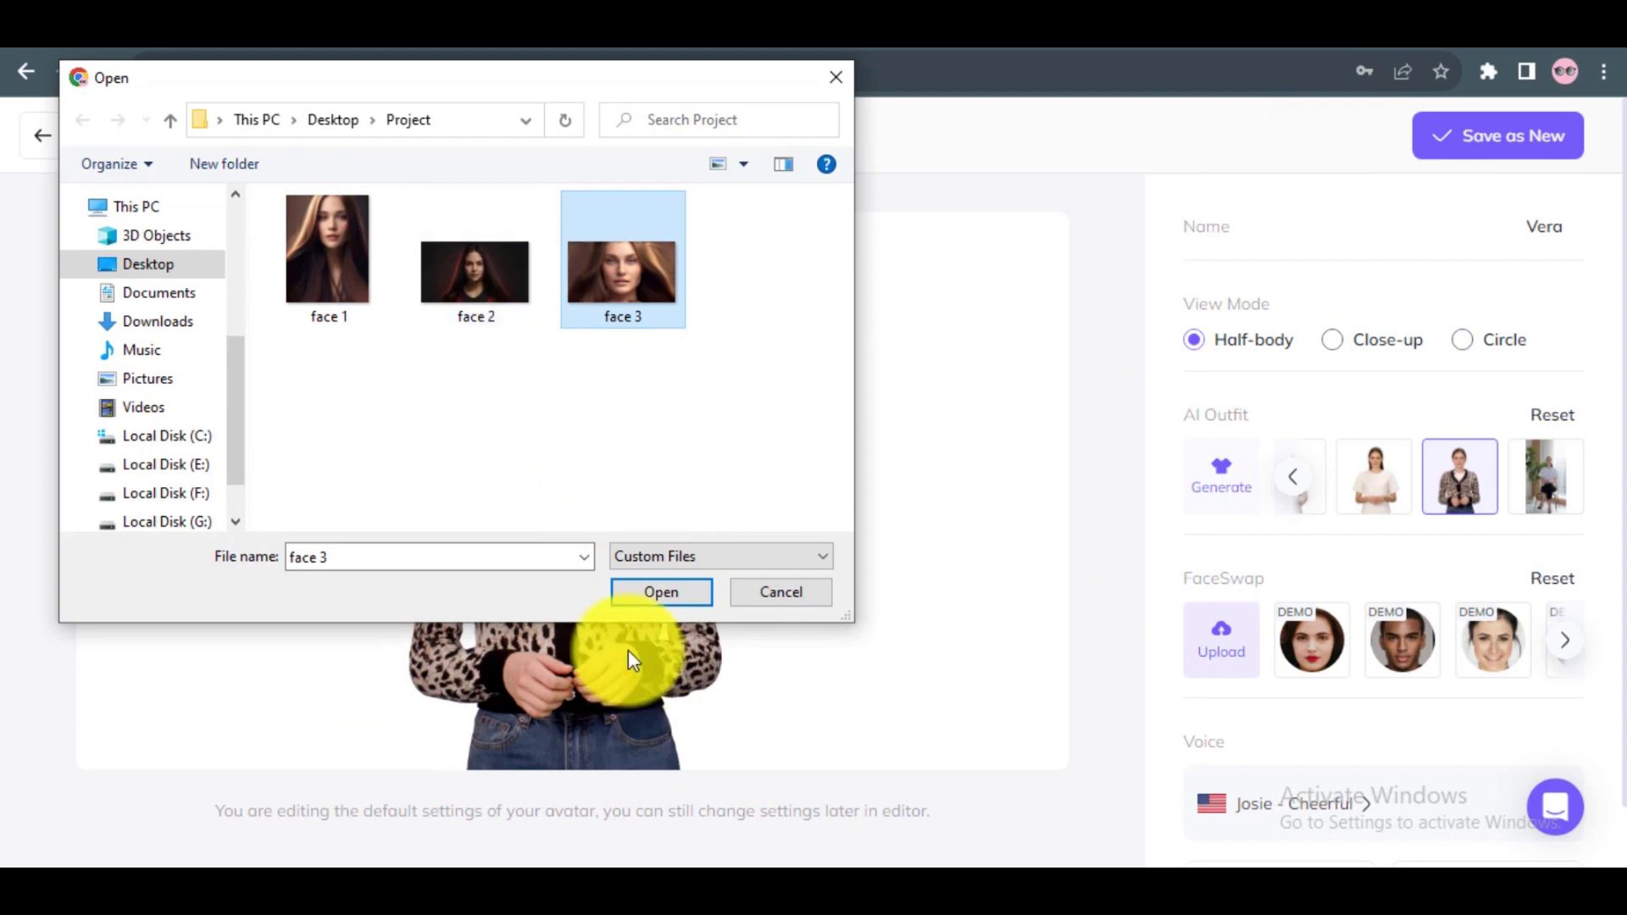
left_click(1400, 640)
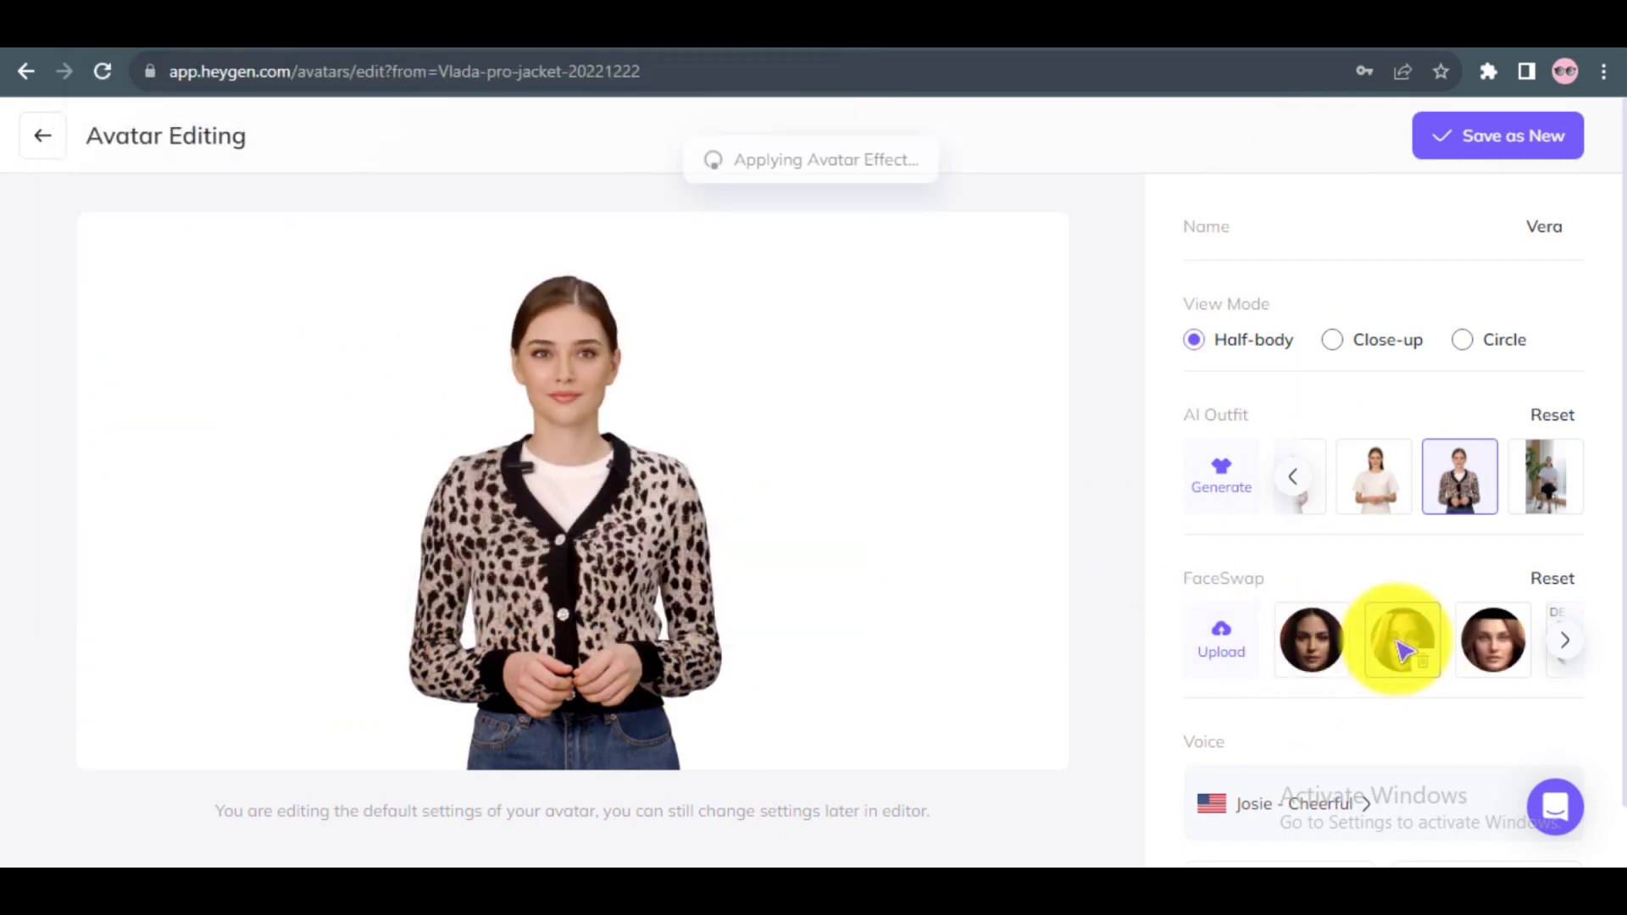
left_click(1428, 643)
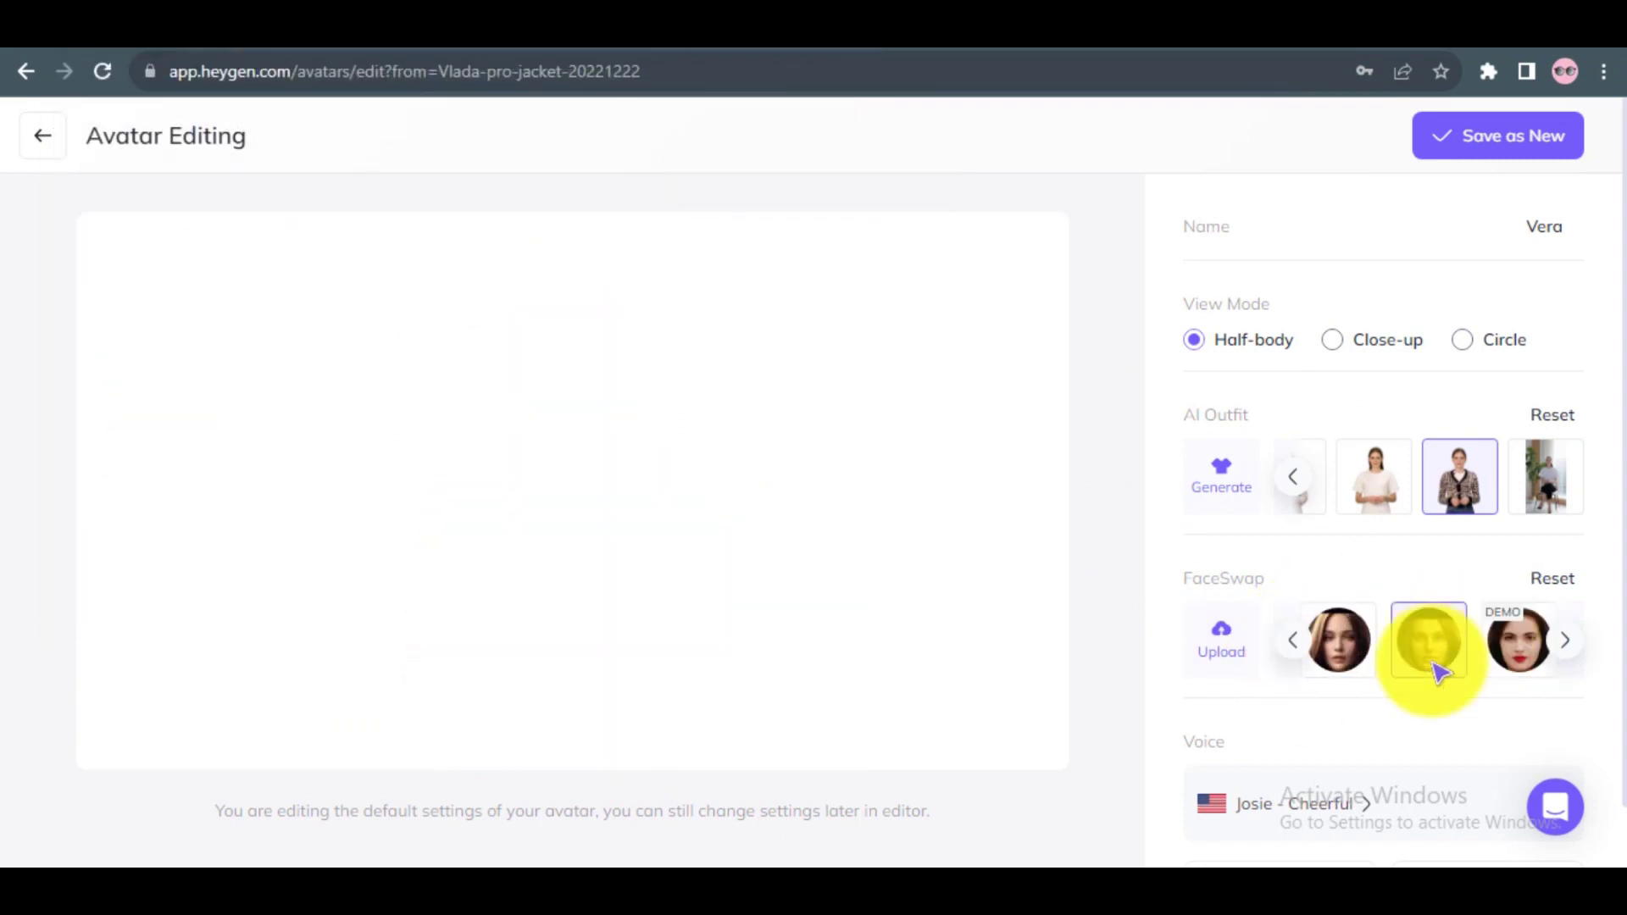
Step: Settle on Half-body framing and give Vera the Jenny - Professional voice
left_click(1481, 347)
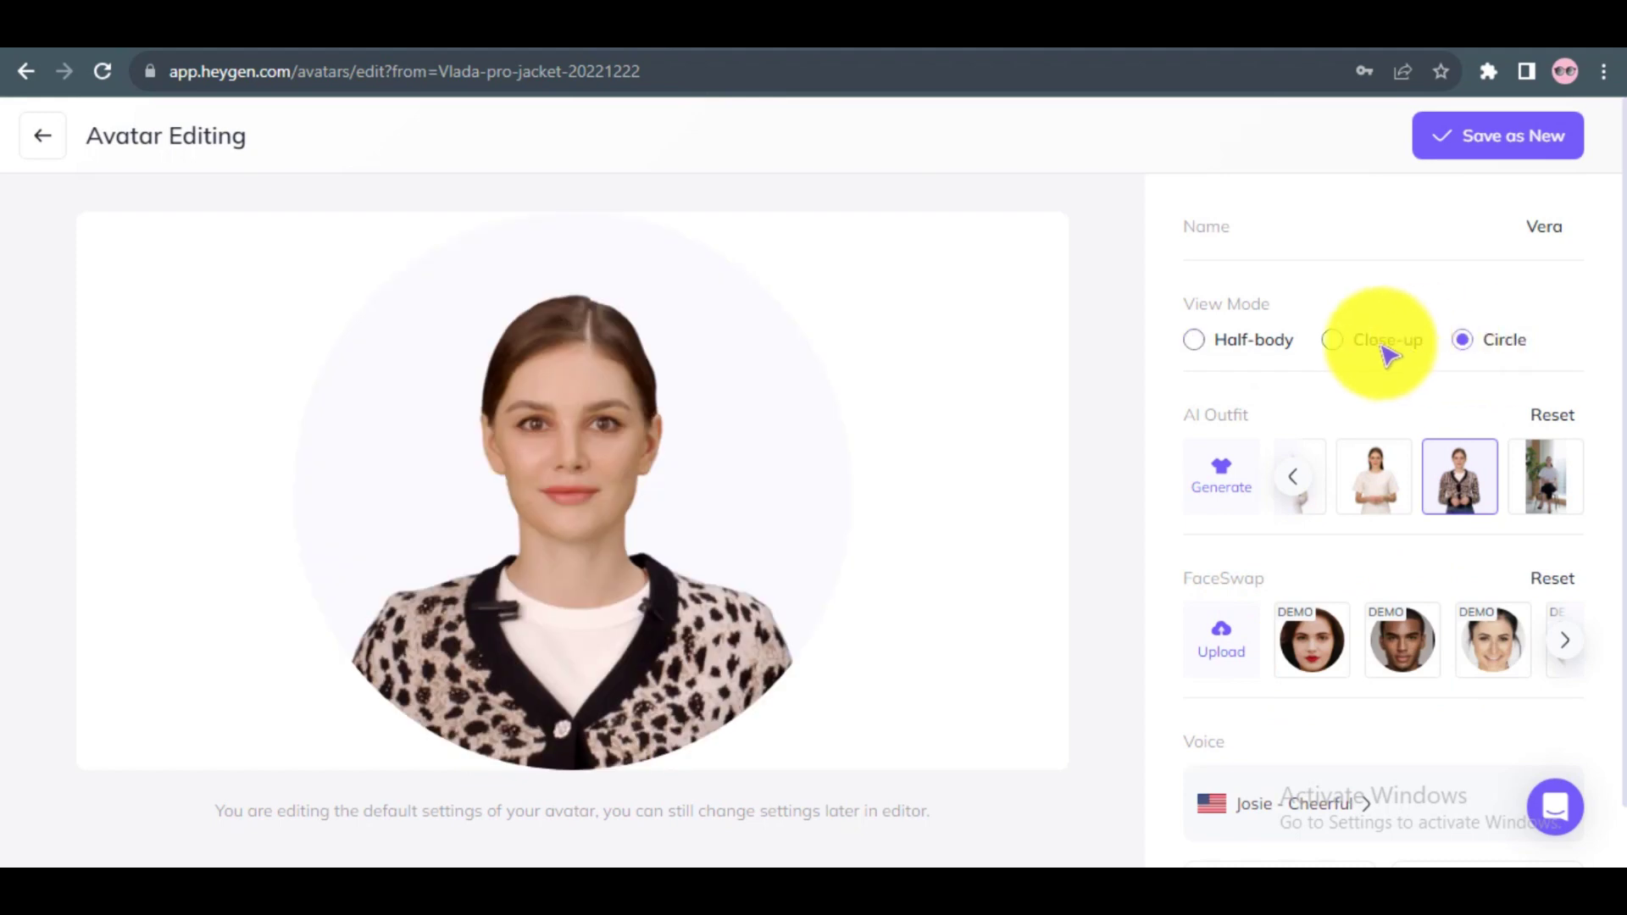
left_click(1386, 350)
left_click(1283, 350)
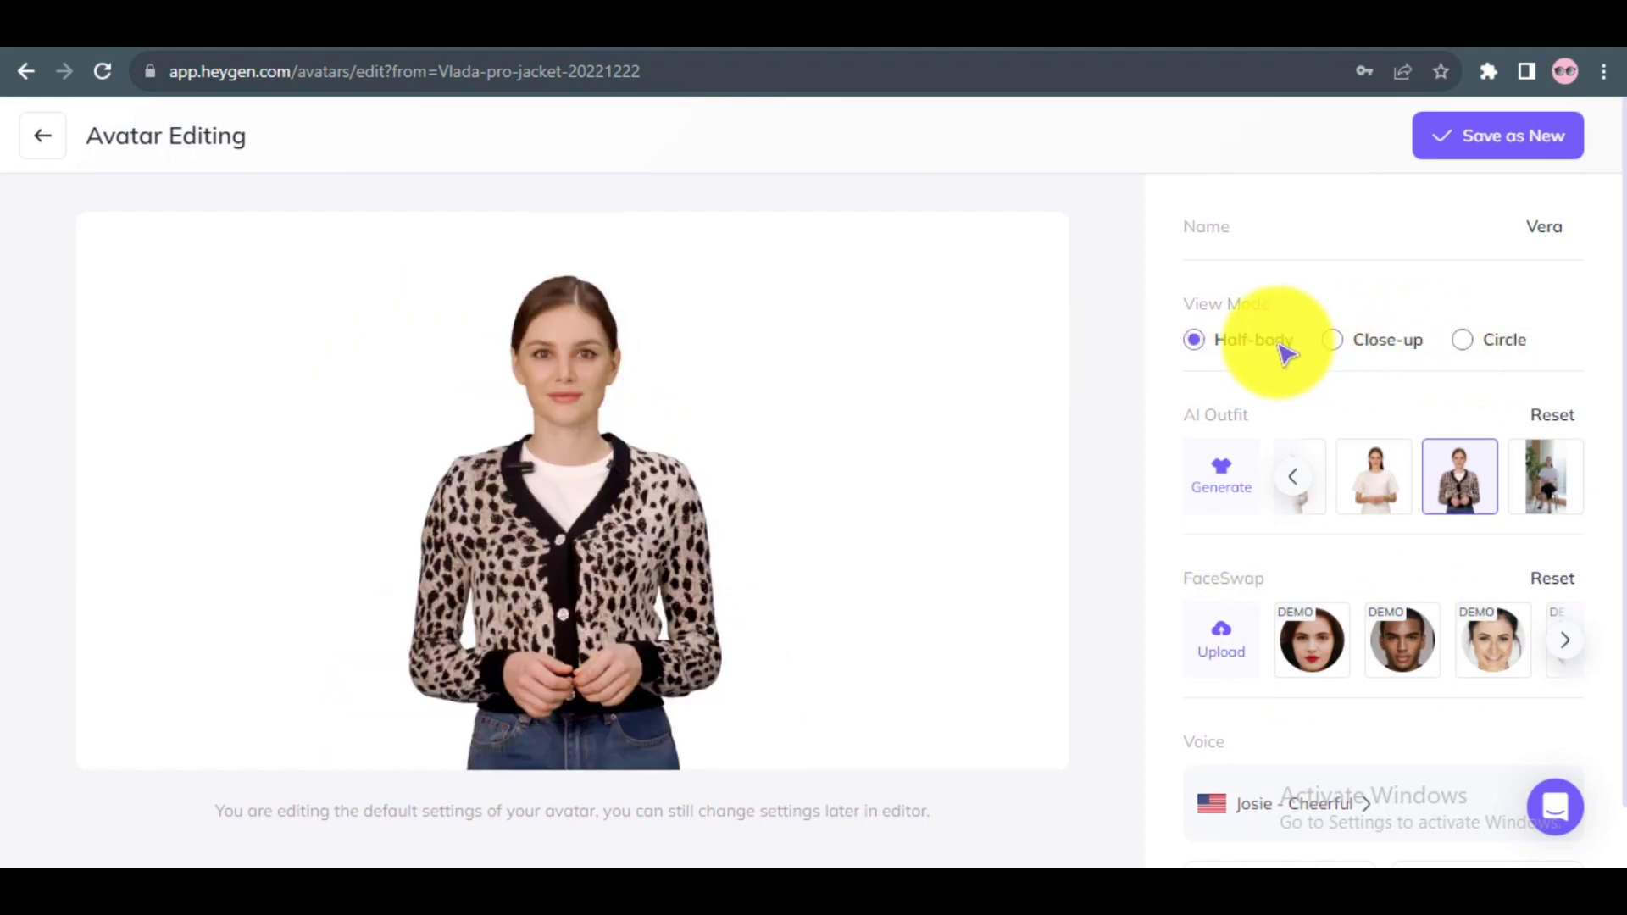
left_click(1299, 797)
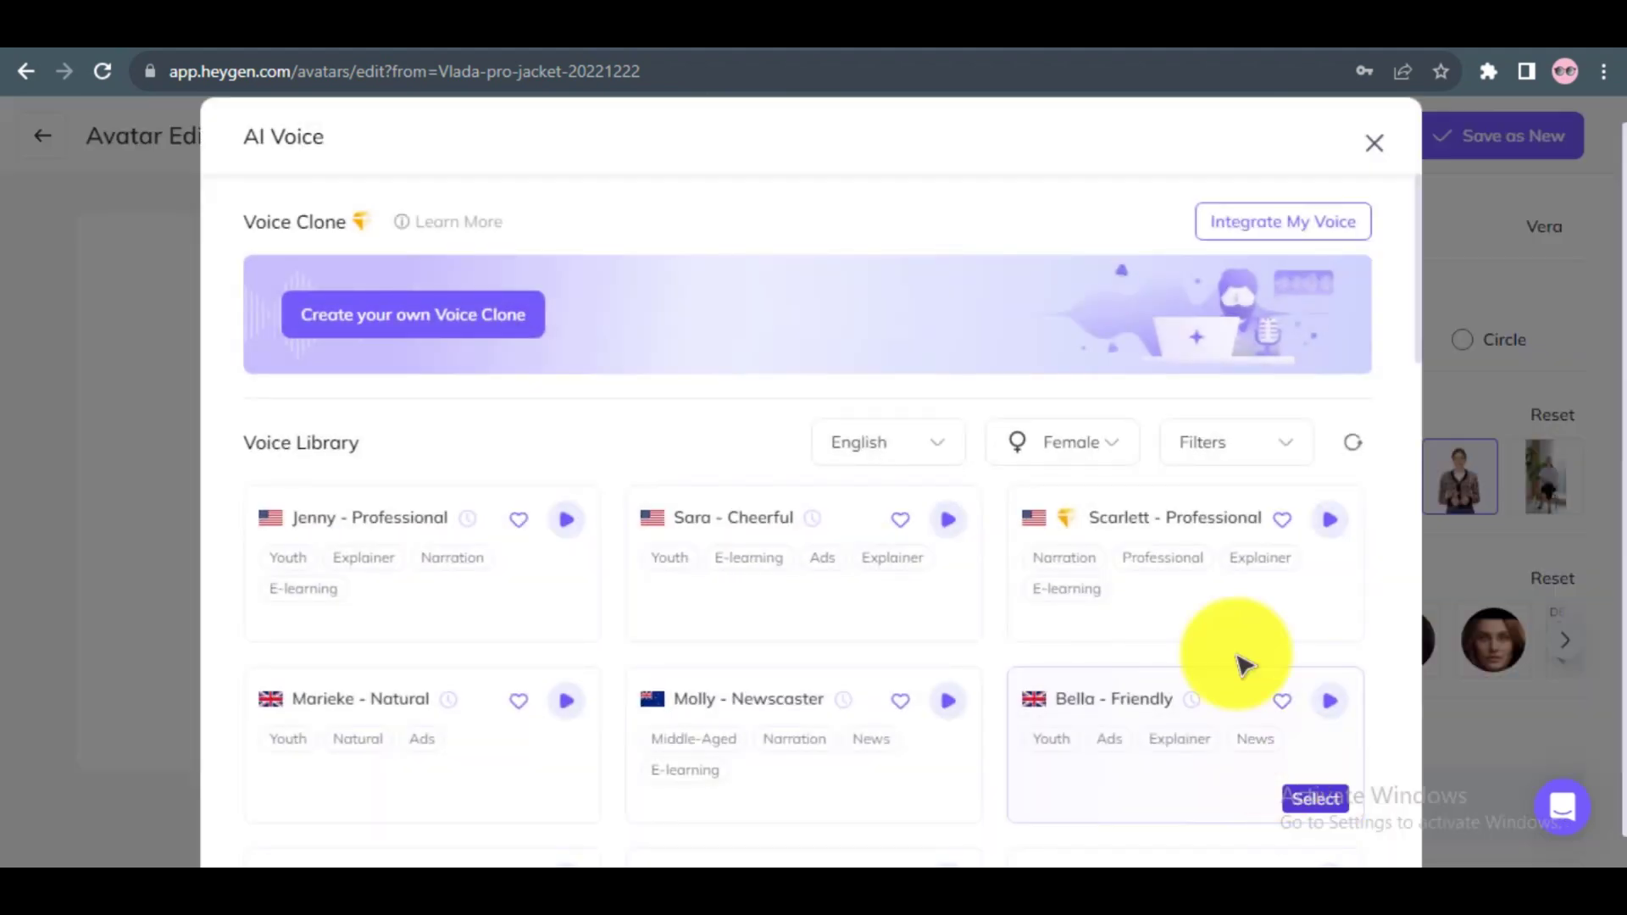
mouse_move(527, 534)
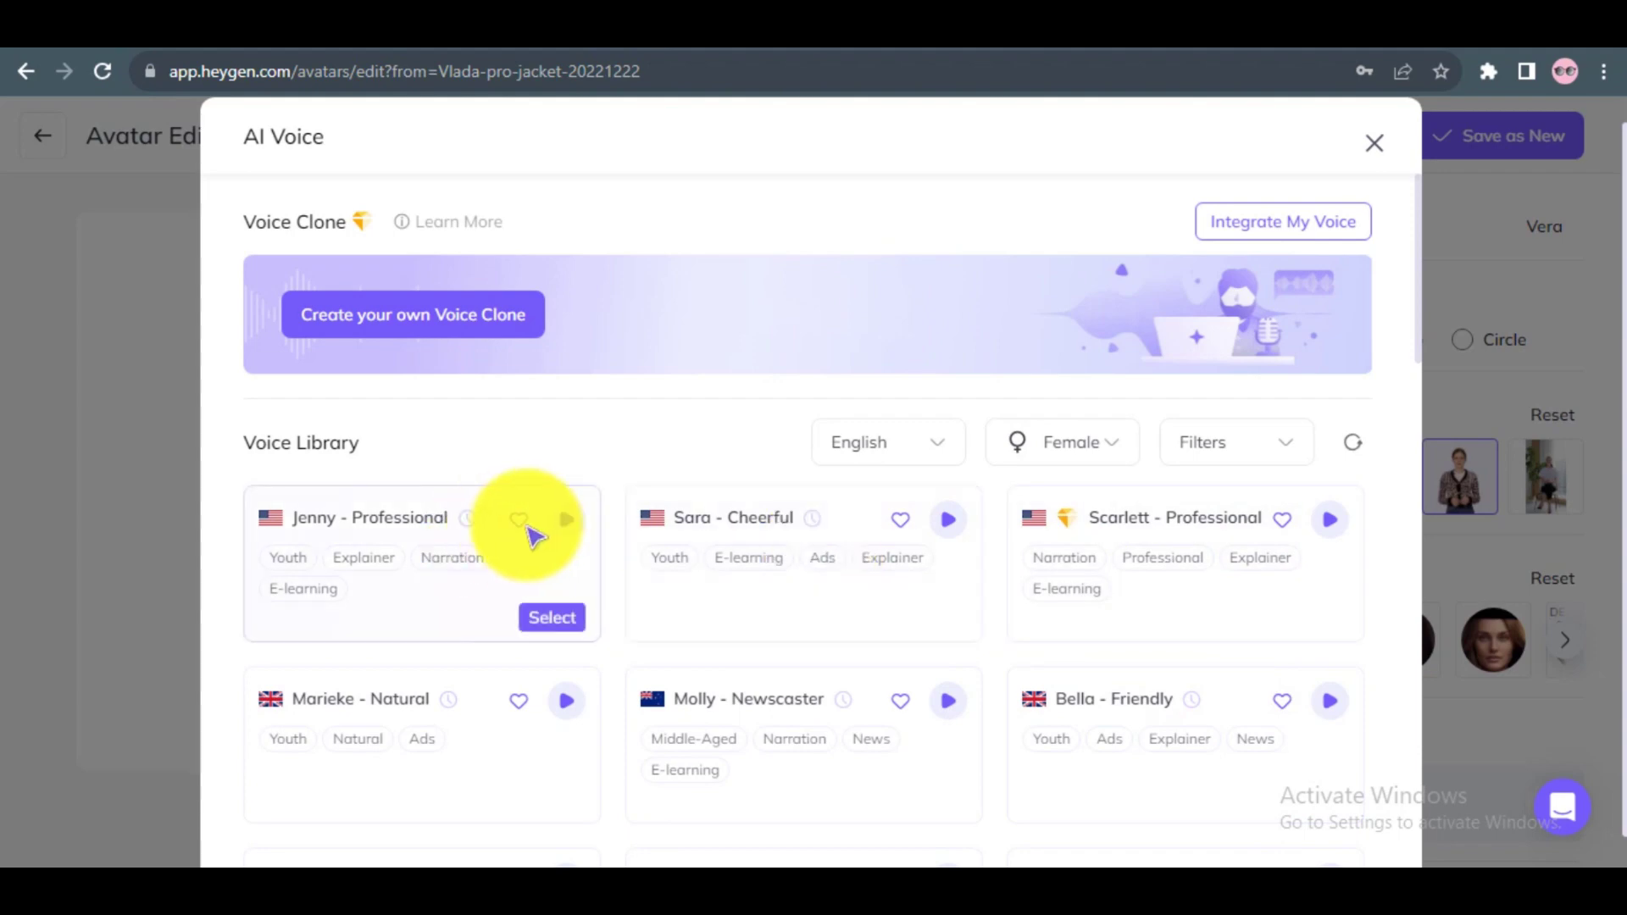
left_click(555, 623)
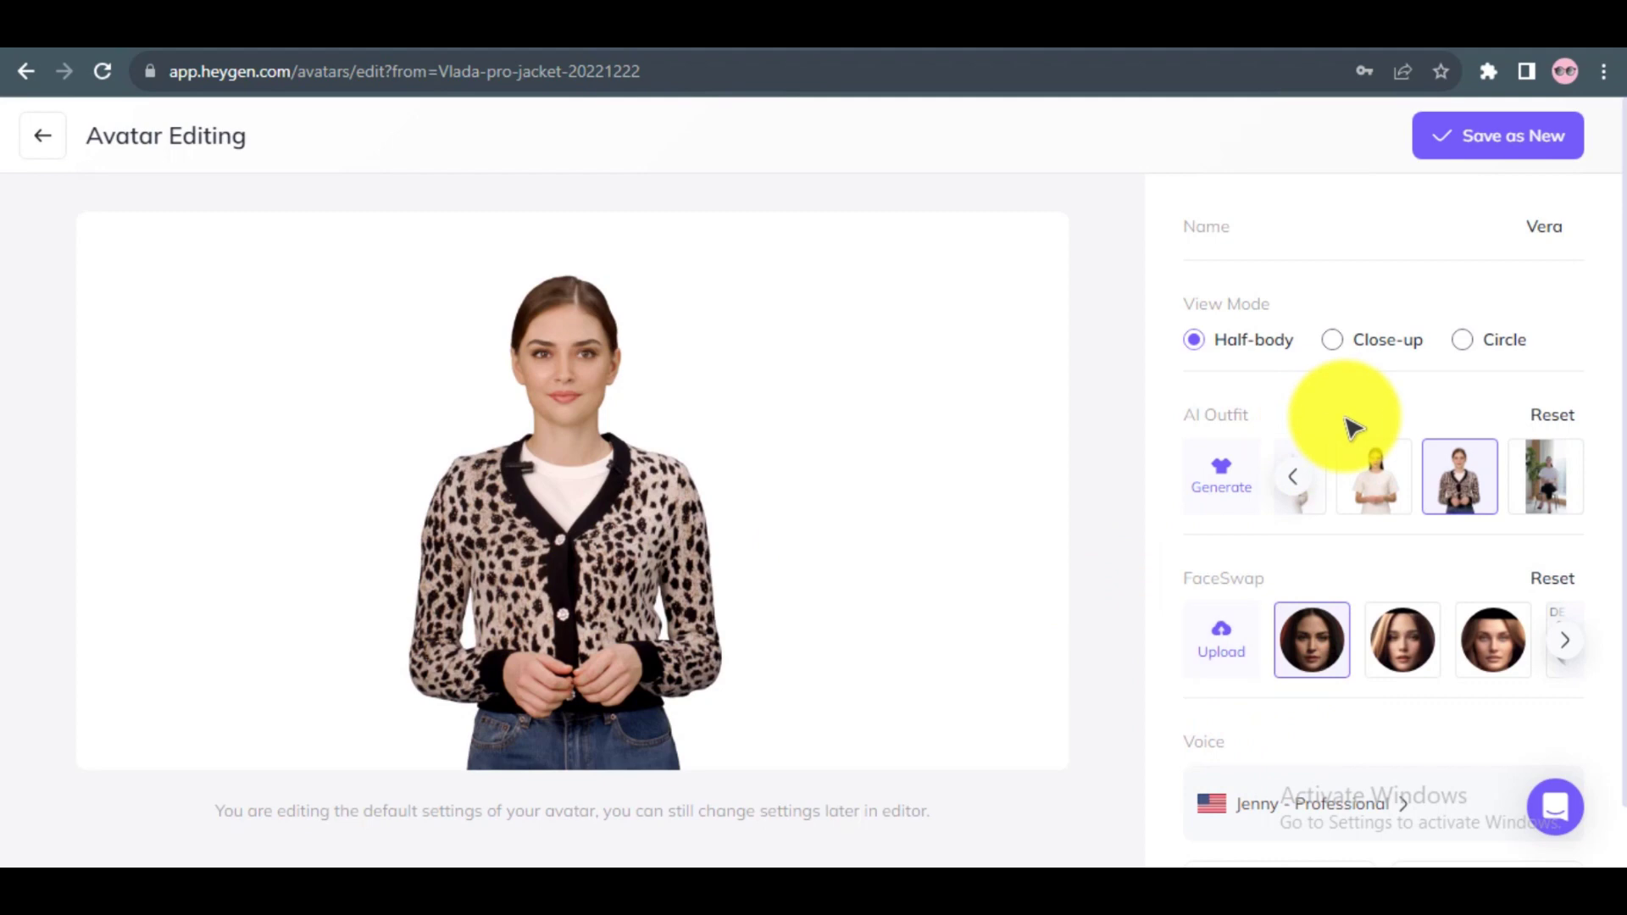
Step: Save Vera as a new avatar, start a video with her, and move her right
left_click(1504, 150)
left_click(539, 673)
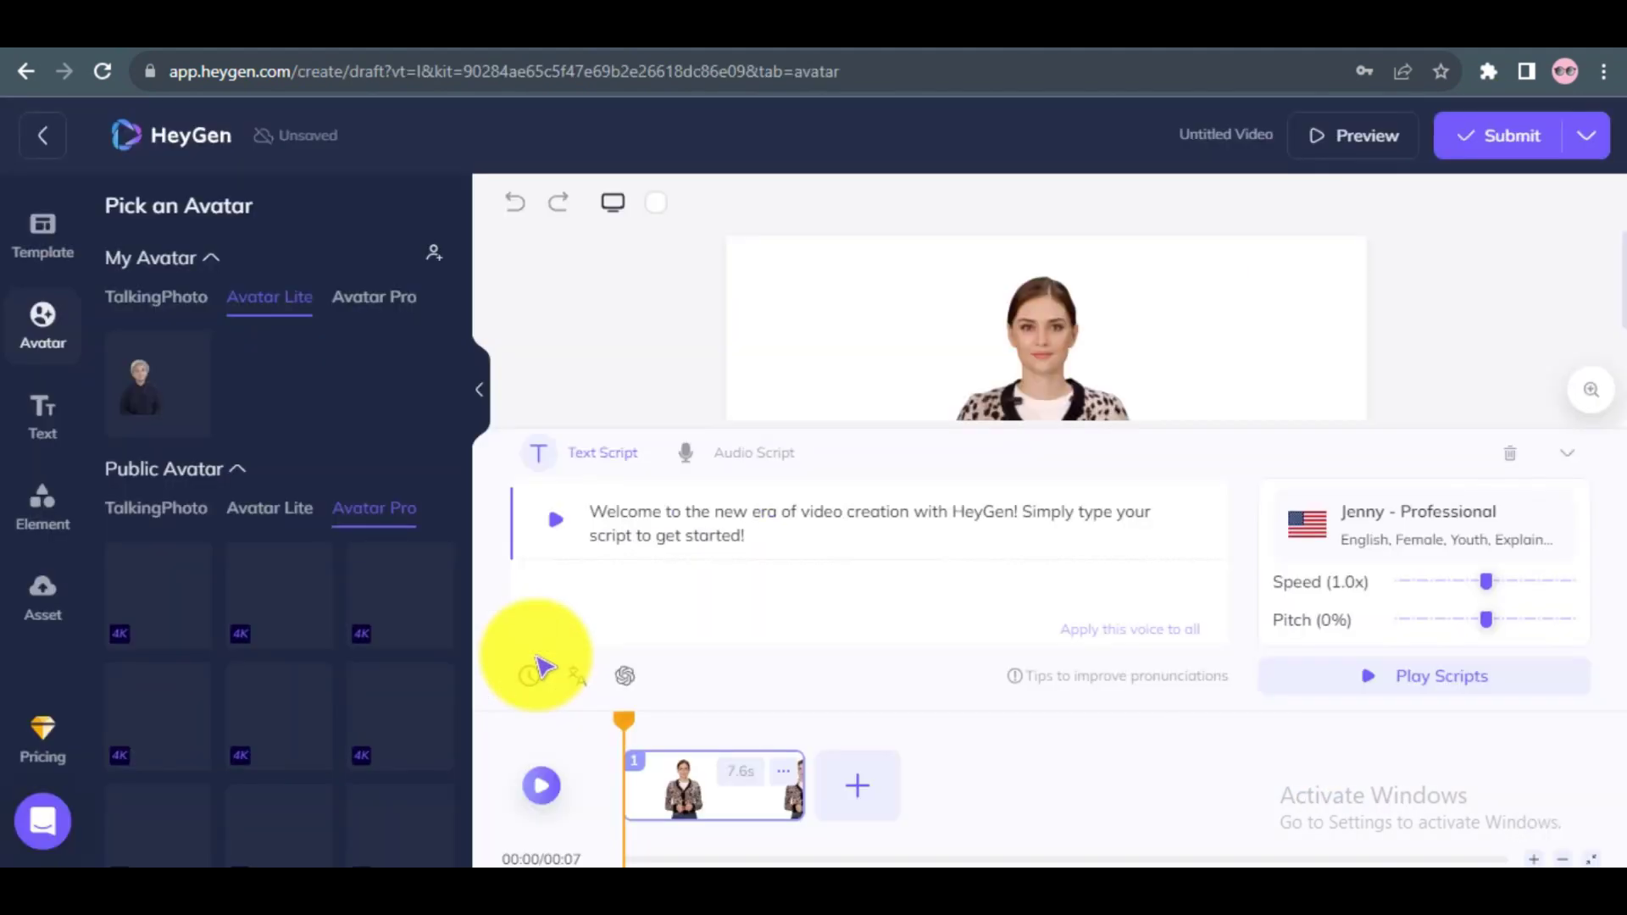
left_click_drag(1014, 275, 1096, 320)
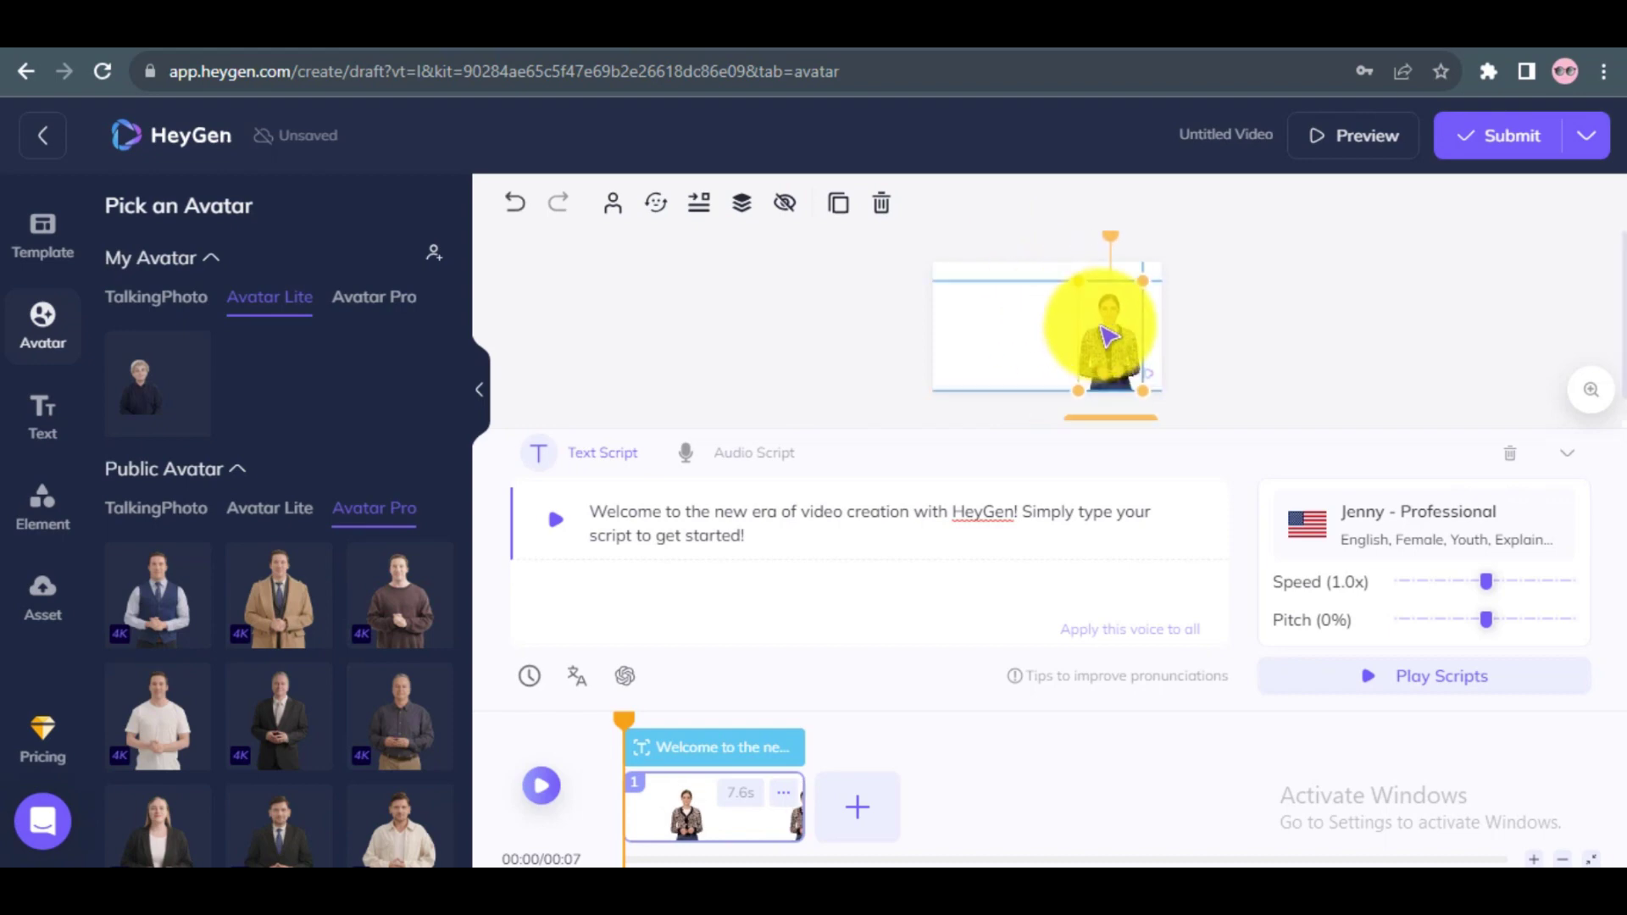
Step: Add the seaside hotel image behind Vera, preview, and submit the video for rendering
left_click(42, 508)
scroll(453, 443, "down", 5)
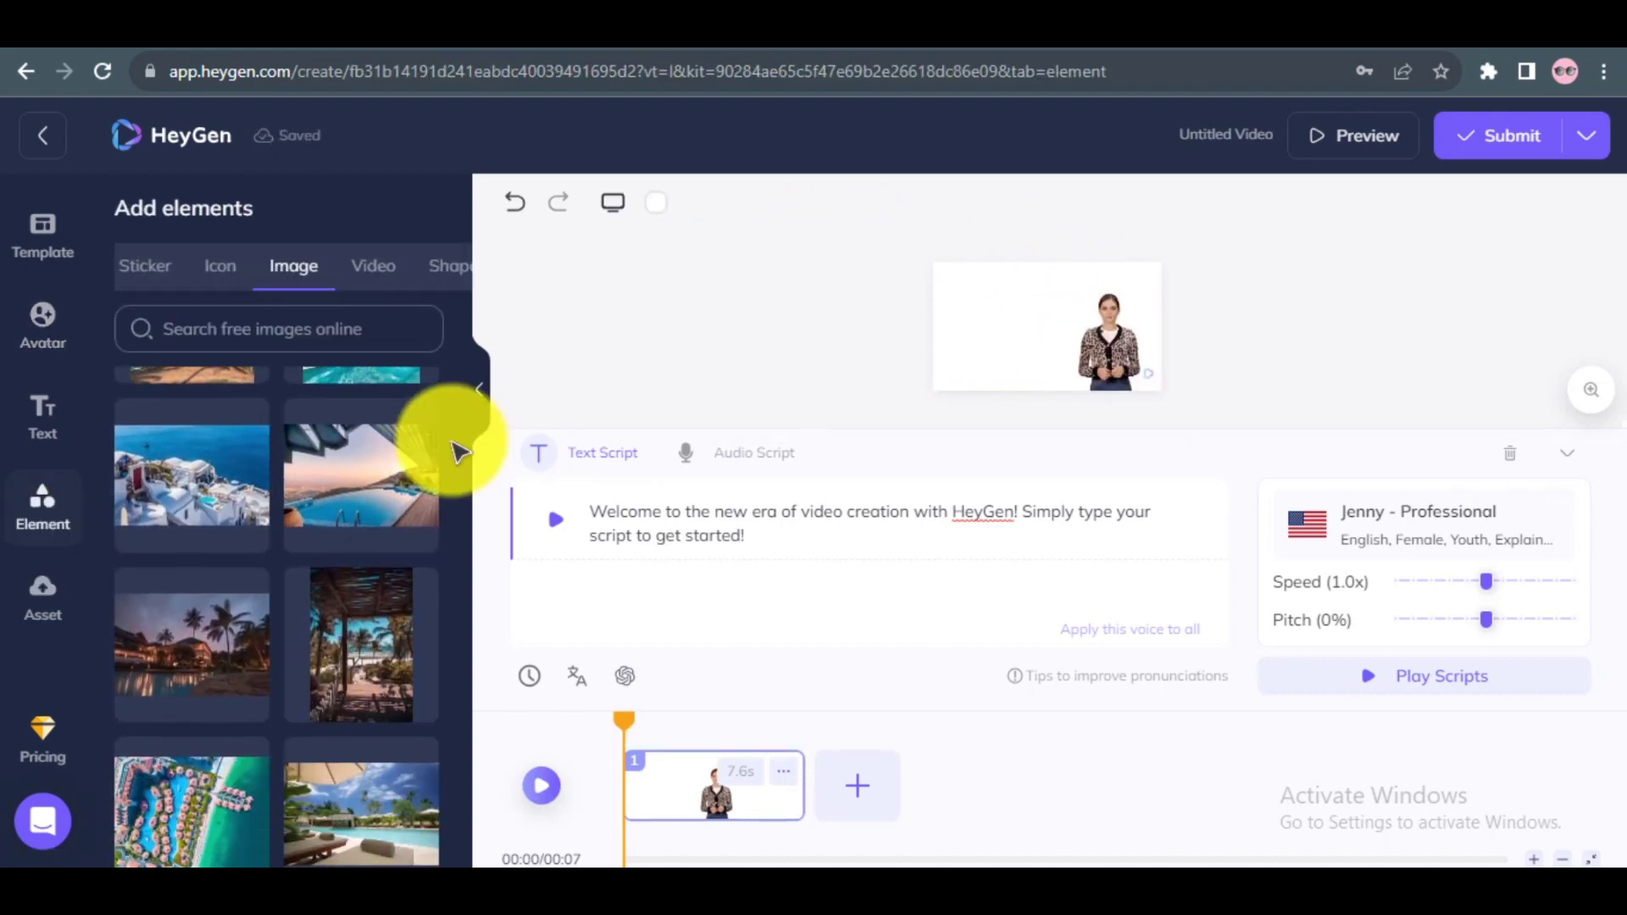
left_click(207, 483)
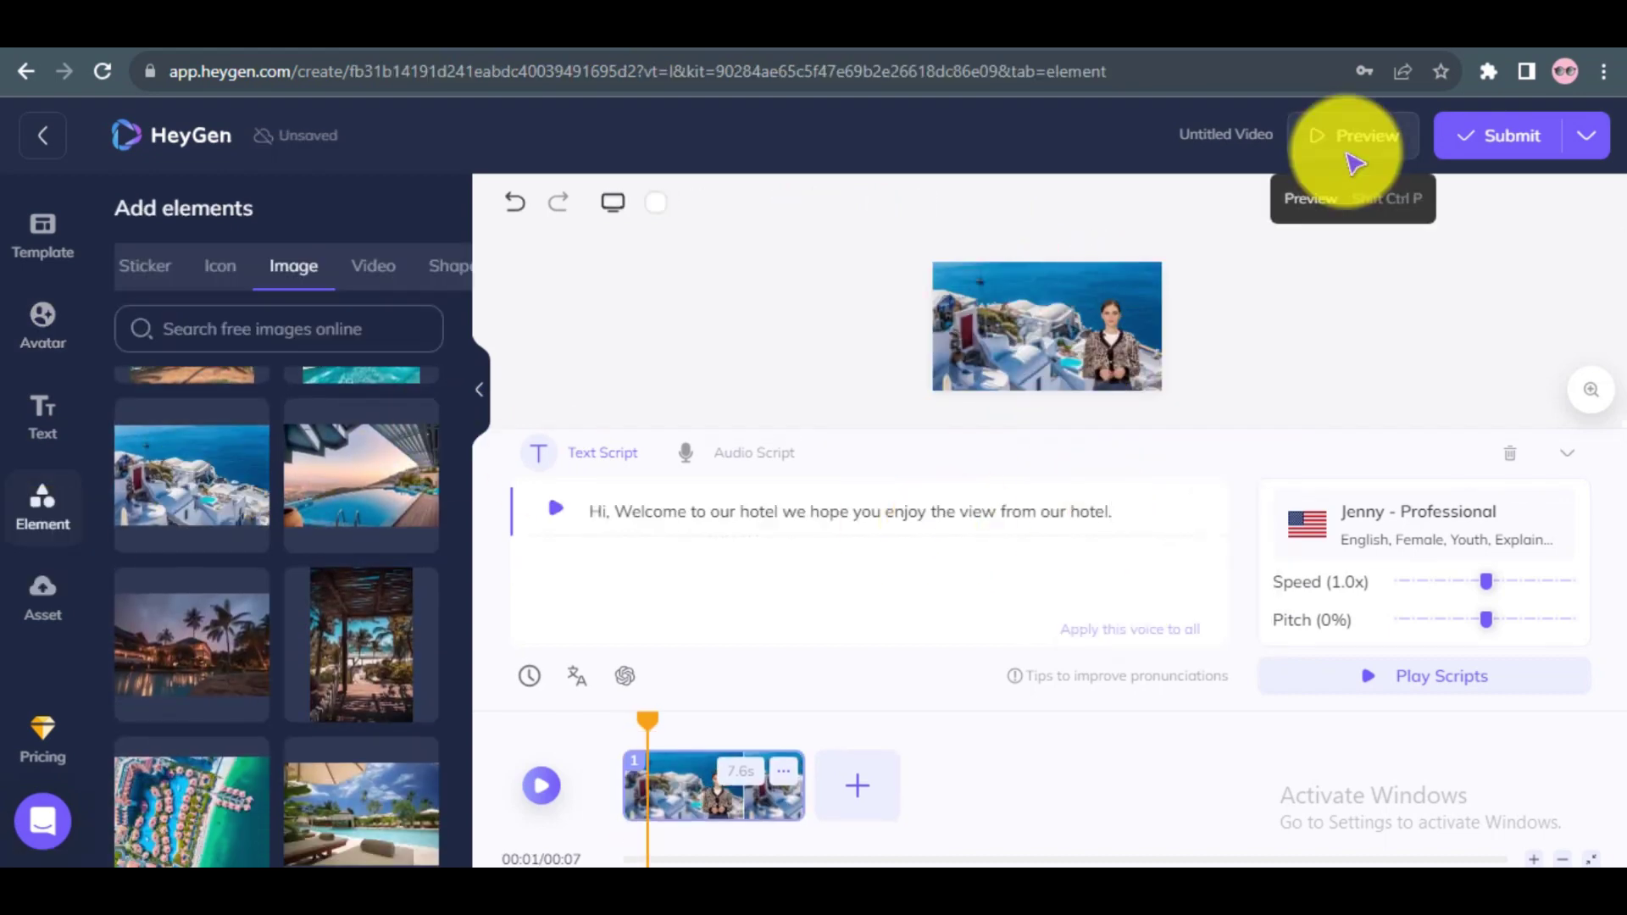
left_click(1350, 144)
left_click(1496, 132)
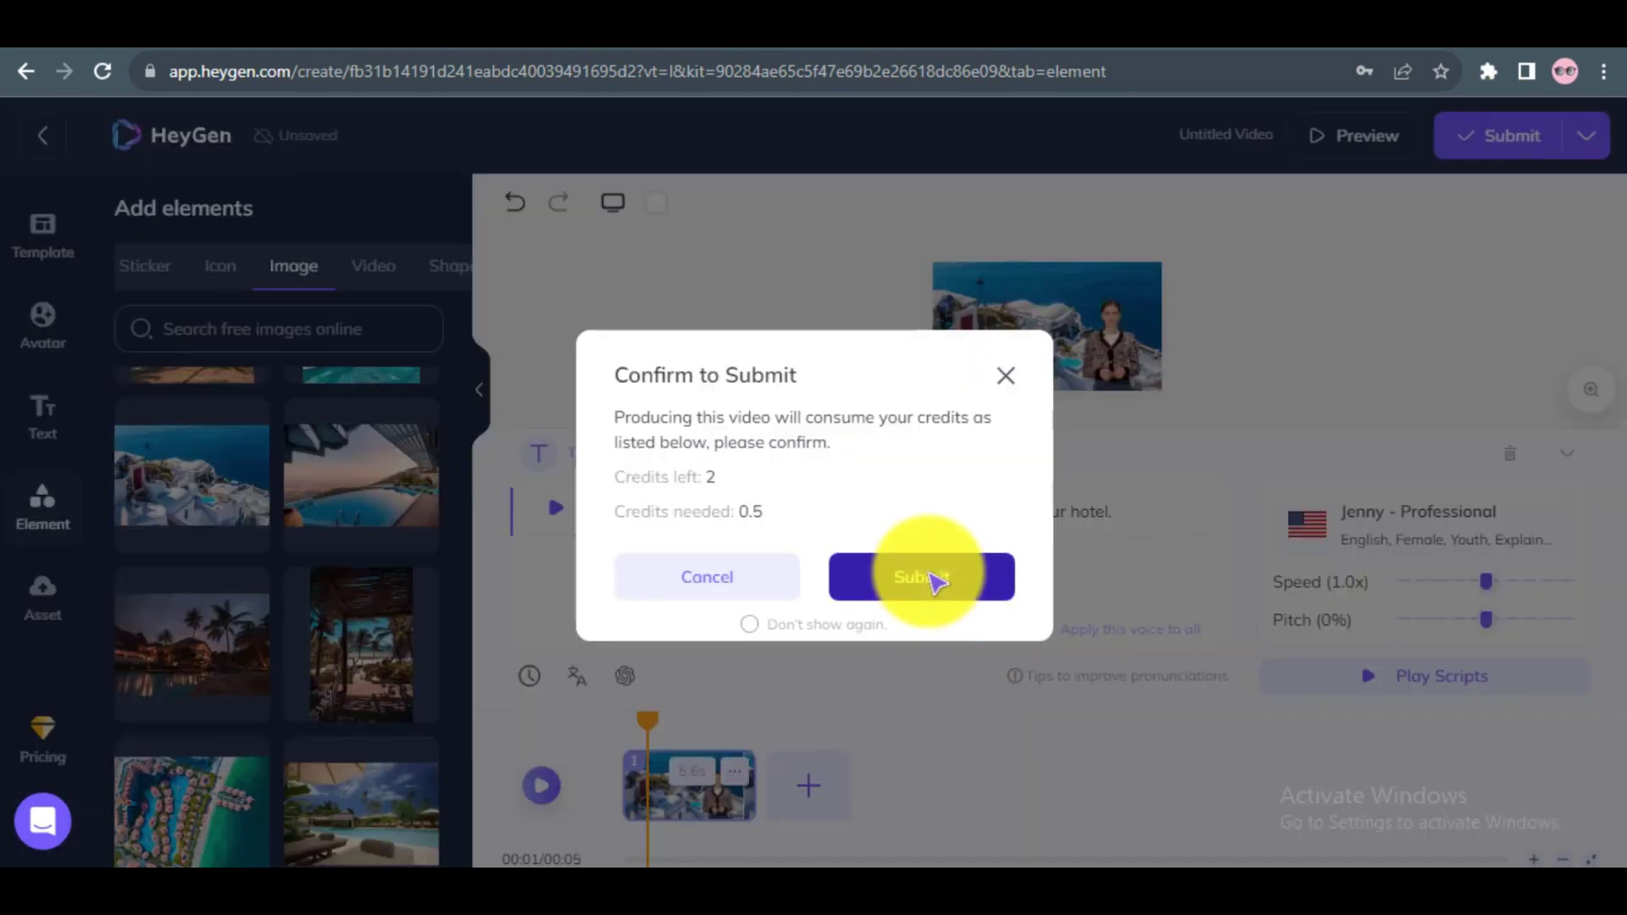
left_click(930, 574)
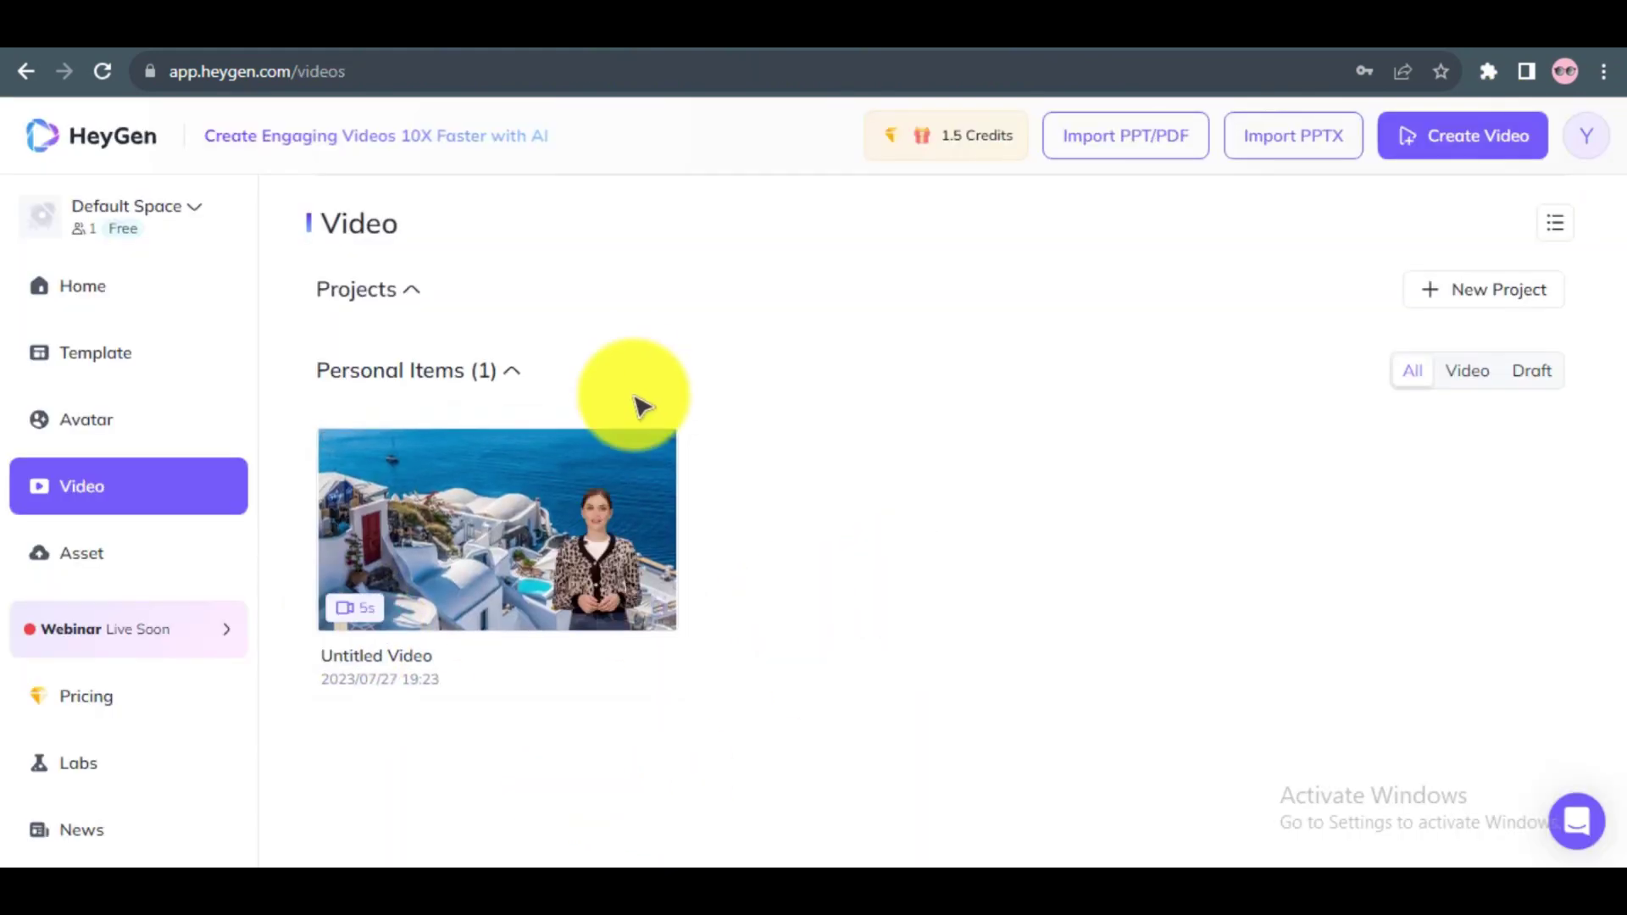
Step: Download the 5s seaside hotel Vera video as an MP4
left_click(610, 442)
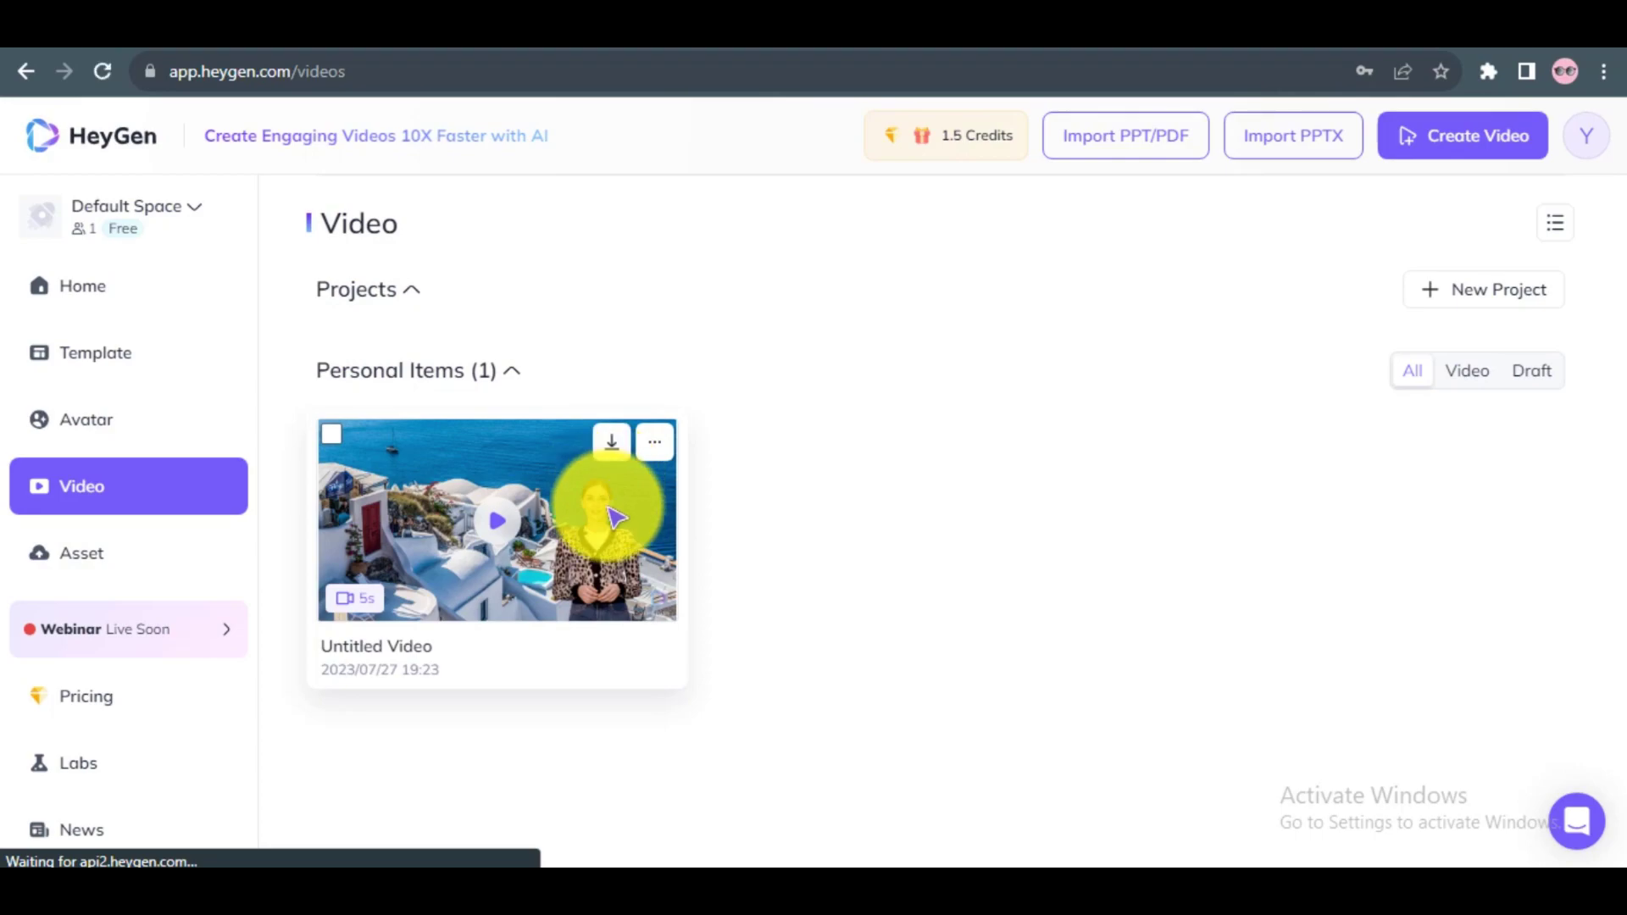